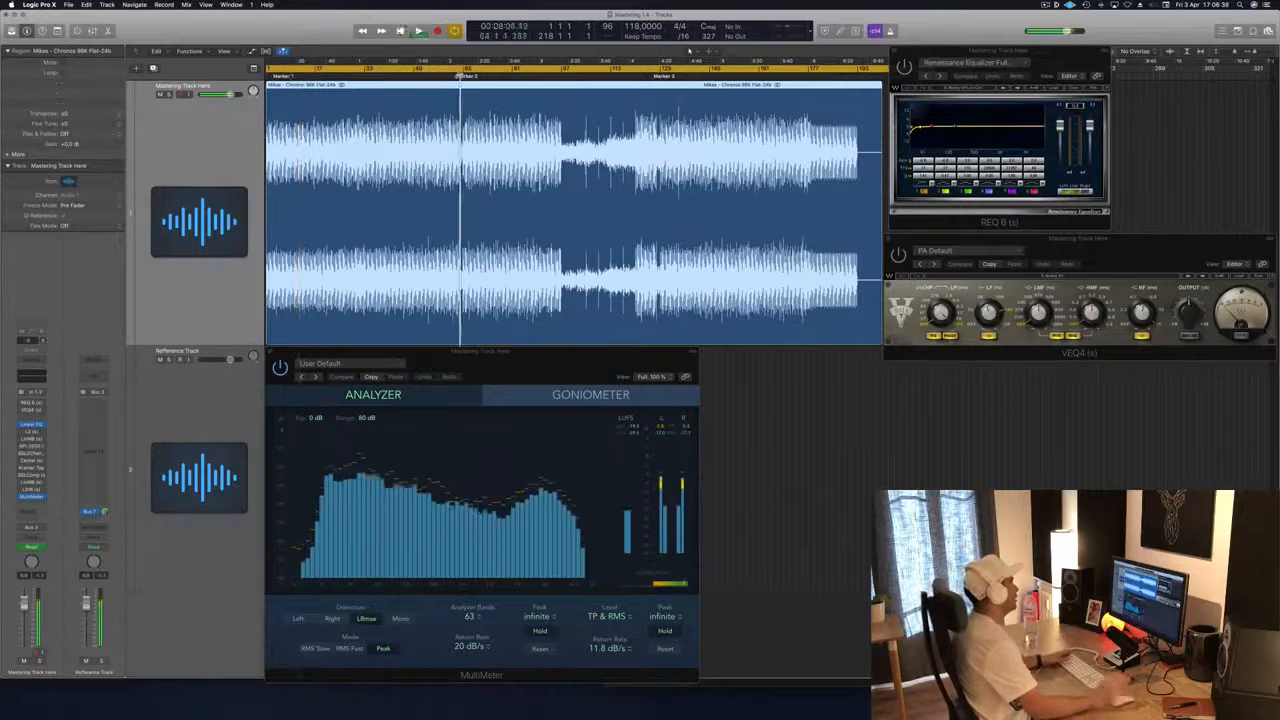
# Play the mastering track from Marker 2 and check its levels in the MultiMeter analyzer.
pyautogui.click(461, 77)
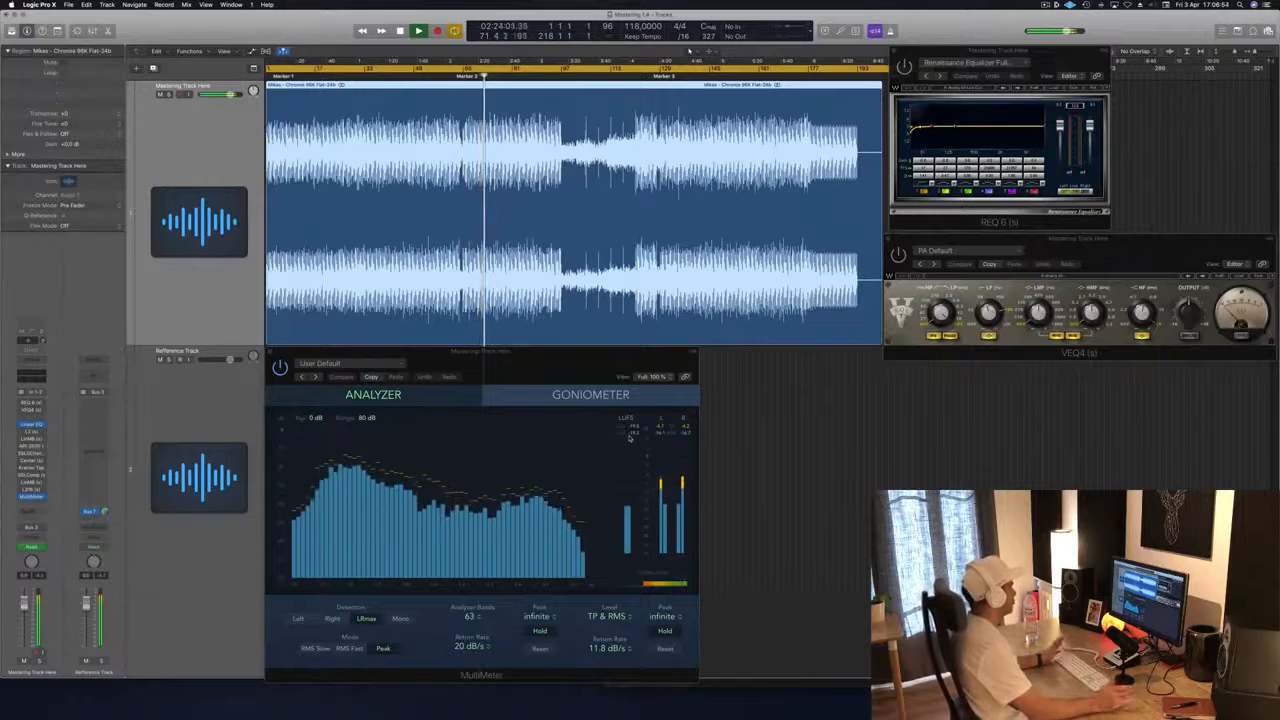
pyautogui.click(571, 363)
pyautogui.click(1236, 15)
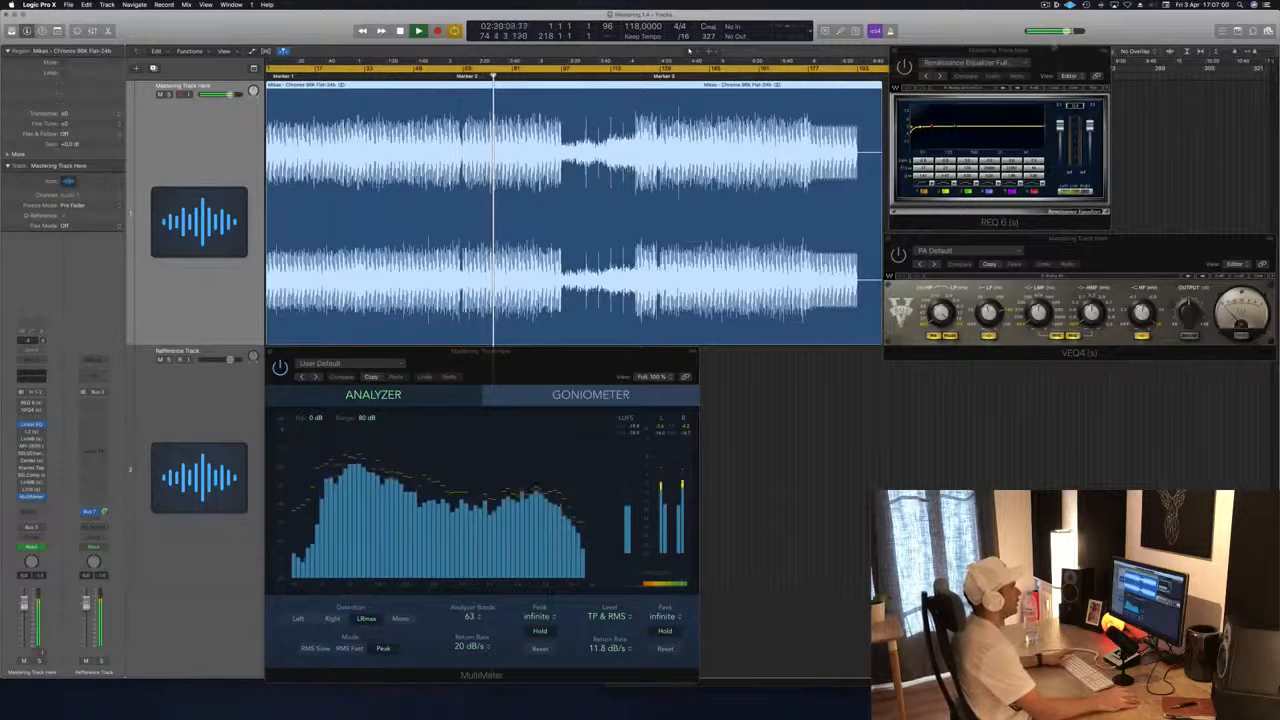
# Stop playback, activate the REQ 6 equalizer on the mastering track, and resume playing.
pyautogui.click(1050, 60)
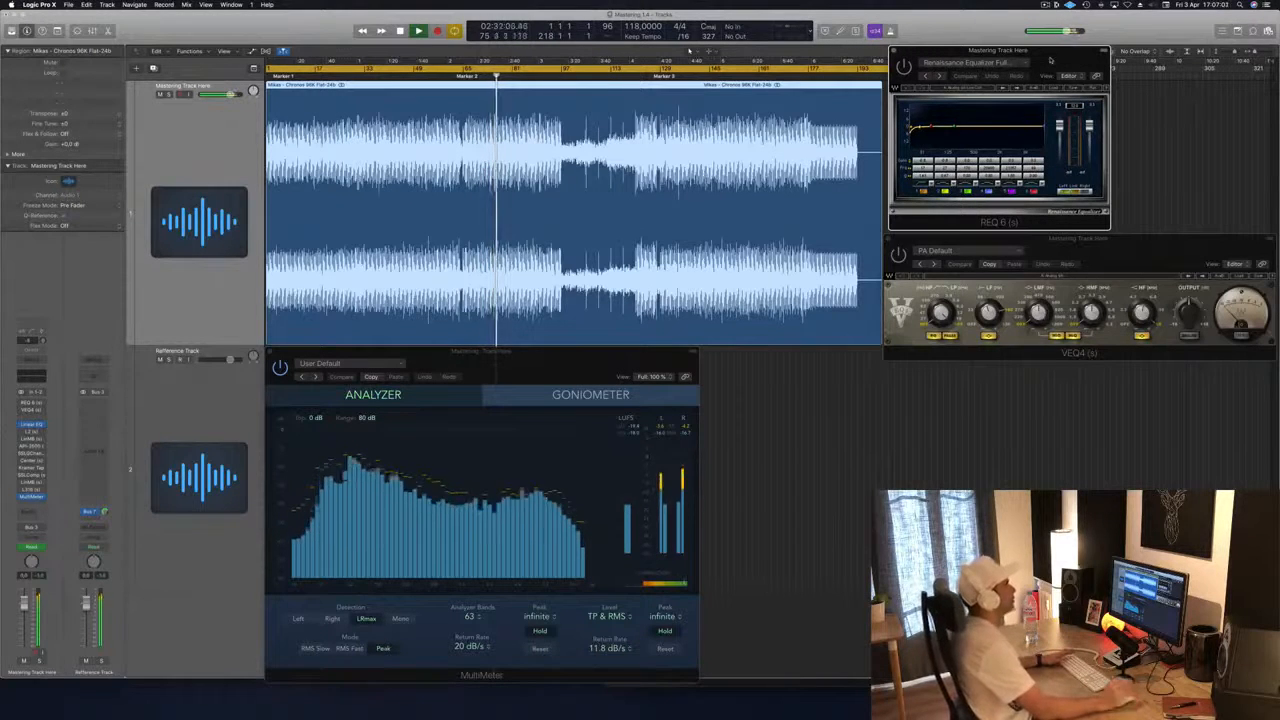
pyautogui.press('space')
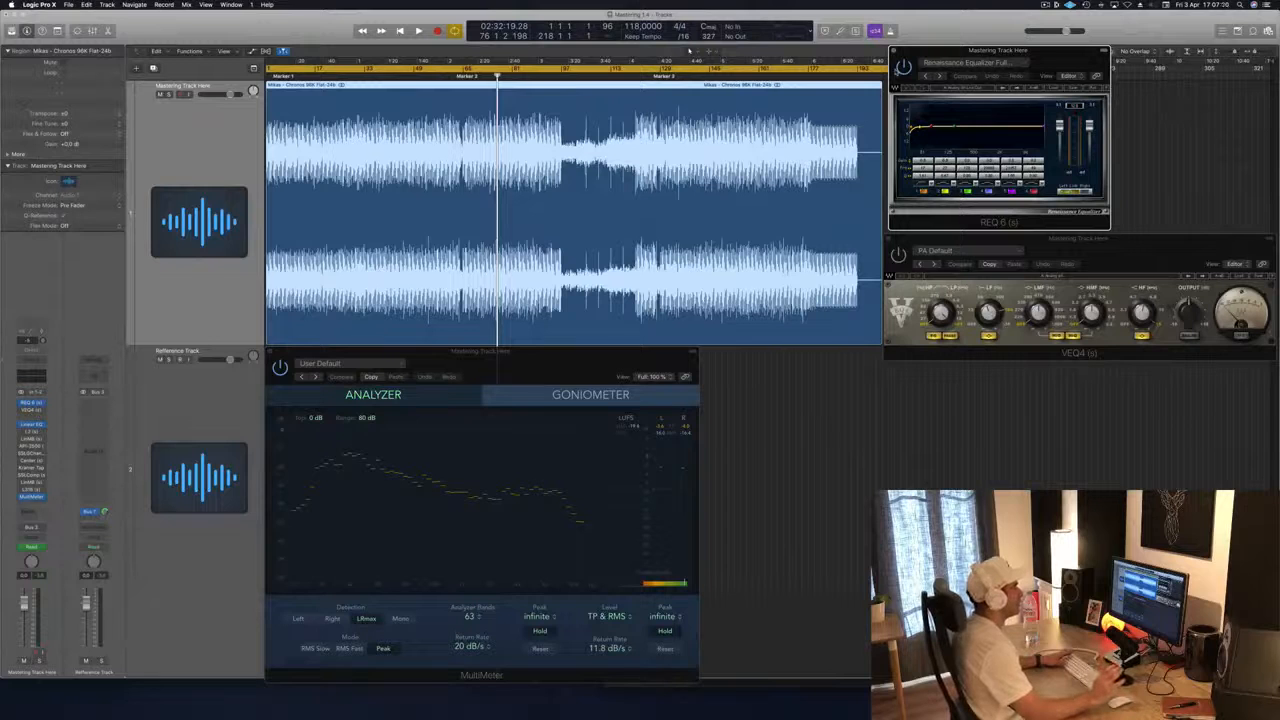
pyautogui.press('Return')
pyautogui.press('space')
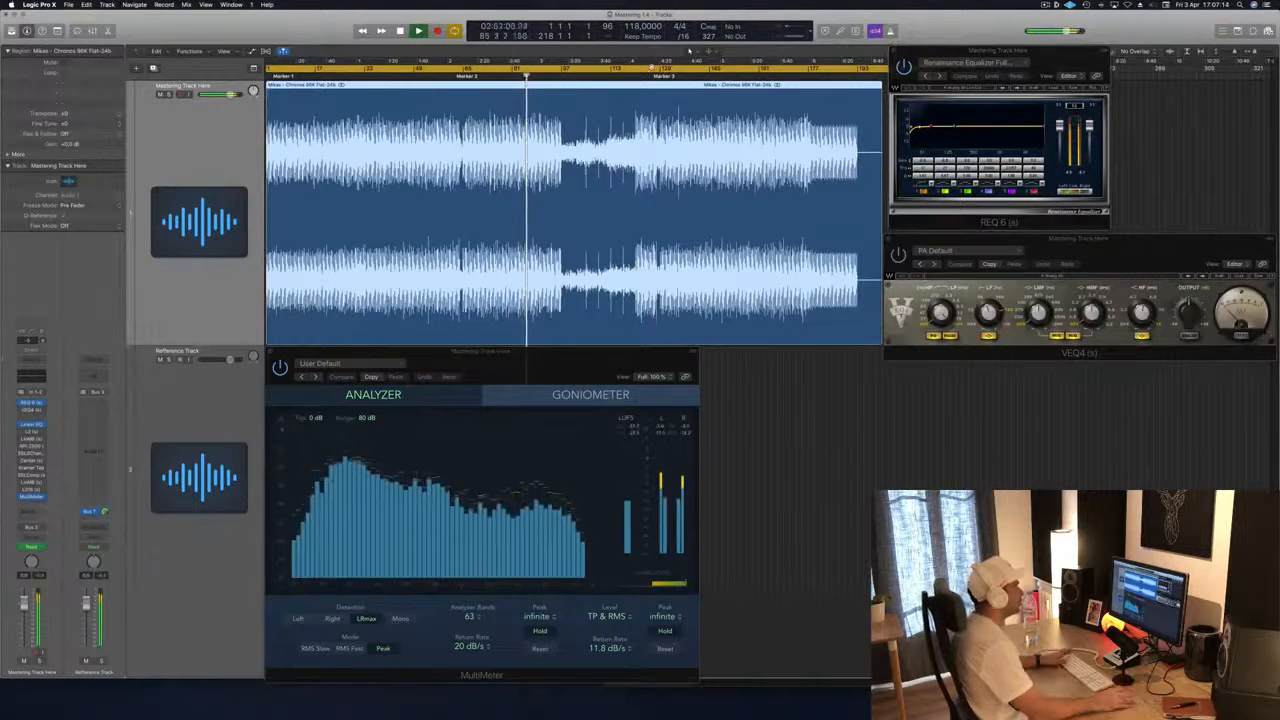
# Trim the REQ 6 output level twice while auditioning different sections, and return playback to Marker 2.
pyautogui.hotkey('alt', '.')
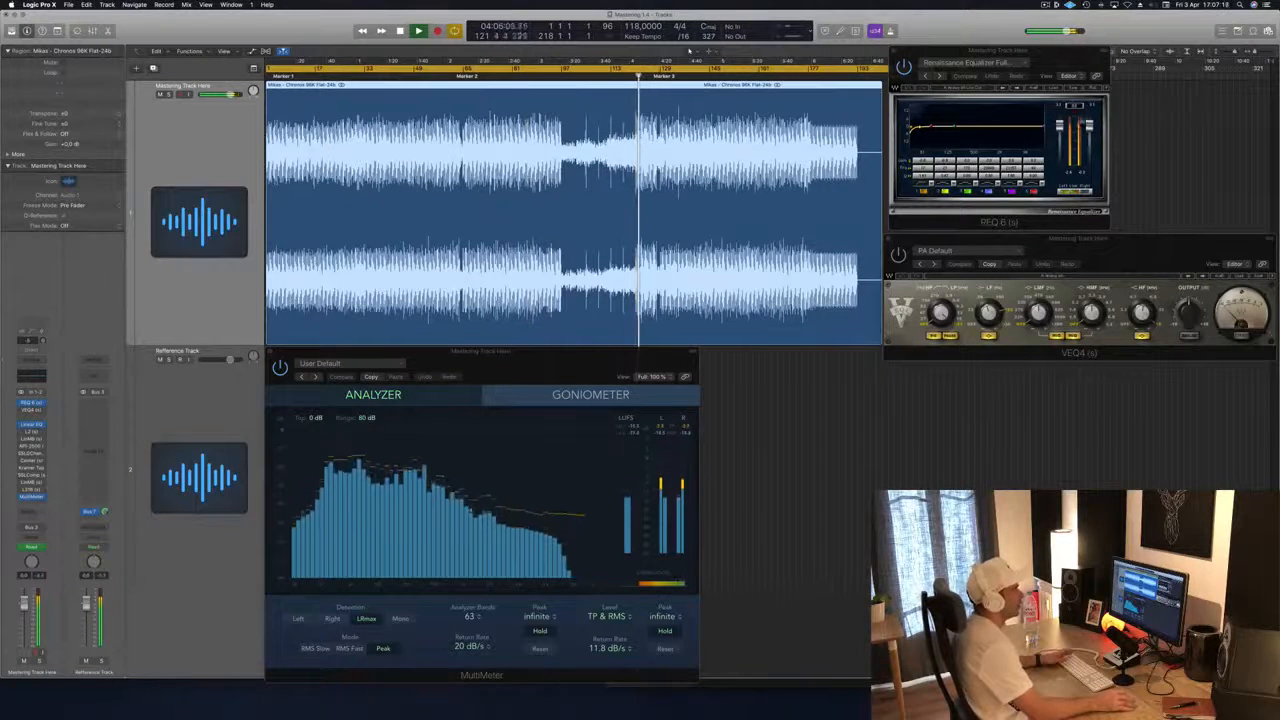
pyautogui.click(1076, 108)
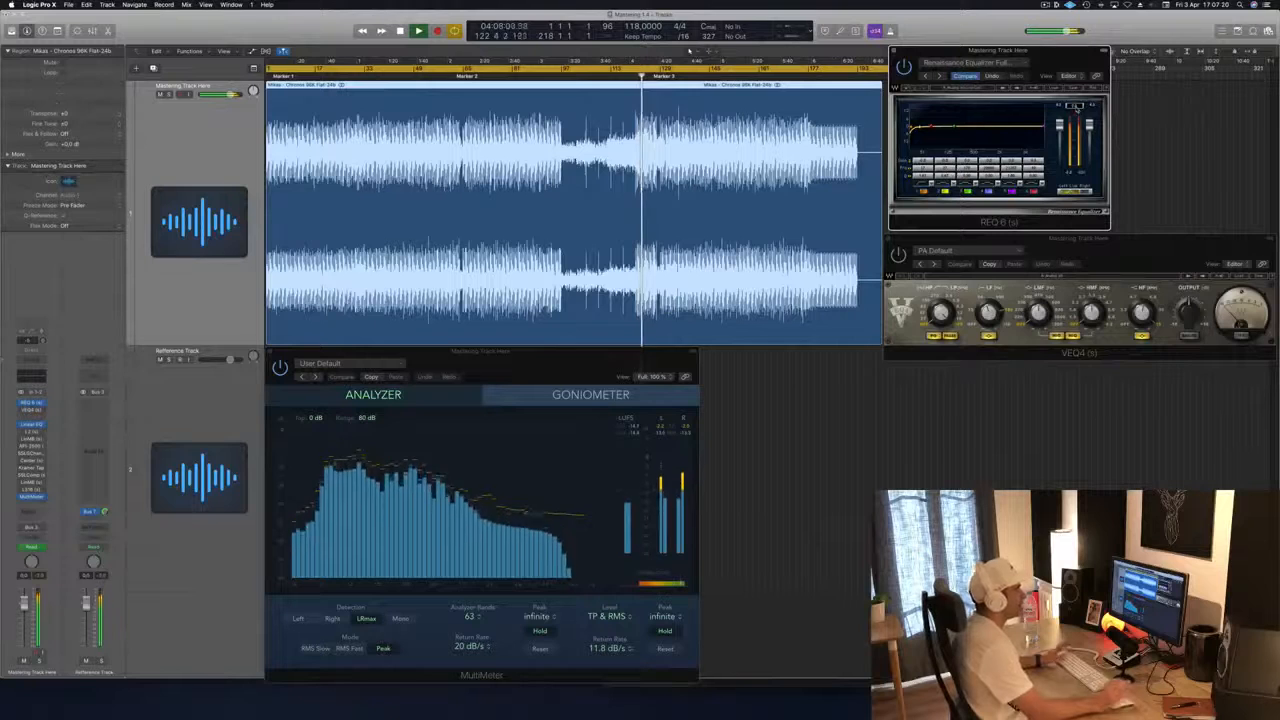
pyautogui.click(533, 77)
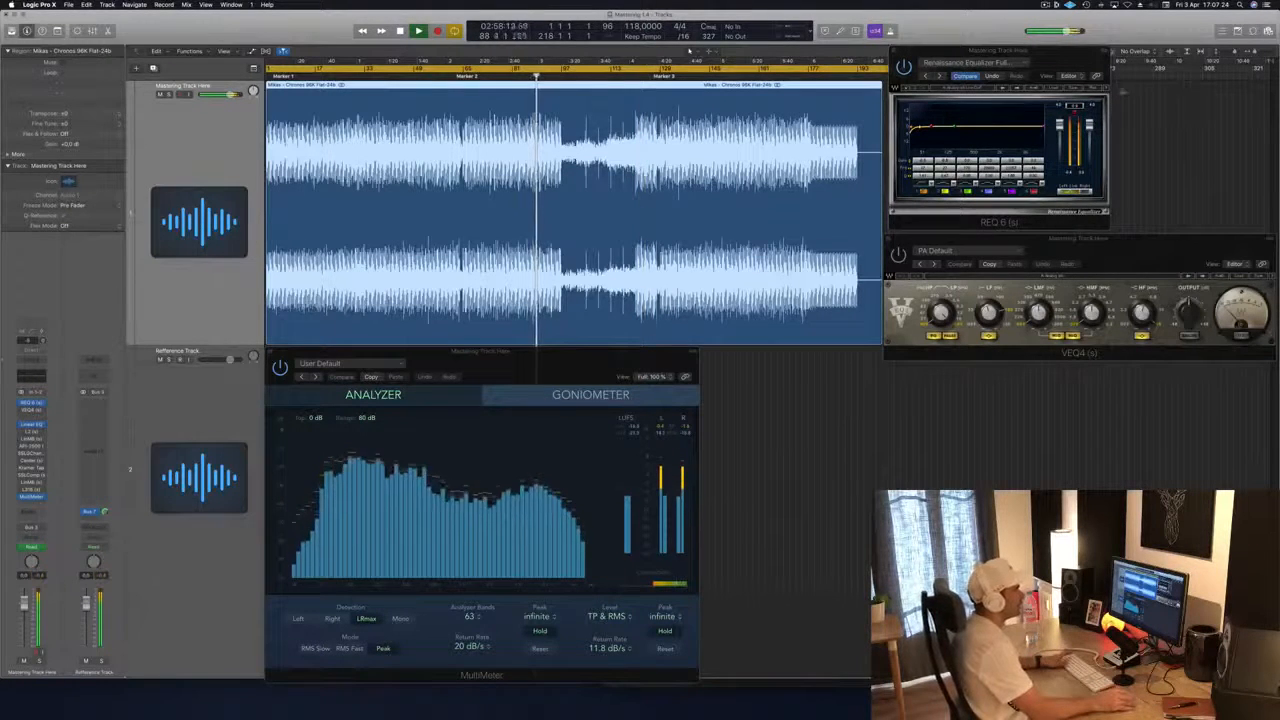
pyautogui.click(1078, 107)
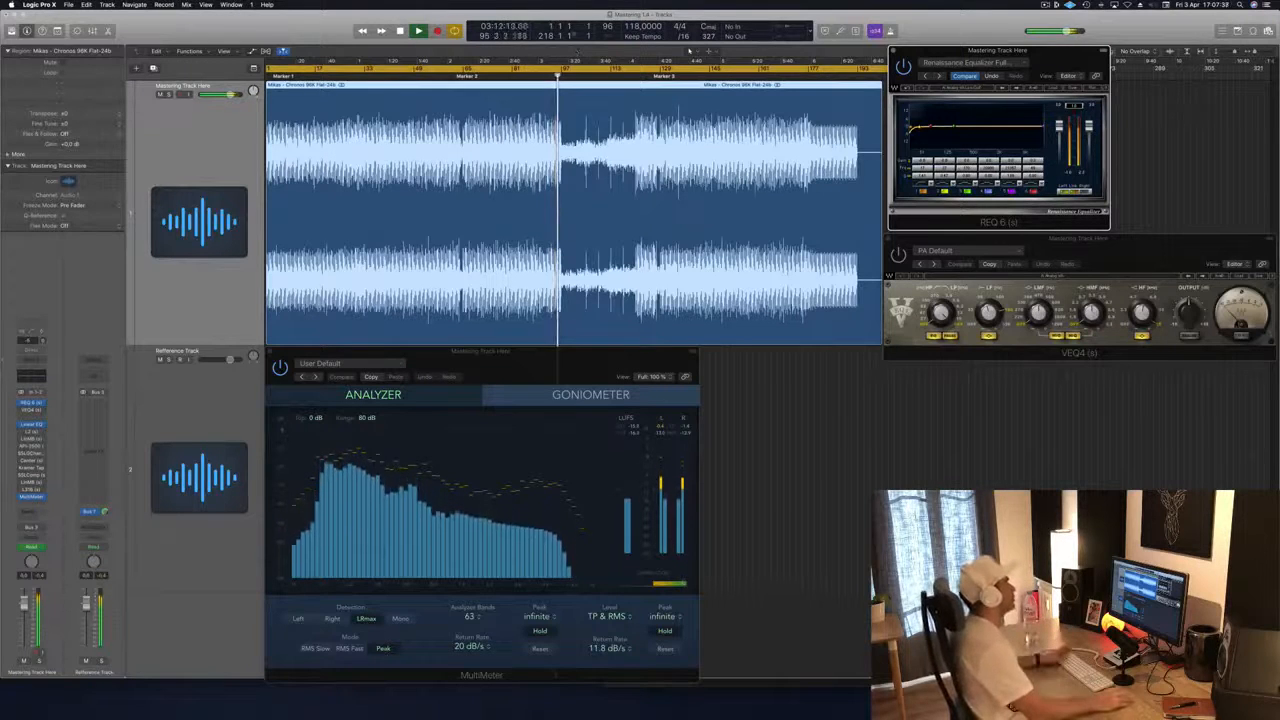
pyautogui.click(464, 72)
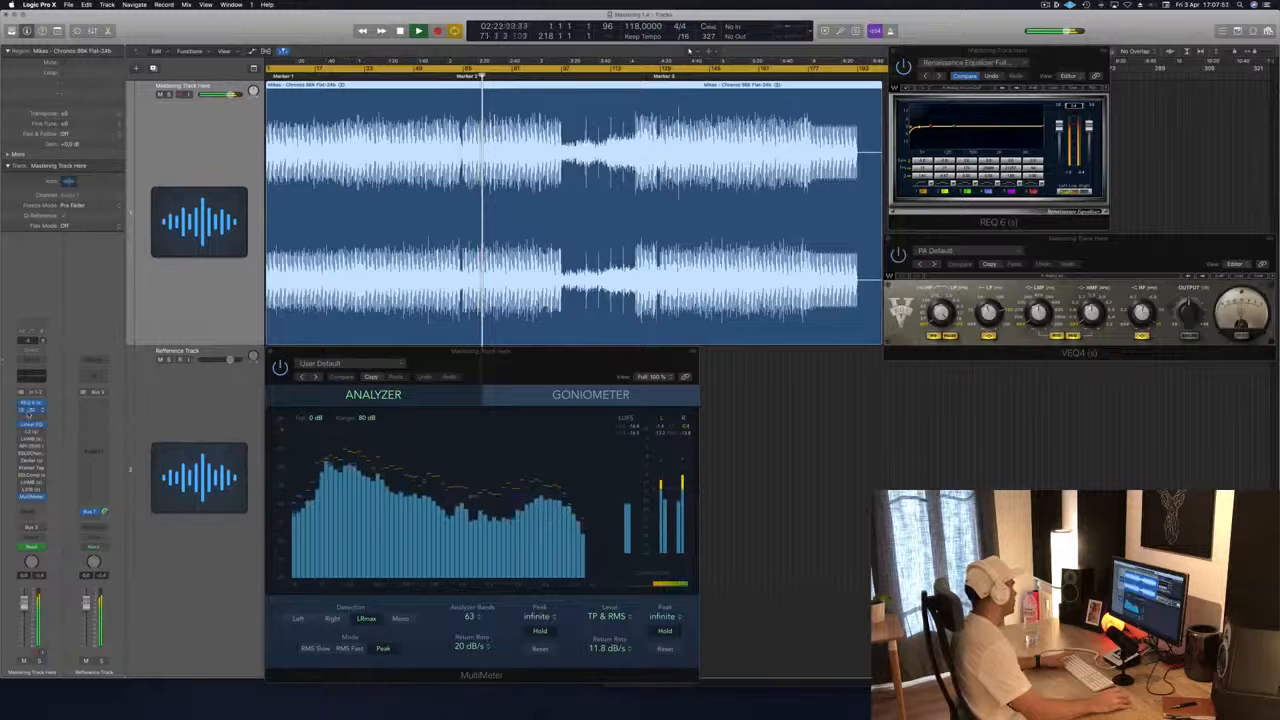
# Activate the VEQ4 equalizer, toggle the switch beneath its VU meter, and arrange its window below REQ 6.
pyautogui.press('super+w')
pyautogui.click(29, 412)
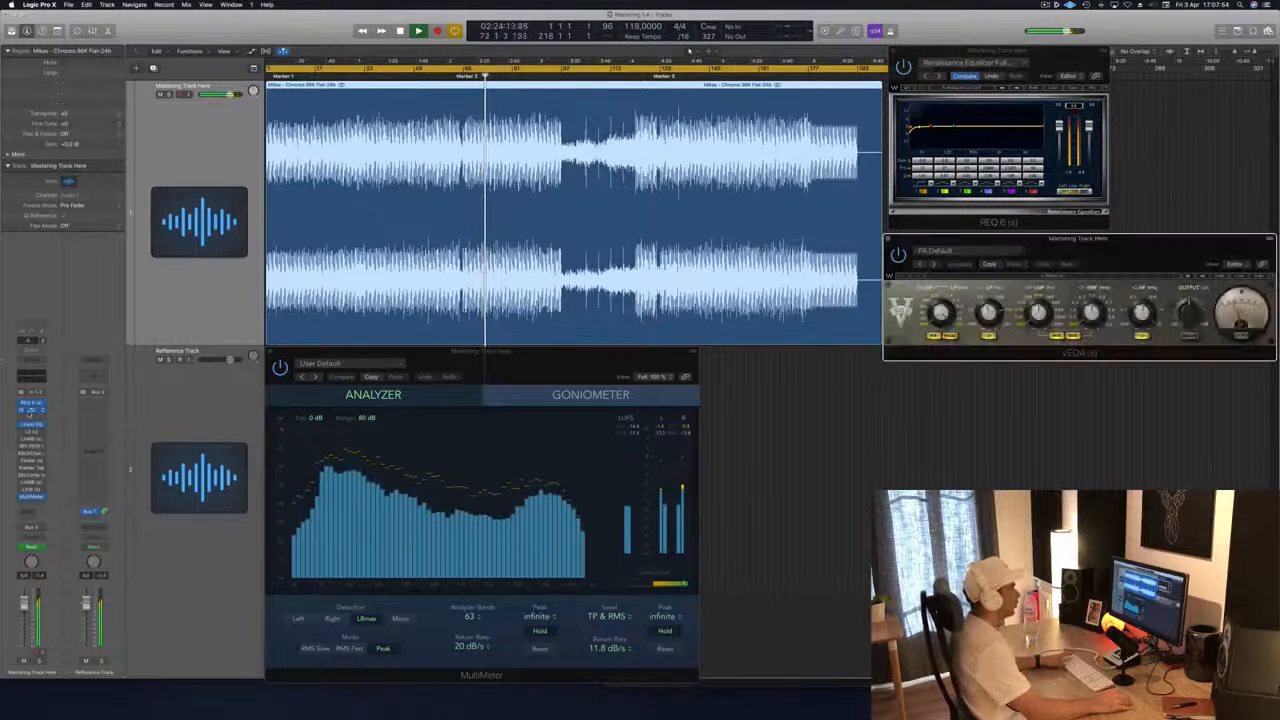
pyautogui.moveTo(1144, 239)
pyautogui.mouseDown()
pyautogui.moveTo(1047, 214)
pyautogui.moveTo(1138, 228)
pyautogui.moveTo(1128, 237)
pyautogui.mouseUp()
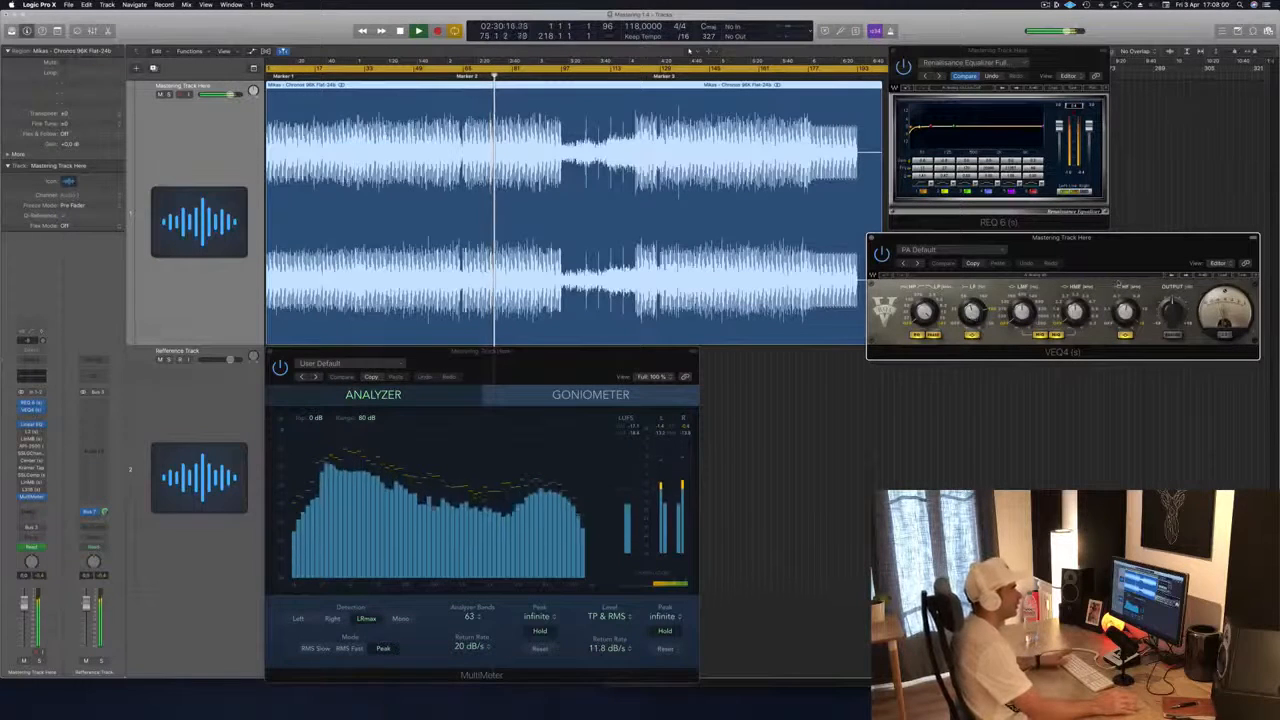
pyautogui.click(1226, 336)
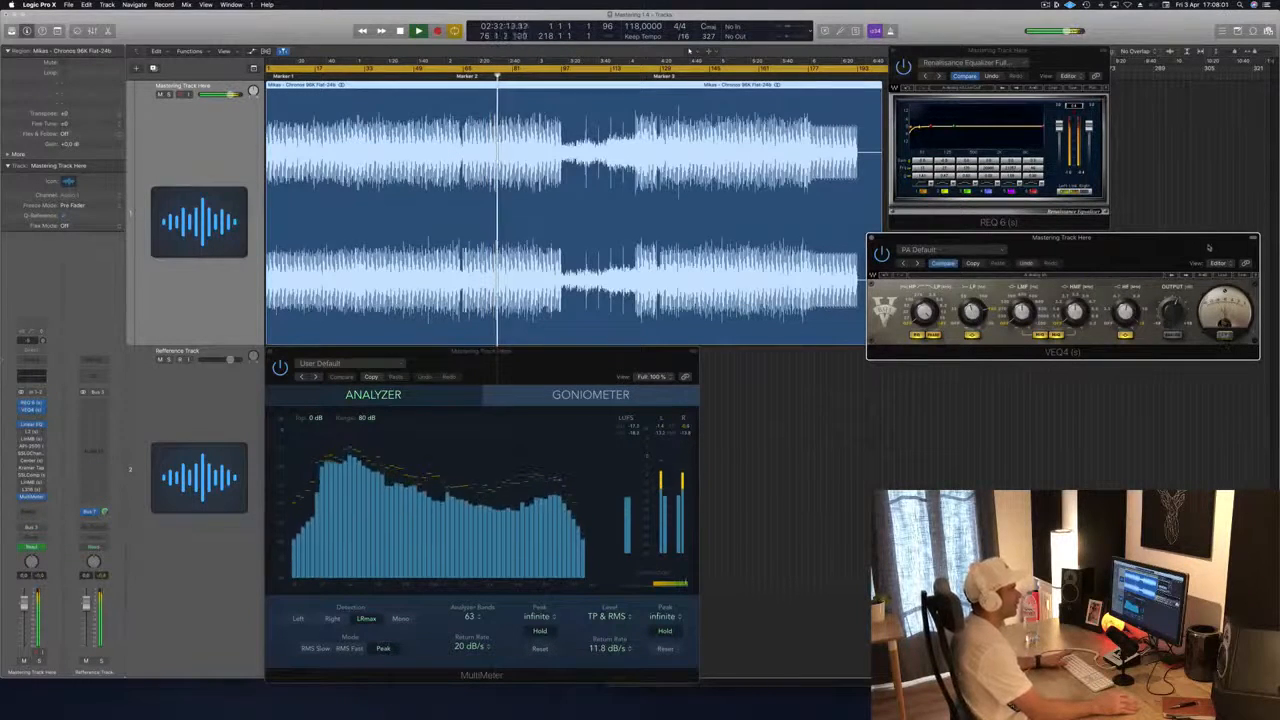
pyautogui.moveTo(1208, 247); pyautogui.dragTo(1152, 262)
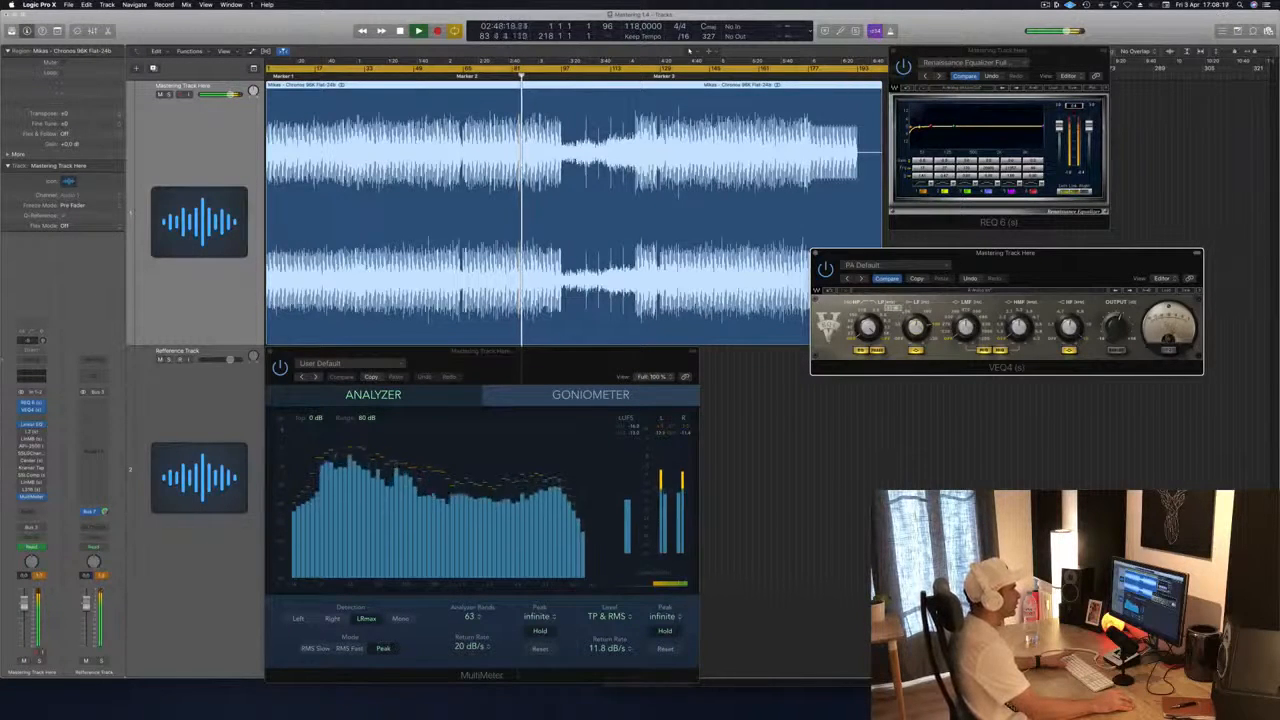
pyautogui.moveTo(1060, 277); pyautogui.dragTo(1030, 267)
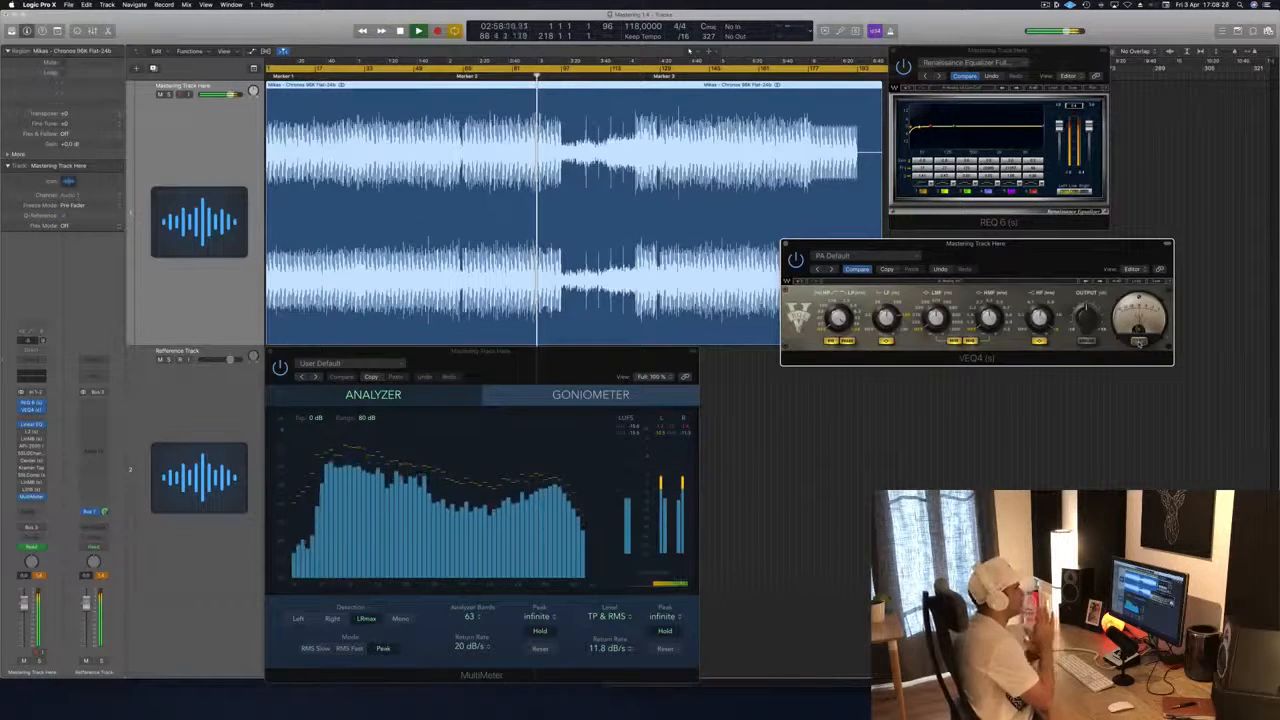
pyautogui.moveTo(1086, 258); pyautogui.dragTo(1179, 263)
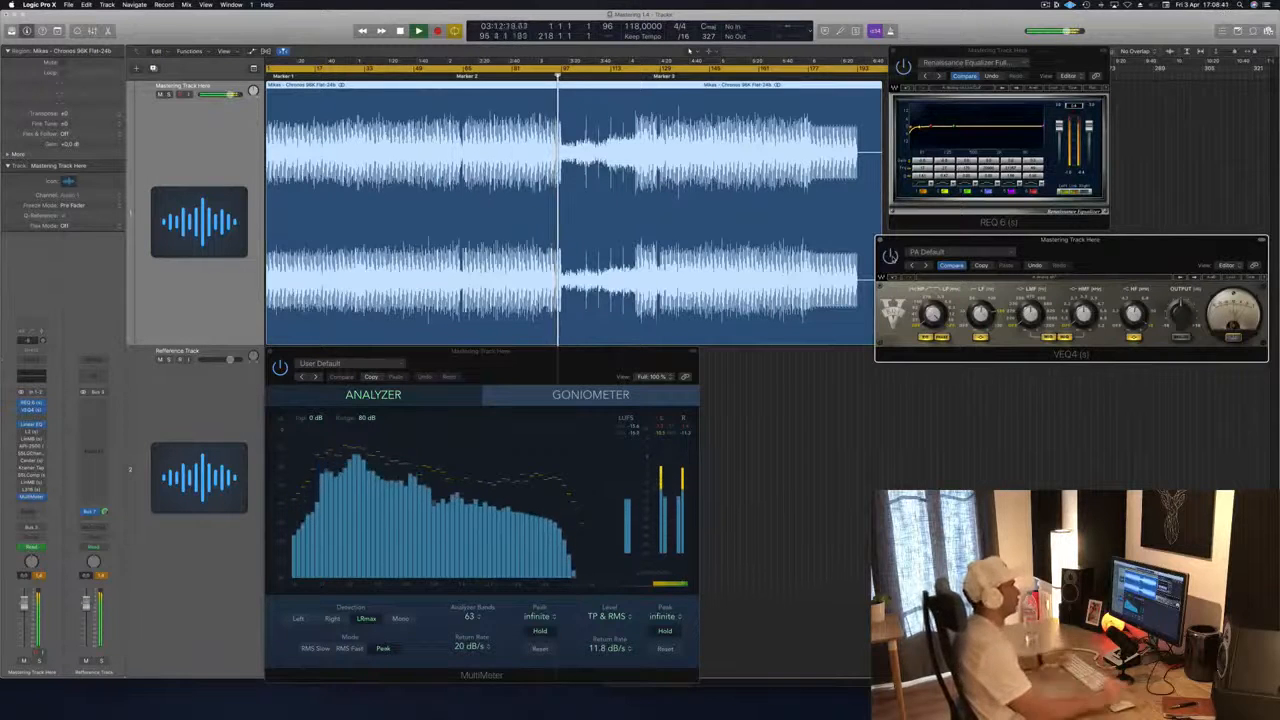
# Set the cycle range from bar 66 at Marker 2 to the start of the breakdown, and play the loop.
pyautogui.press('space')
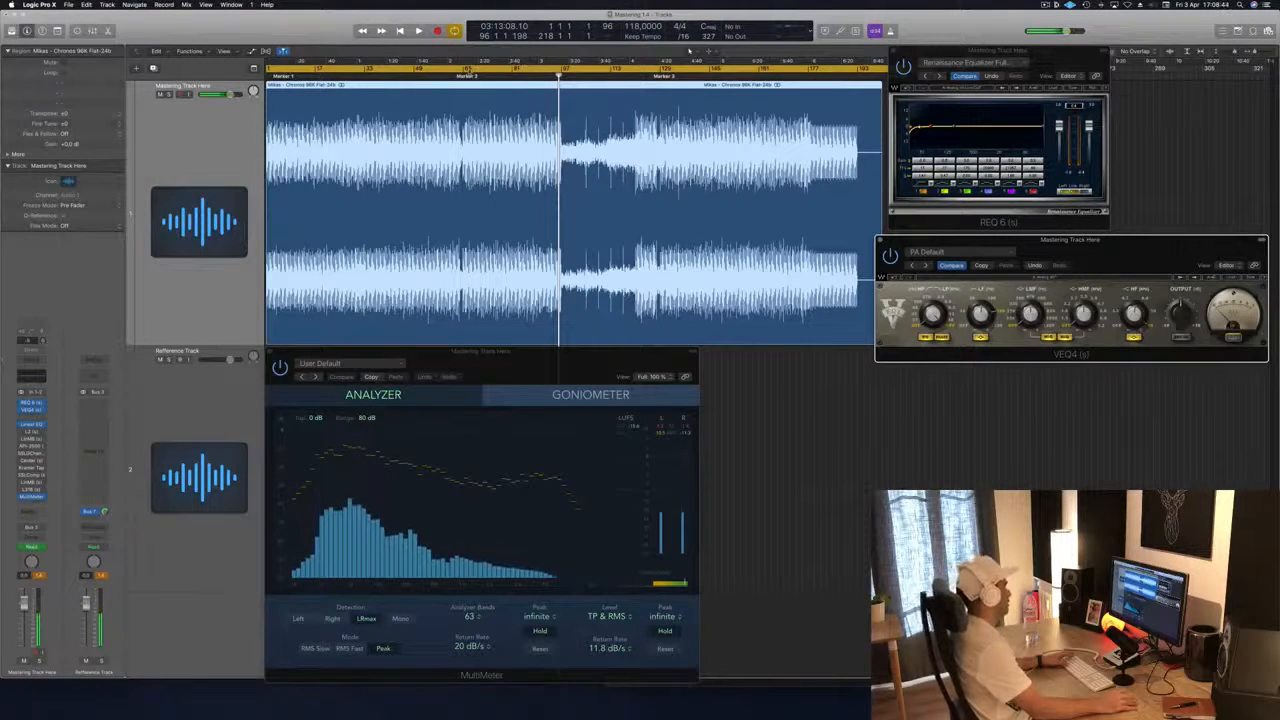
pyautogui.moveTo(466, 68); pyautogui.dragTo(558, 73)
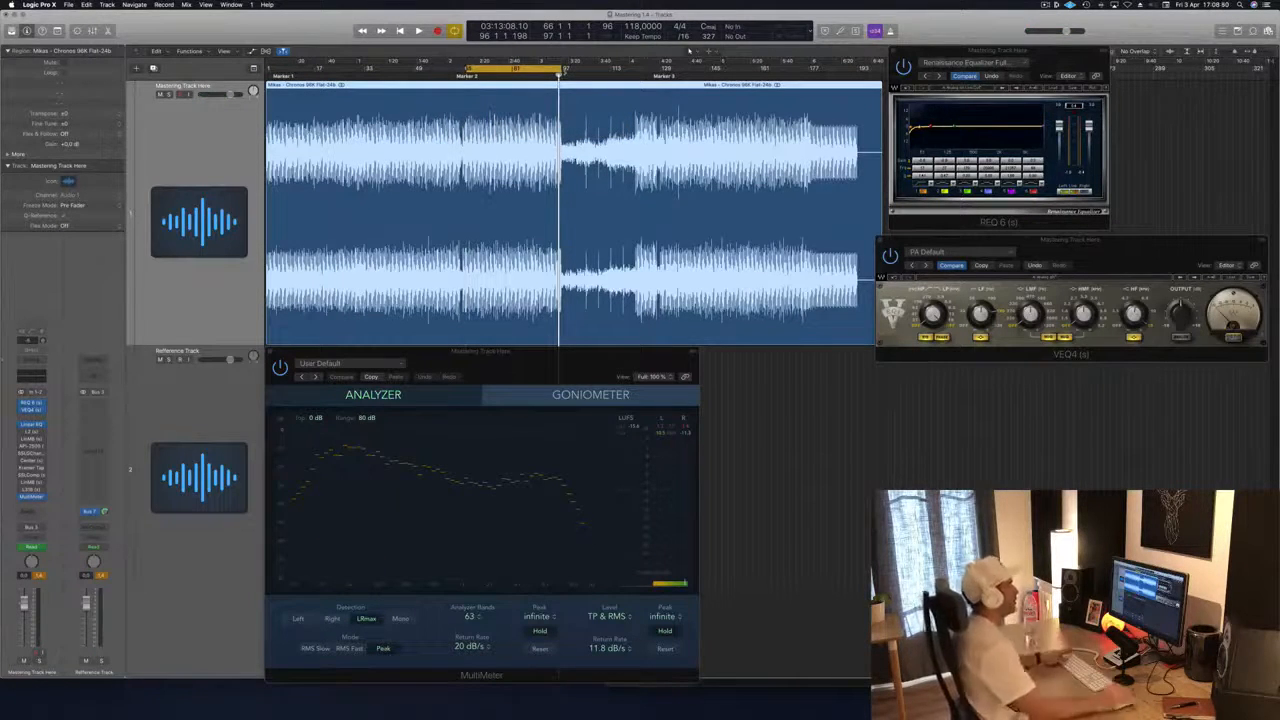
pyautogui.press('space')
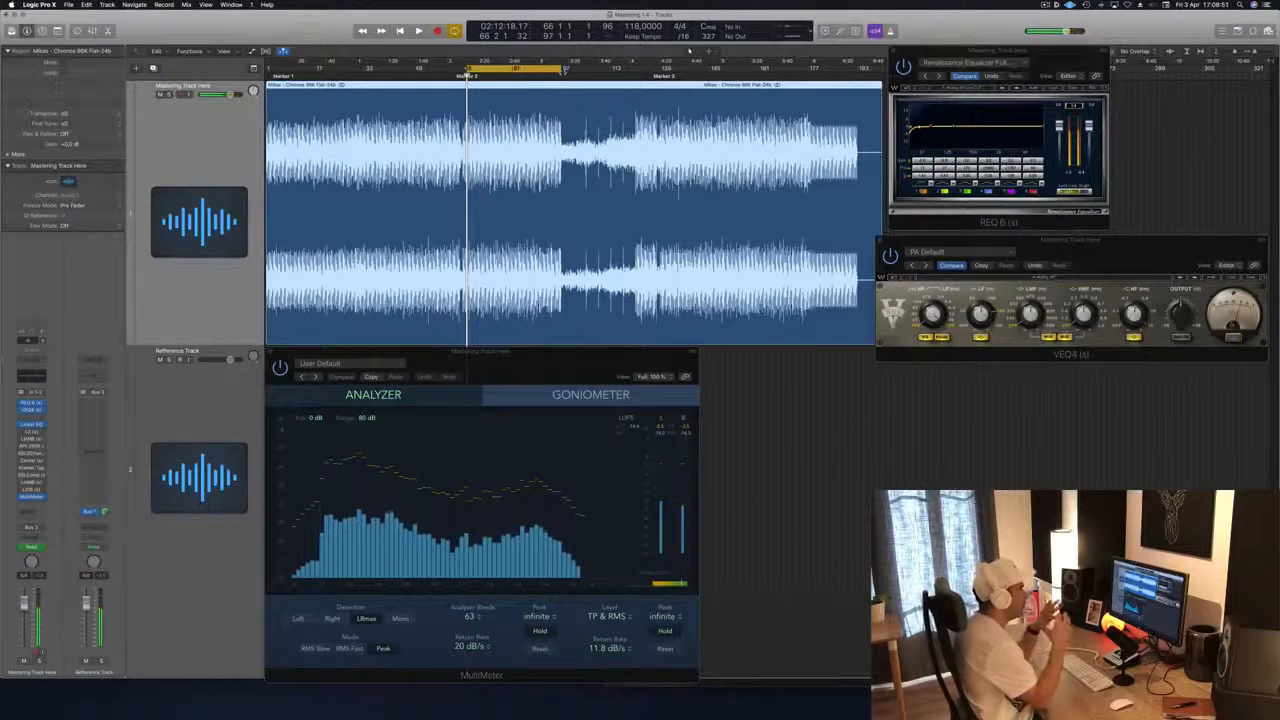
pyautogui.press('space')
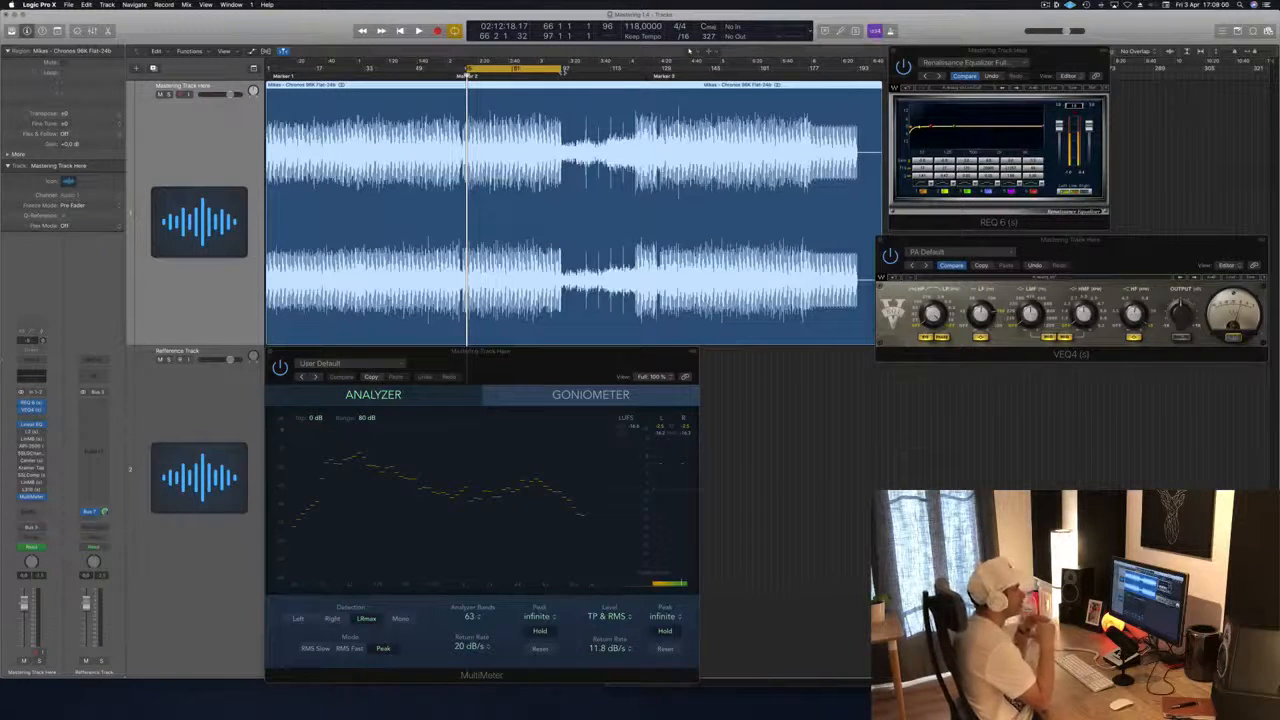
pyautogui.press('space')
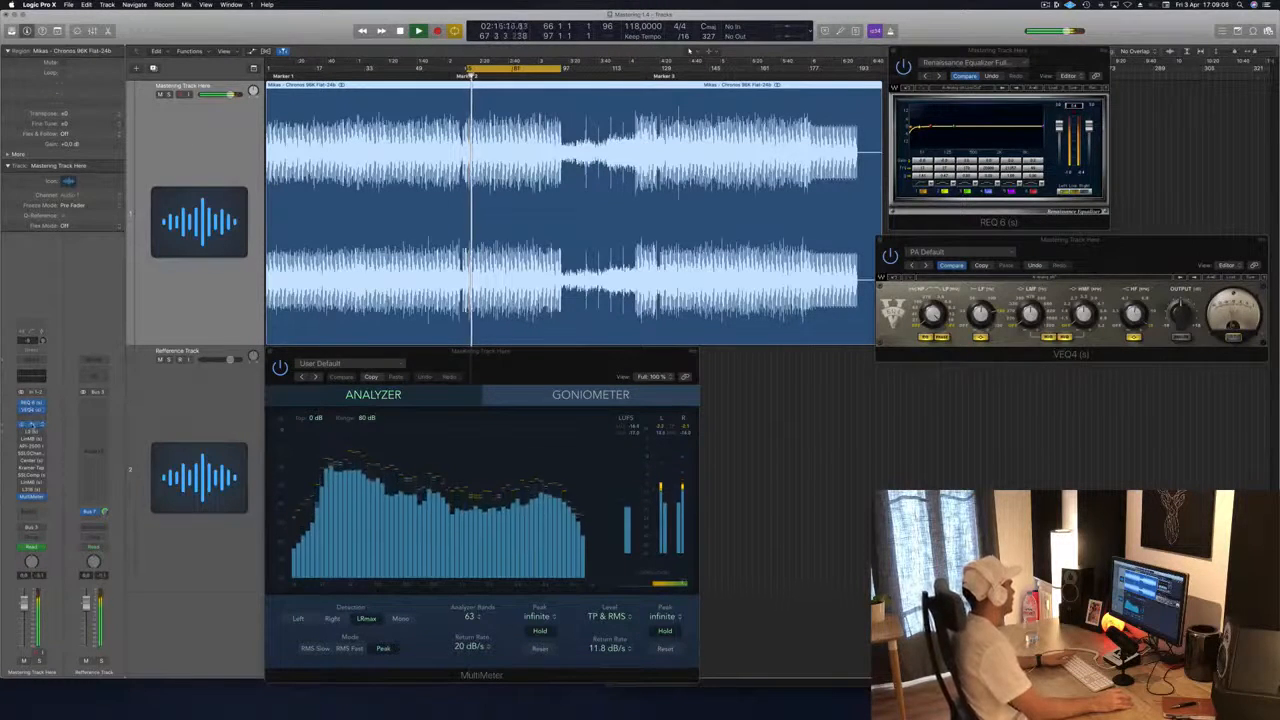
# Open the Linear Phase EQ to examine the track's spectrum in its analyzer, and close it.
pyautogui.click(31, 425)
pyautogui.moveTo(693, 134); pyautogui.dragTo(687, 171)
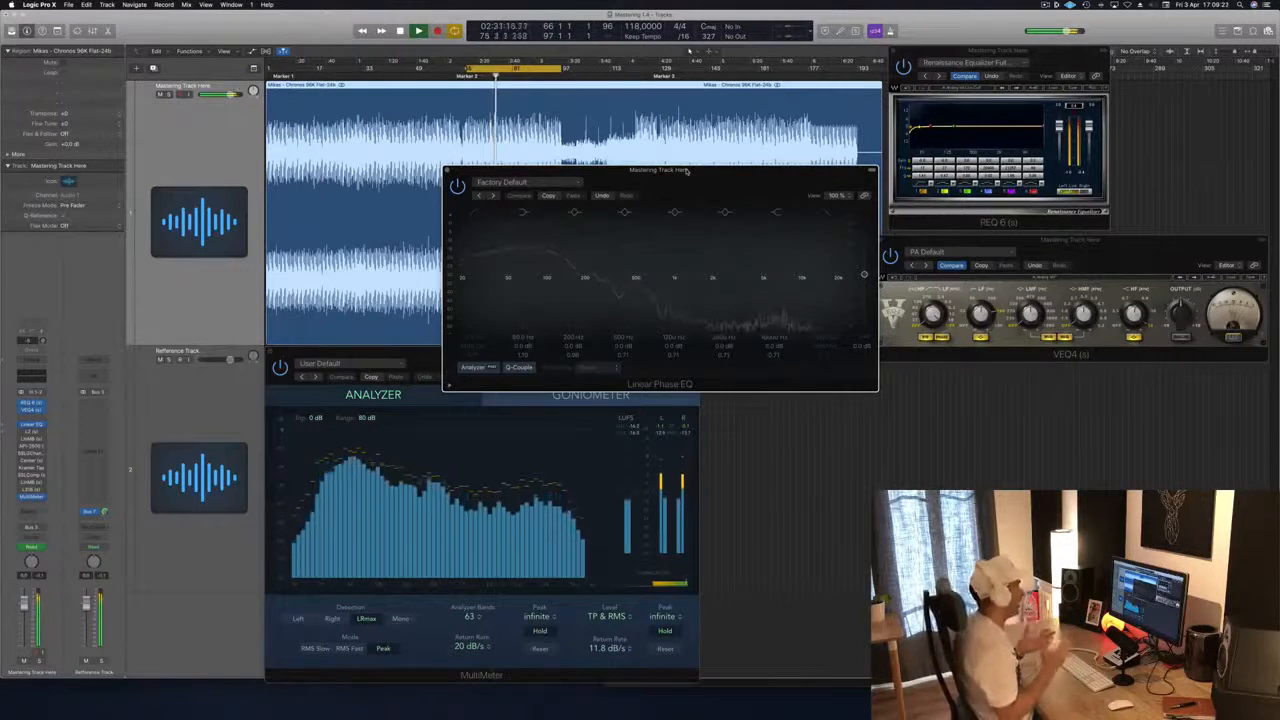
pyautogui.moveTo(686, 170); pyautogui.dragTo(692, 186)
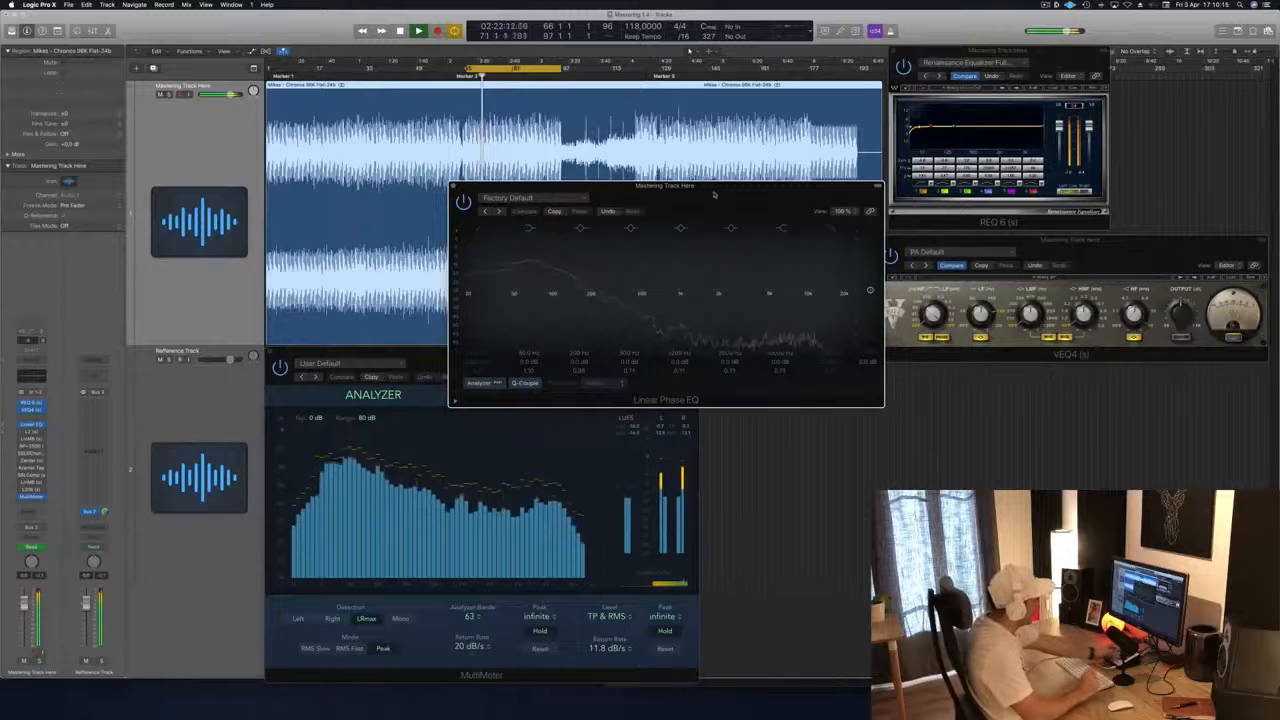
pyautogui.moveTo(727, 186); pyautogui.dragTo(771, 119)
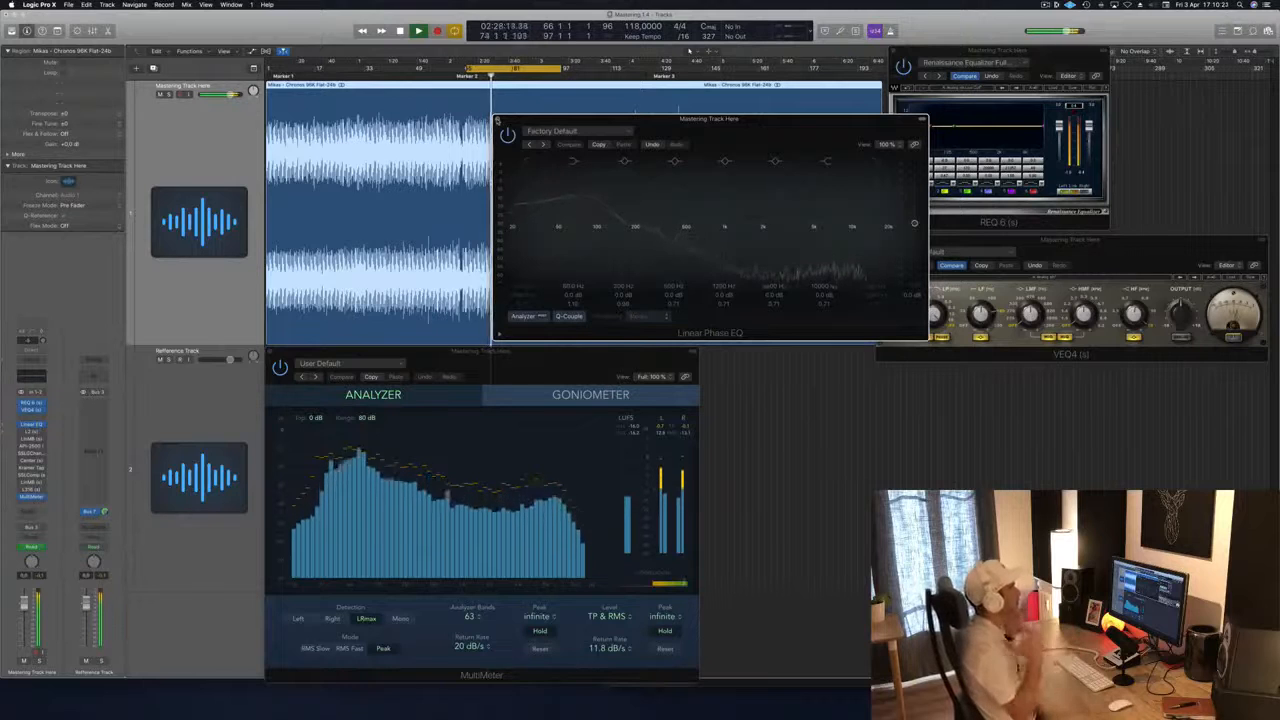
pyautogui.click(498, 120)
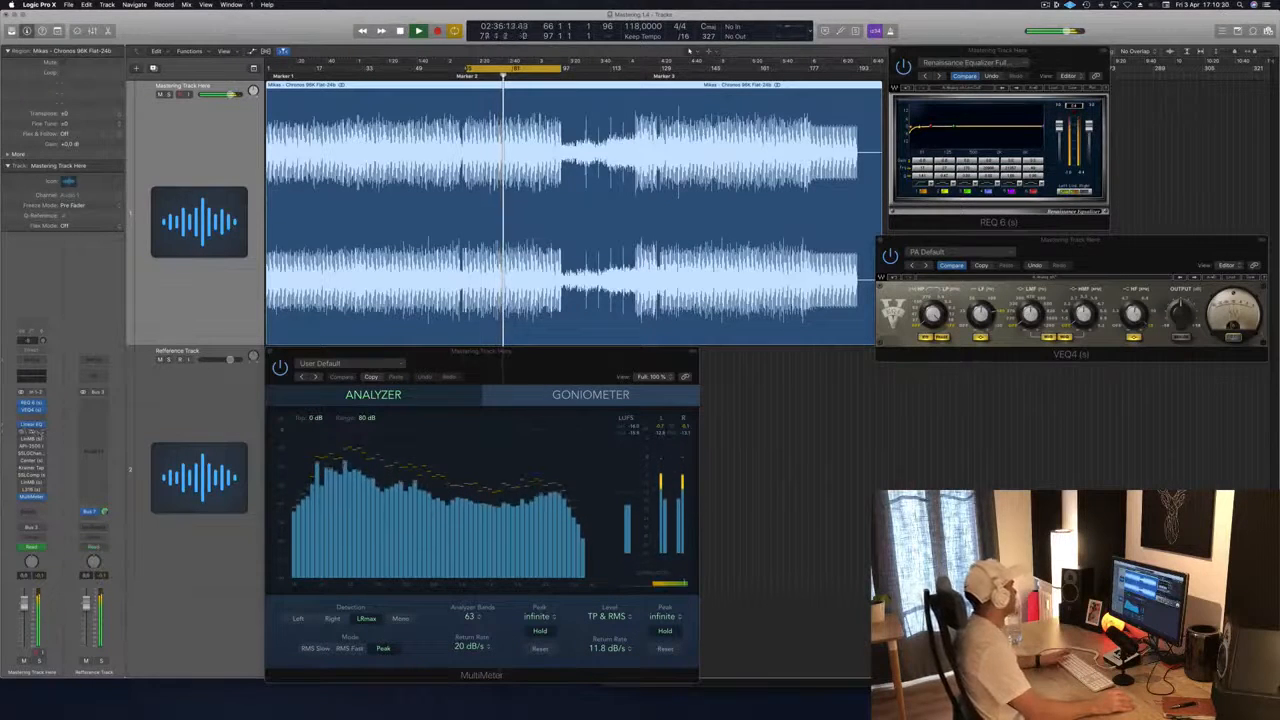
# Open the L2 Ultramaximizer, place its window below VEQ4, and activate it.
pyautogui.click(31, 433)
pyautogui.moveTo(170, 35); pyautogui.dragTo(1045, 377)
pyautogui.click(891, 387)
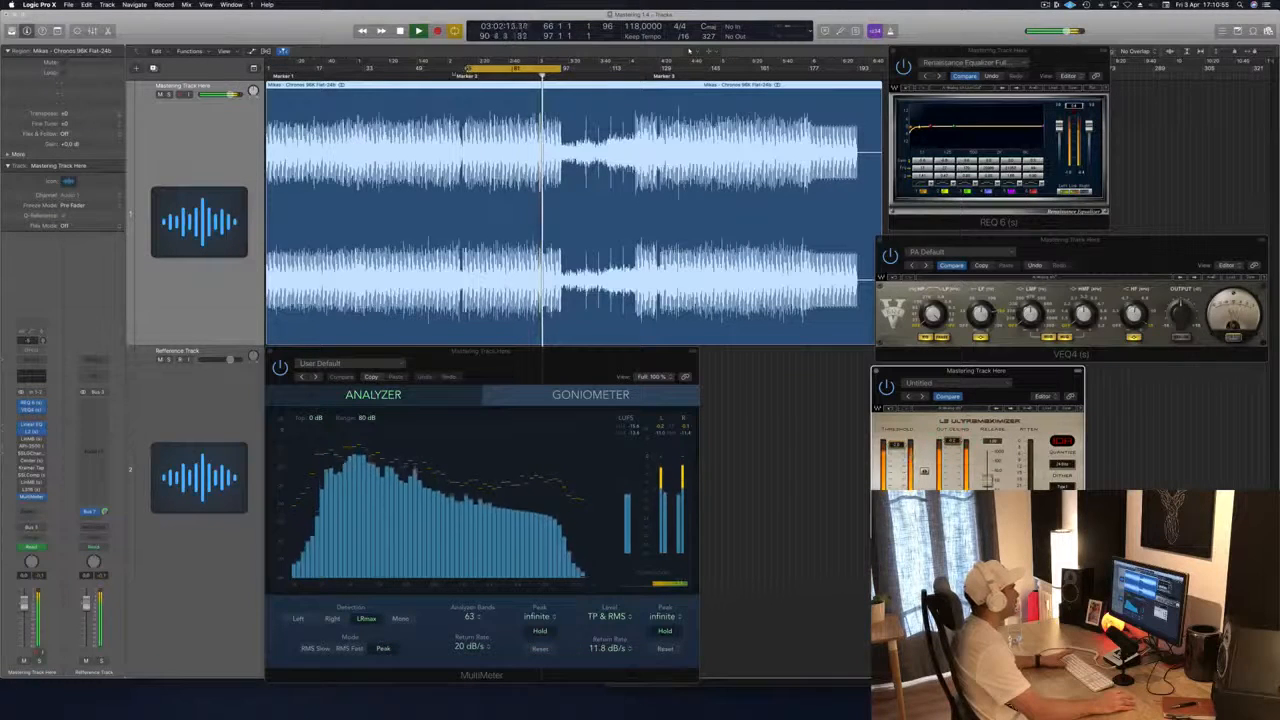
# Extend the cycle range's start back to bar 33 while auditioning the earlier part of the track.
pyautogui.click(415, 76)
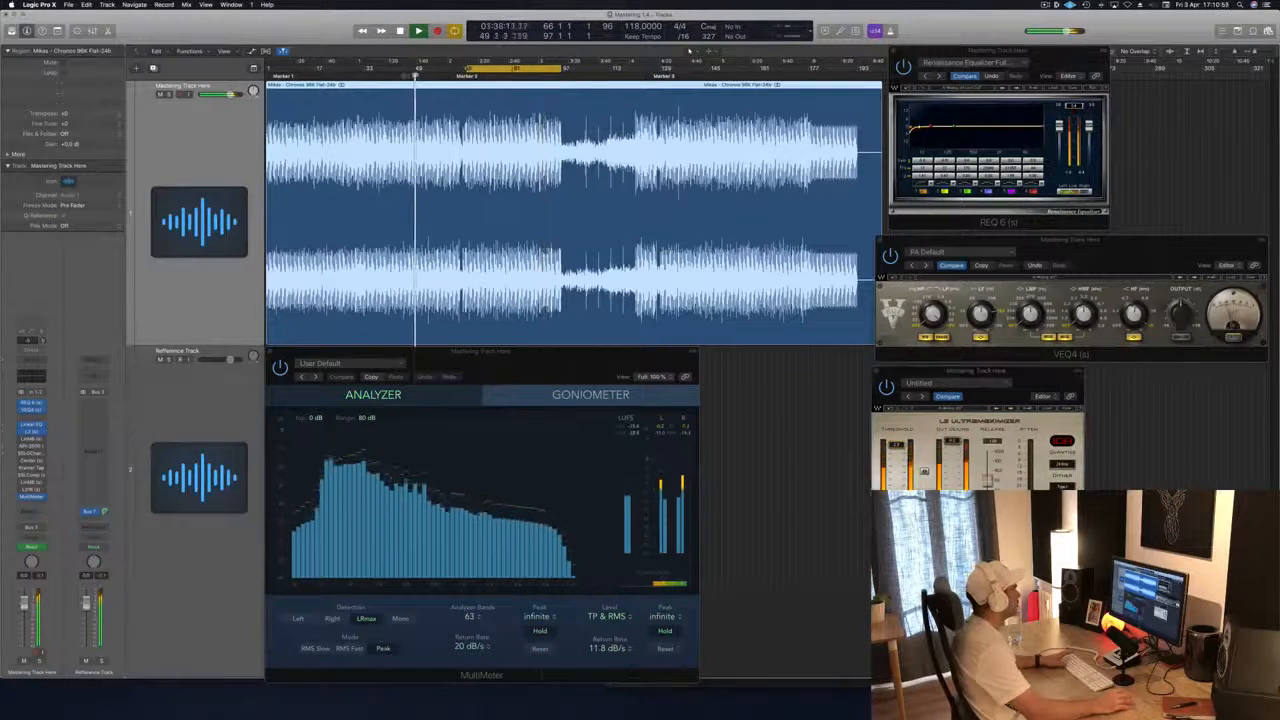
pyautogui.click(393, 76)
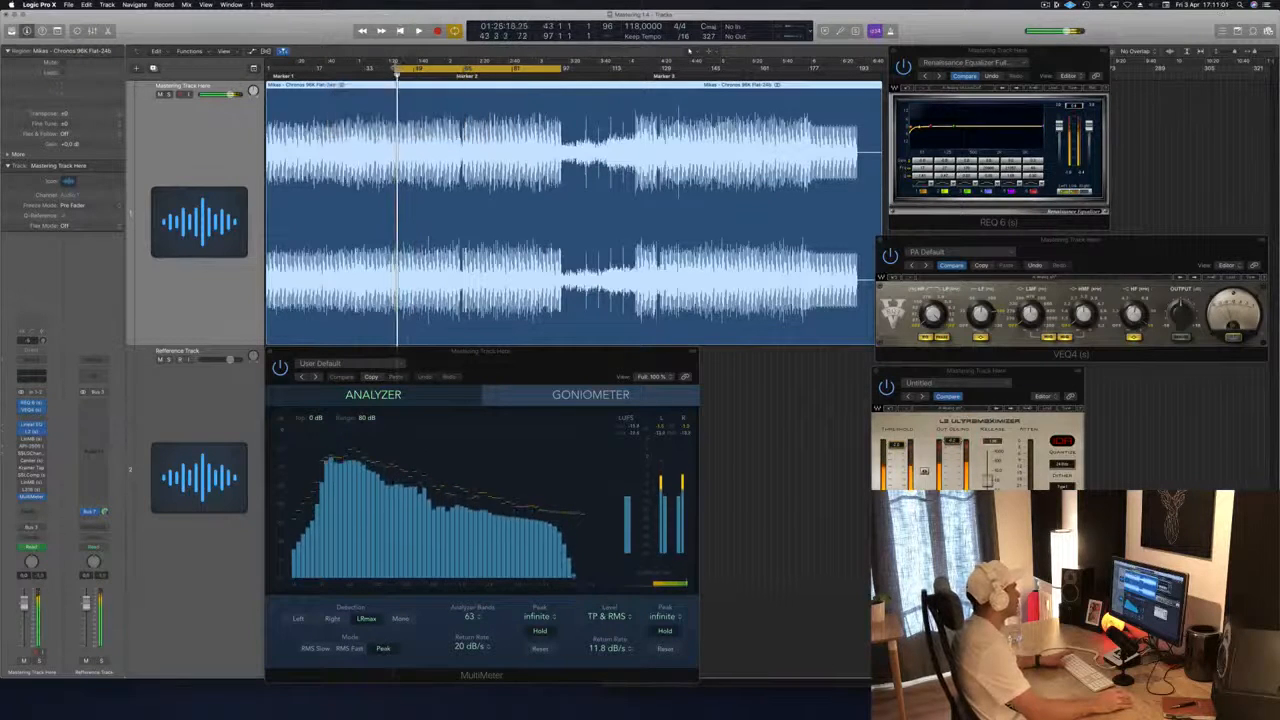
pyautogui.press('space')
pyautogui.press('space')
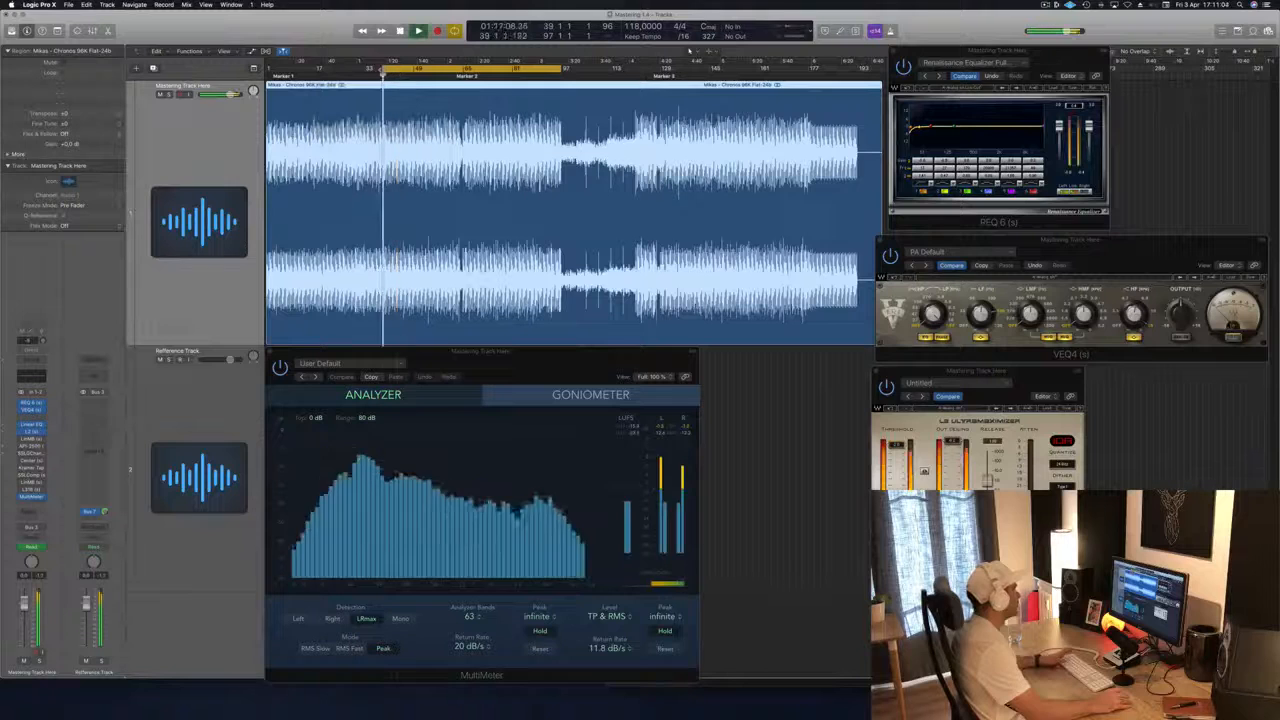
pyautogui.moveTo(385, 68); pyautogui.dragTo(340, 70)
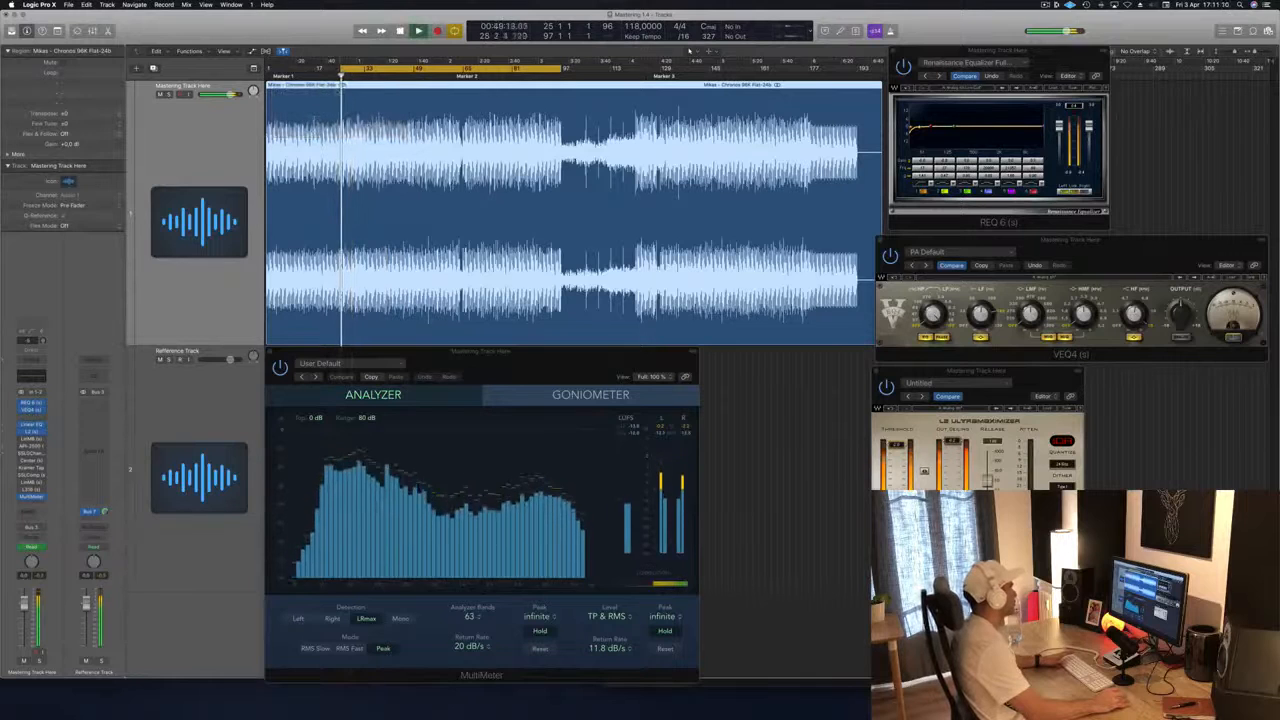
pyautogui.moveTo(342, 70); pyautogui.dragTo(366, 71)
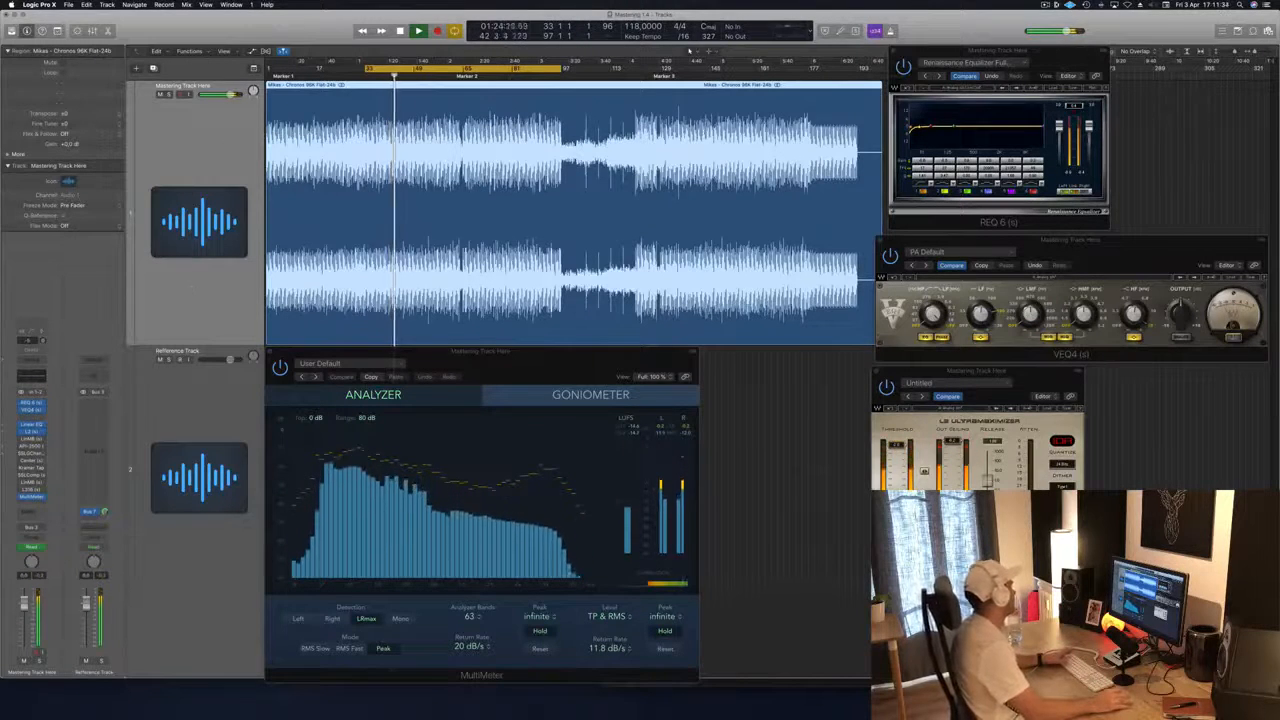
# Open the Linear Phase Multiband compressor, arrange it beside the L2 window below VEQ4, and activate it.
pyautogui.click(1043, 381)
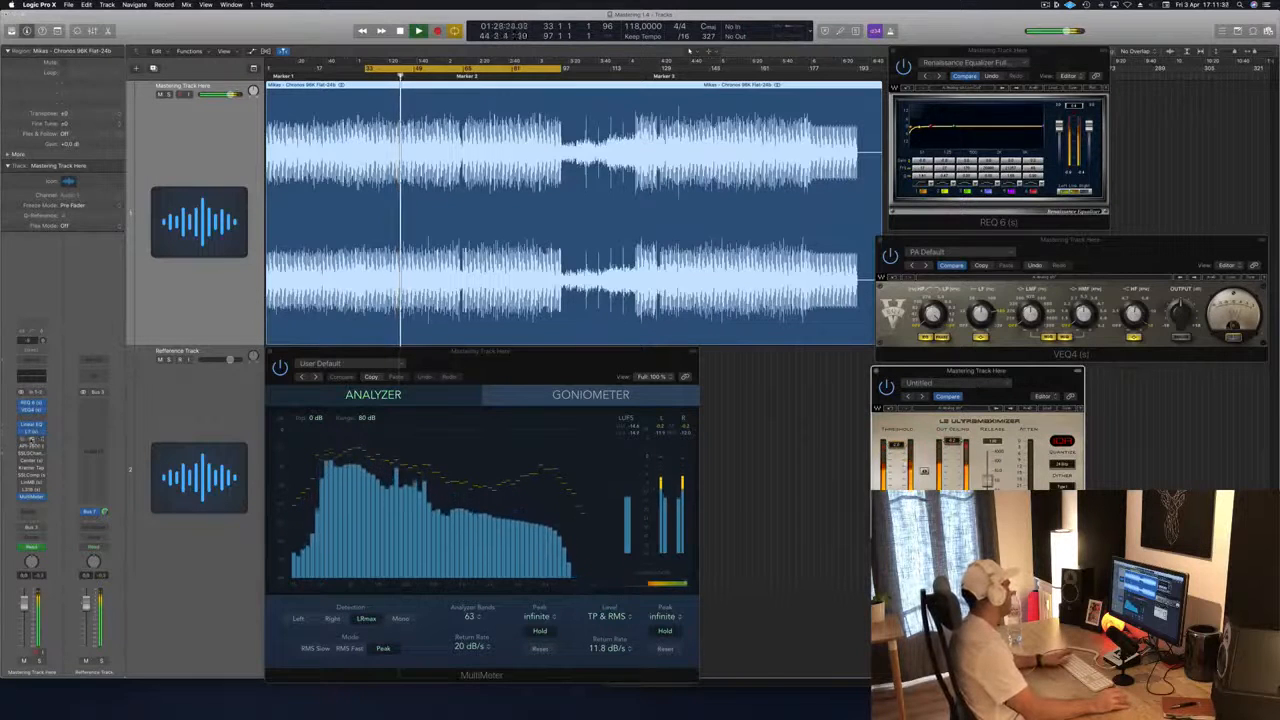
pyautogui.click(32, 438)
pyautogui.moveTo(186, 36); pyautogui.dragTo(1035, 441)
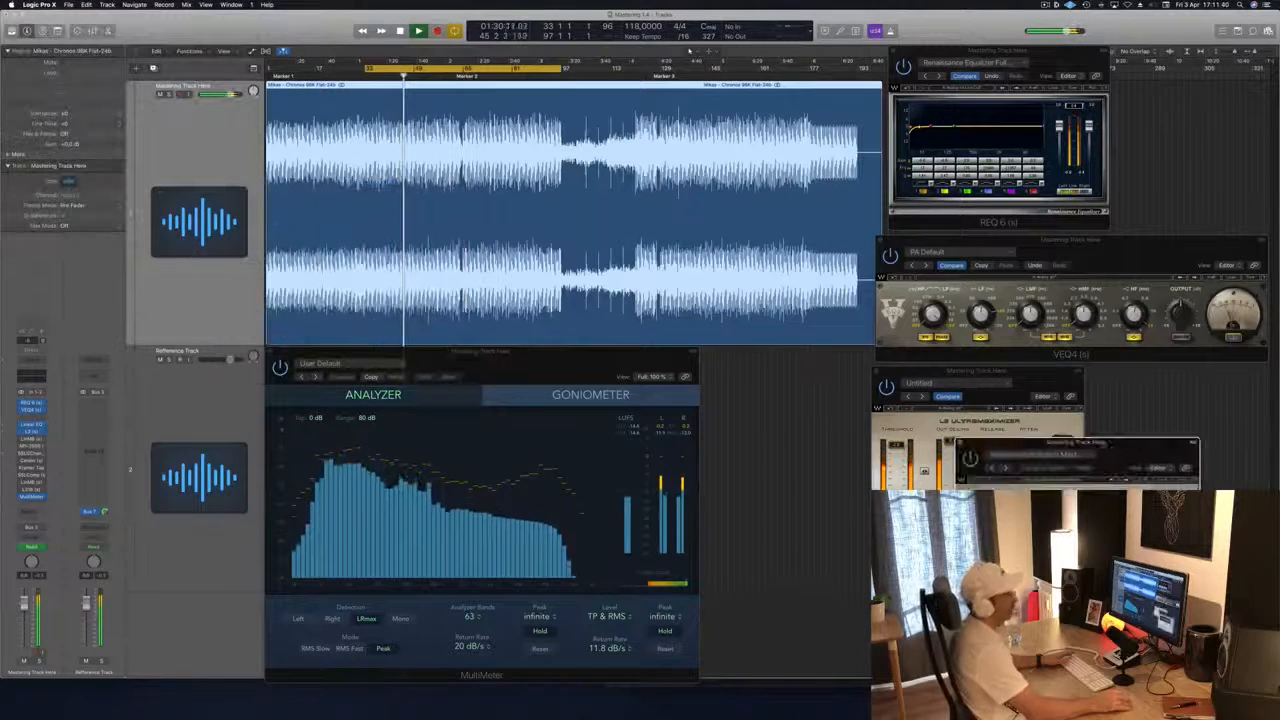
pyautogui.moveTo(1028, 370); pyautogui.dragTo(815, 363)
pyautogui.moveTo(1046, 444); pyautogui.dragTo(1043, 377)
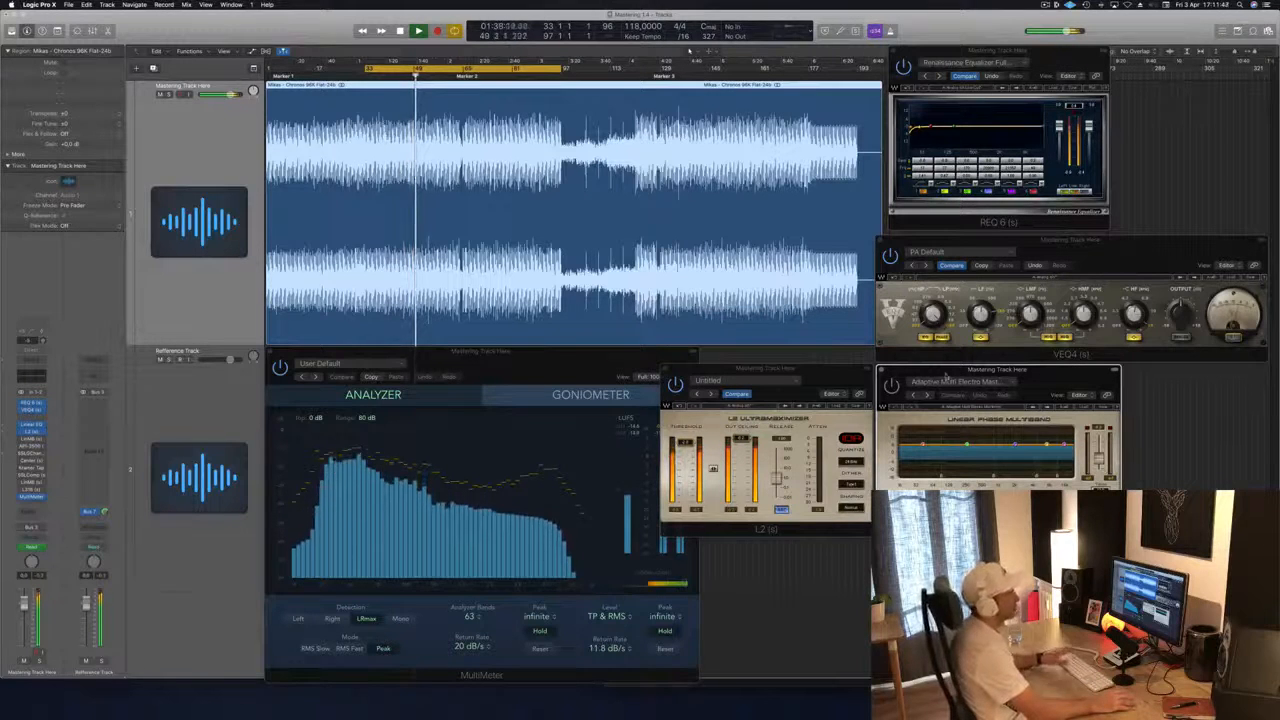
pyautogui.click(890, 387)
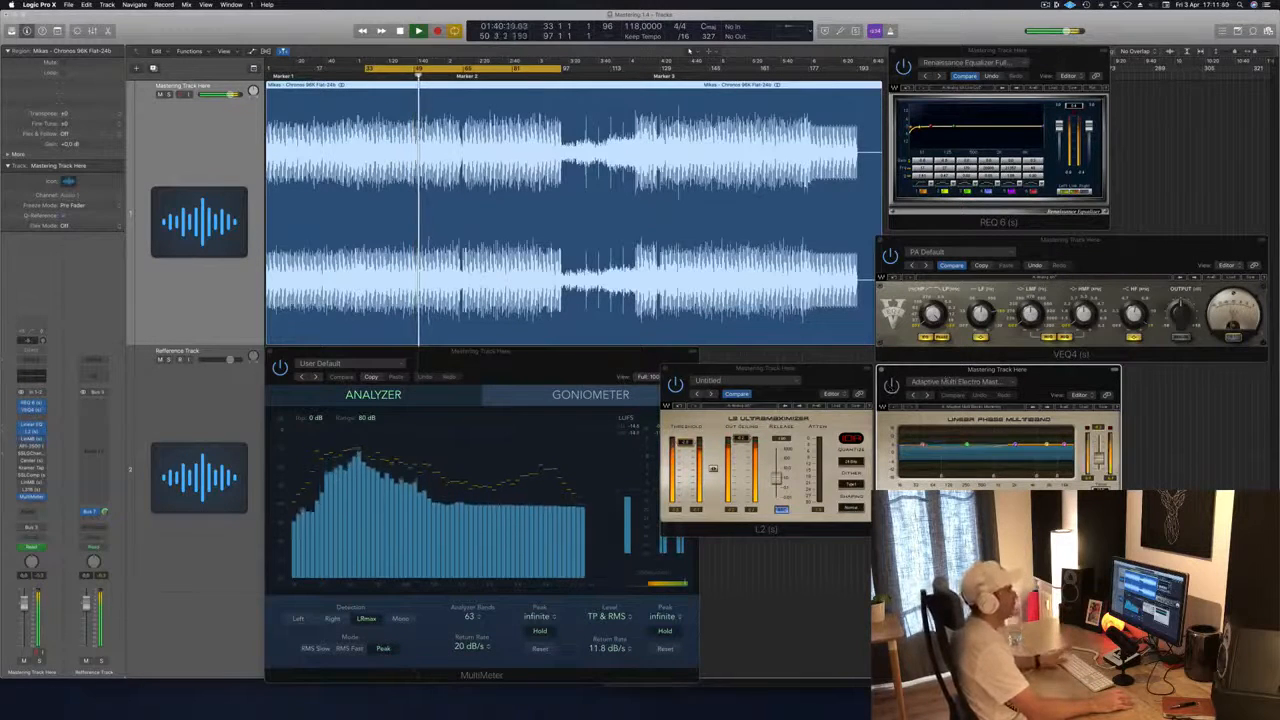
# Fine-tune the Linear Phase Multiband window's placement beside L2 while auditioning the compressor's effect on the track.
pyautogui.moveTo(1045, 377); pyautogui.dragTo(1043, 376)
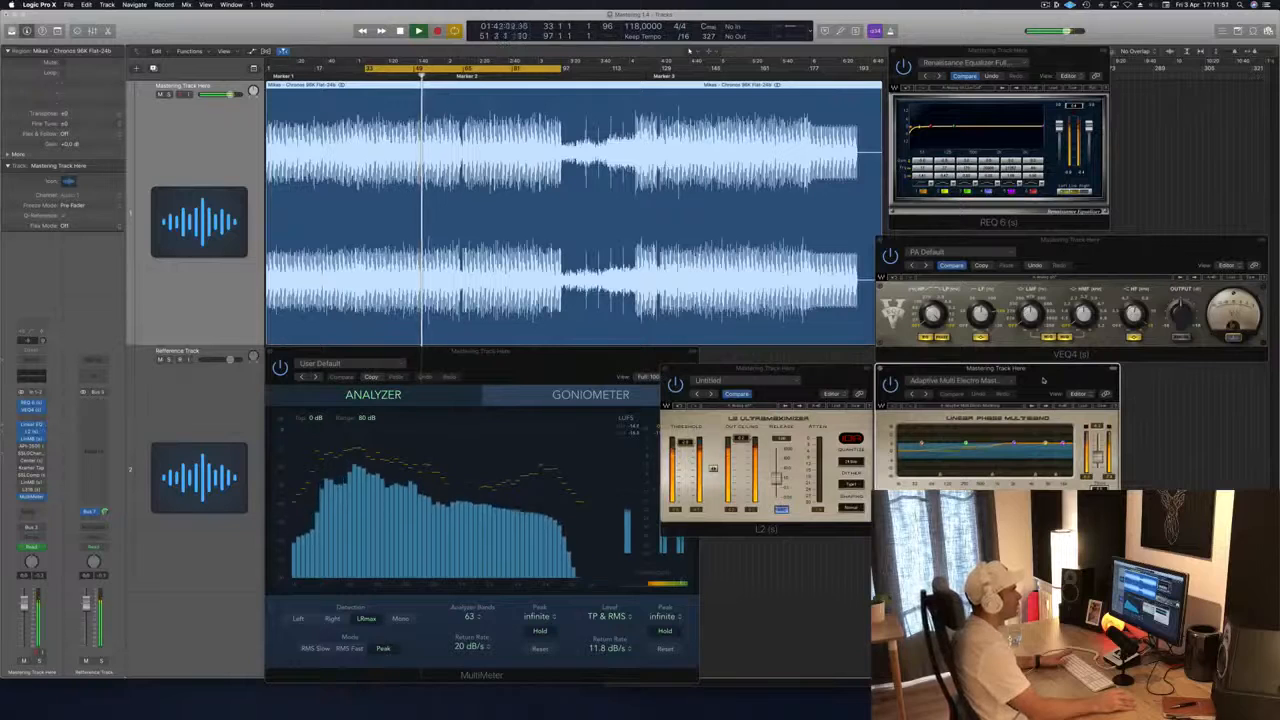
pyautogui.moveTo(1048, 385); pyautogui.dragTo(1046, 376)
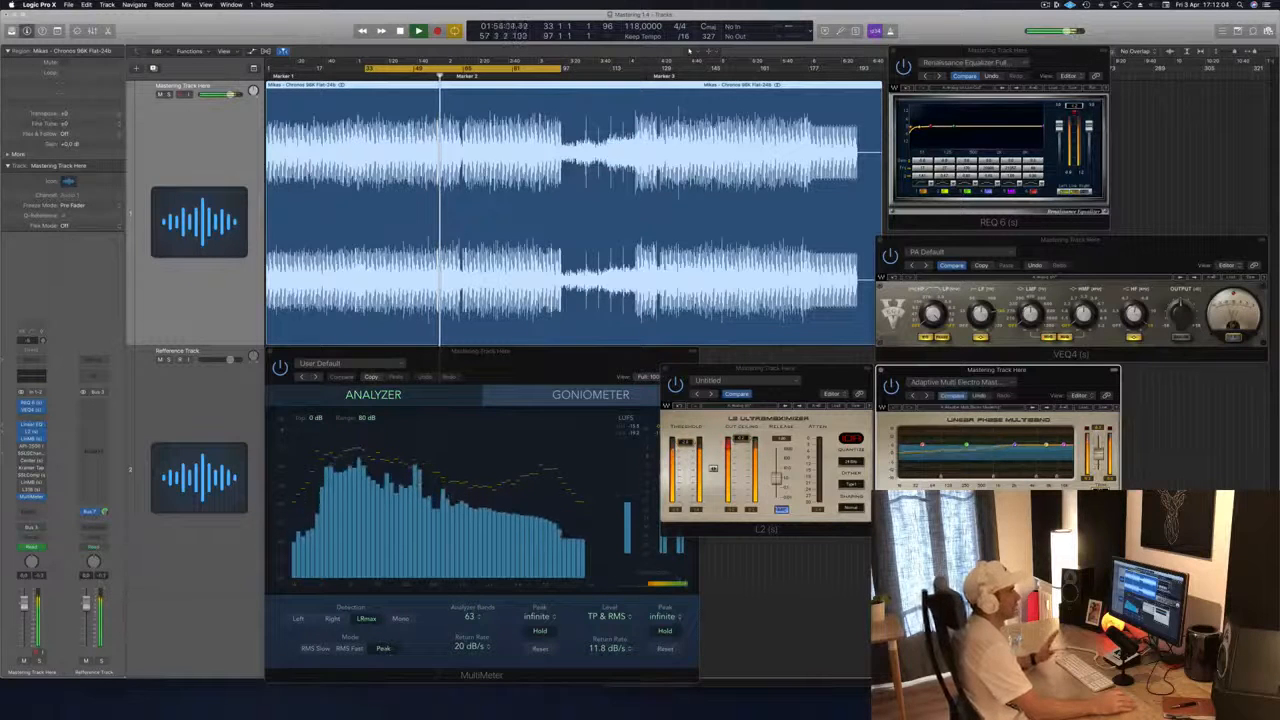
pyautogui.moveTo(1062, 374); pyautogui.dragTo(1066, 378)
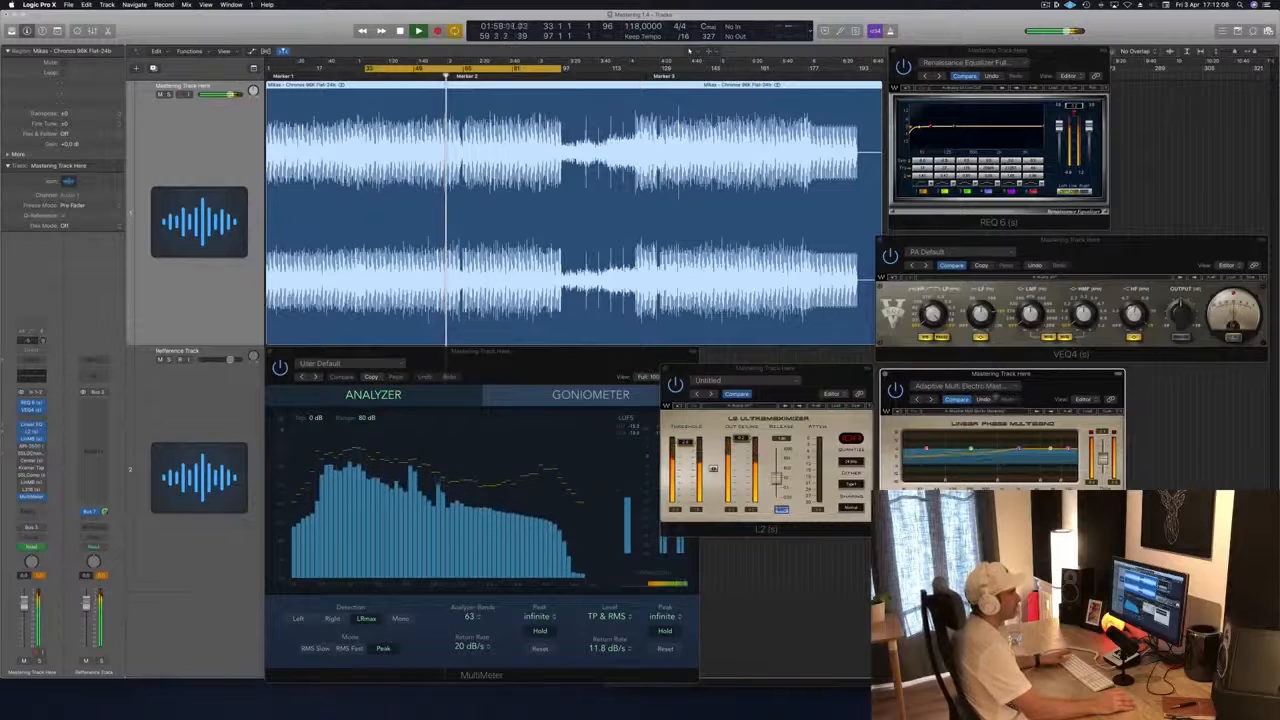
pyautogui.moveTo(1034, 375); pyautogui.dragTo(1034, 373)
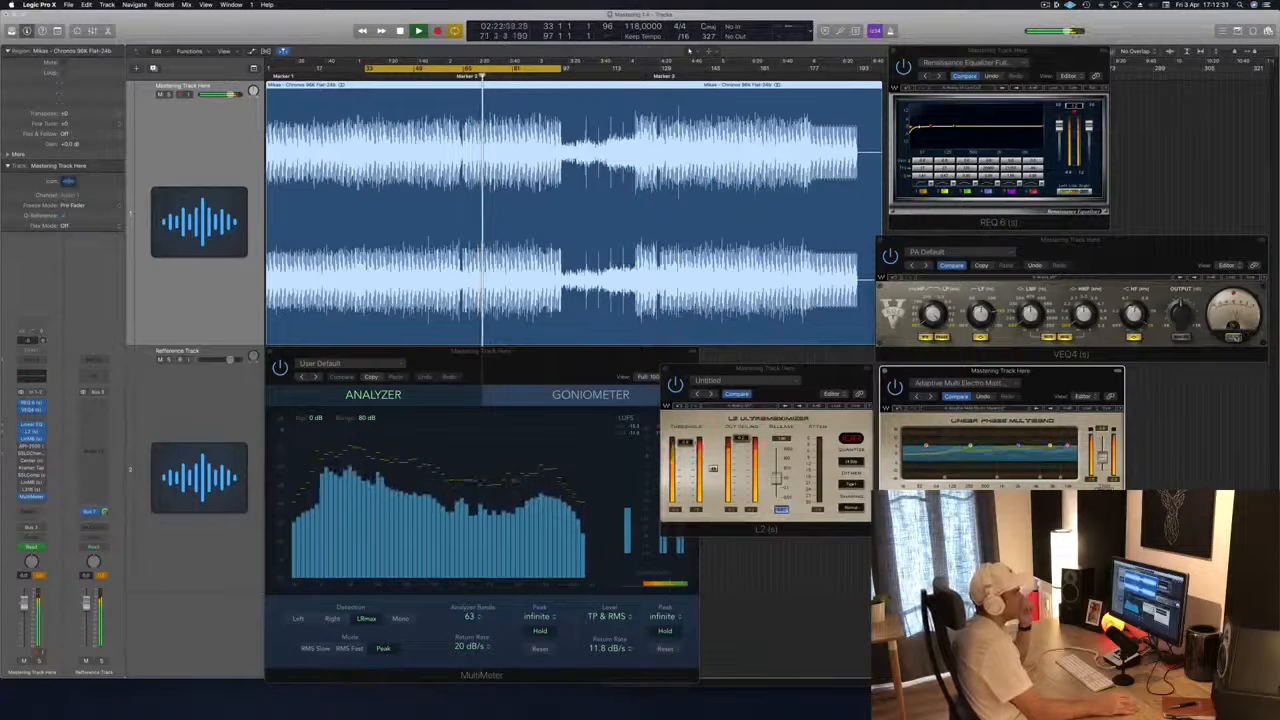
# Reset the REQ 6 clip indicator and restart playback from the cycle start at bar 33.
pyautogui.click(1075, 106)
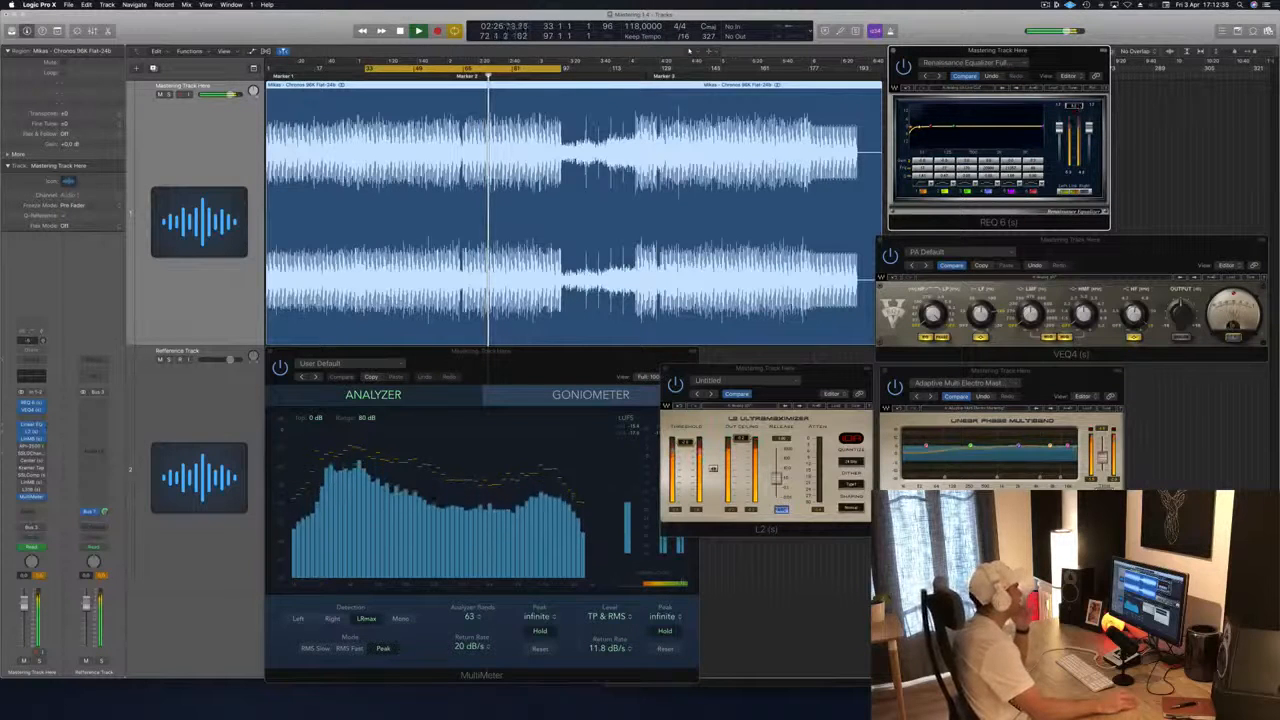
pyautogui.click(454, 76)
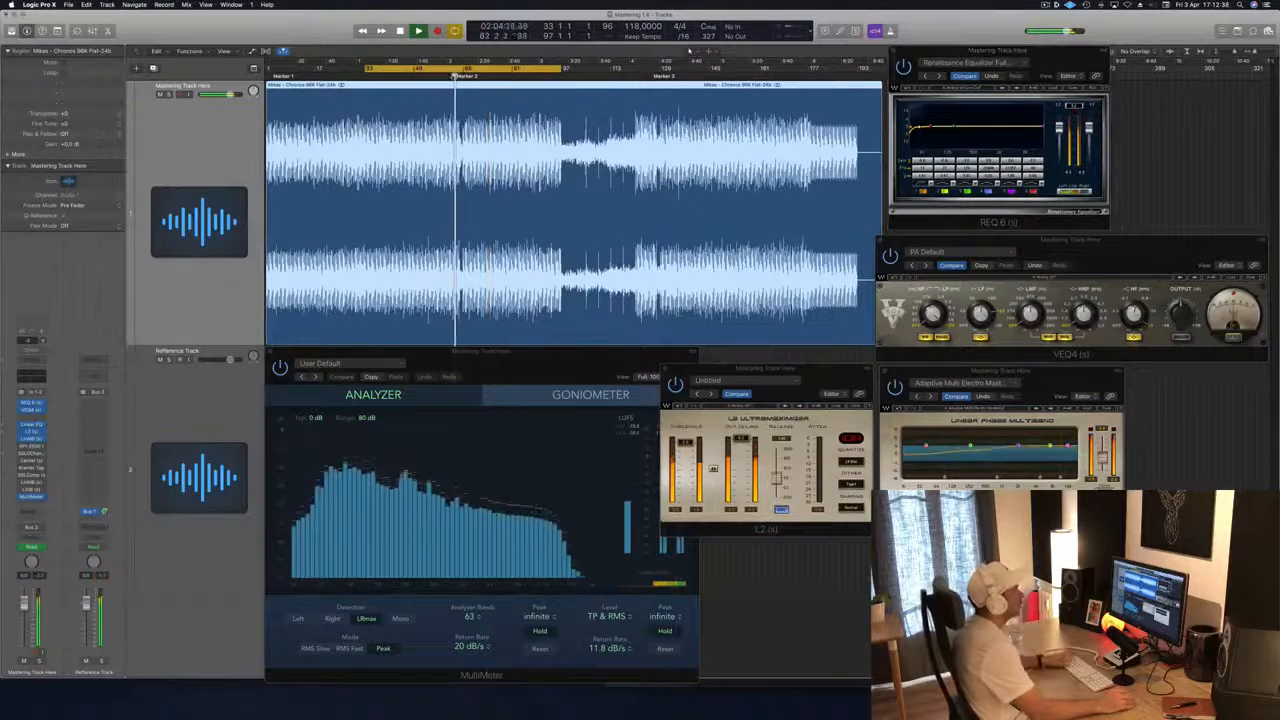
pyautogui.press('space')
pyautogui.press('space')
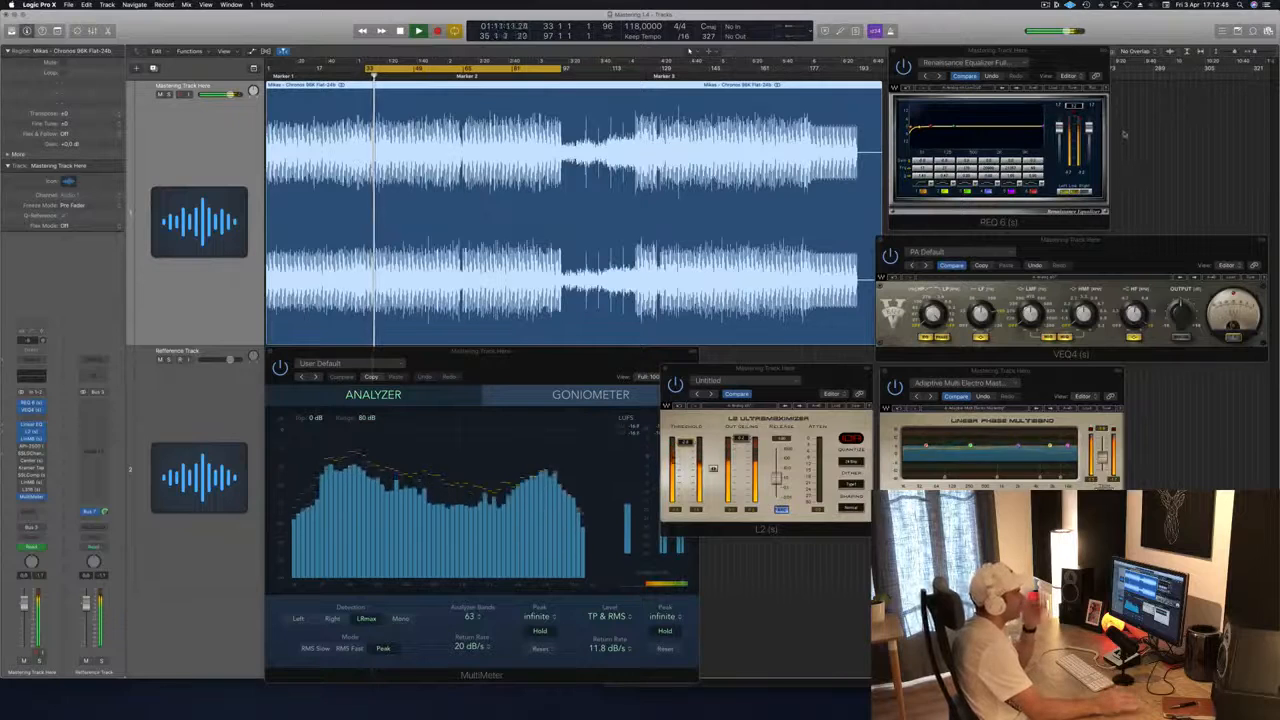
pyautogui.click(1061, 273)
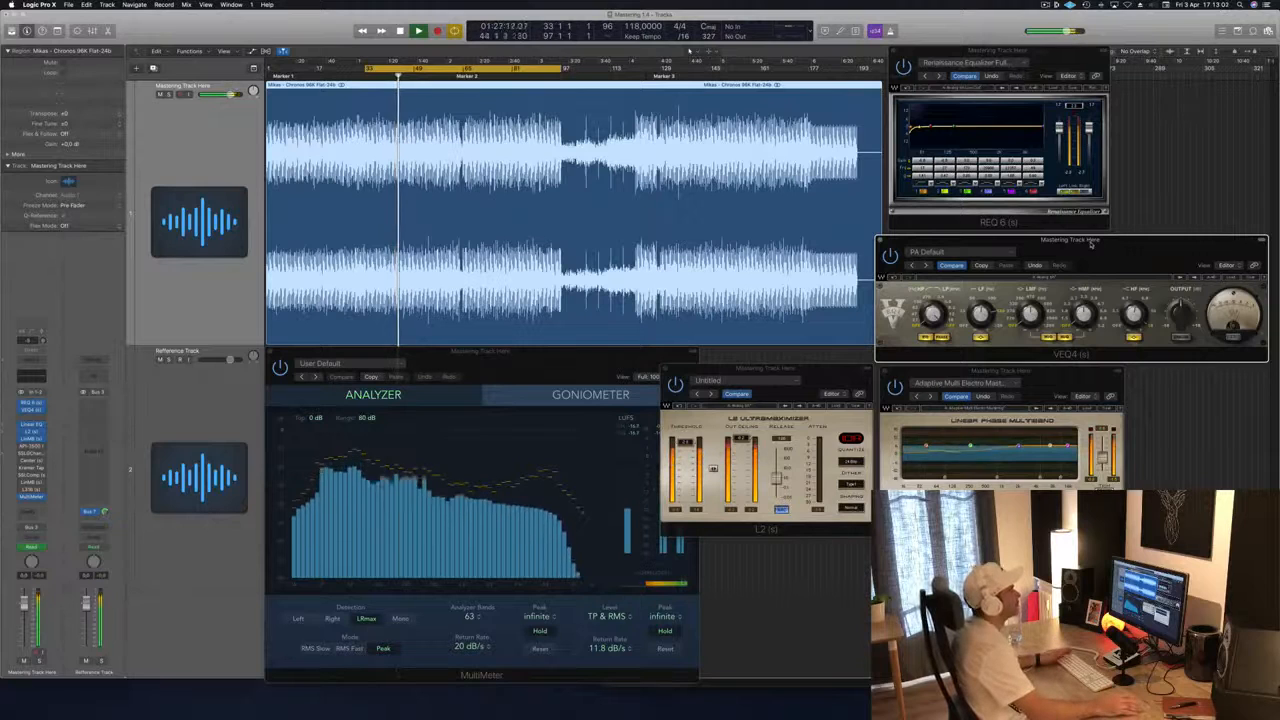
pyautogui.click(32, 437)
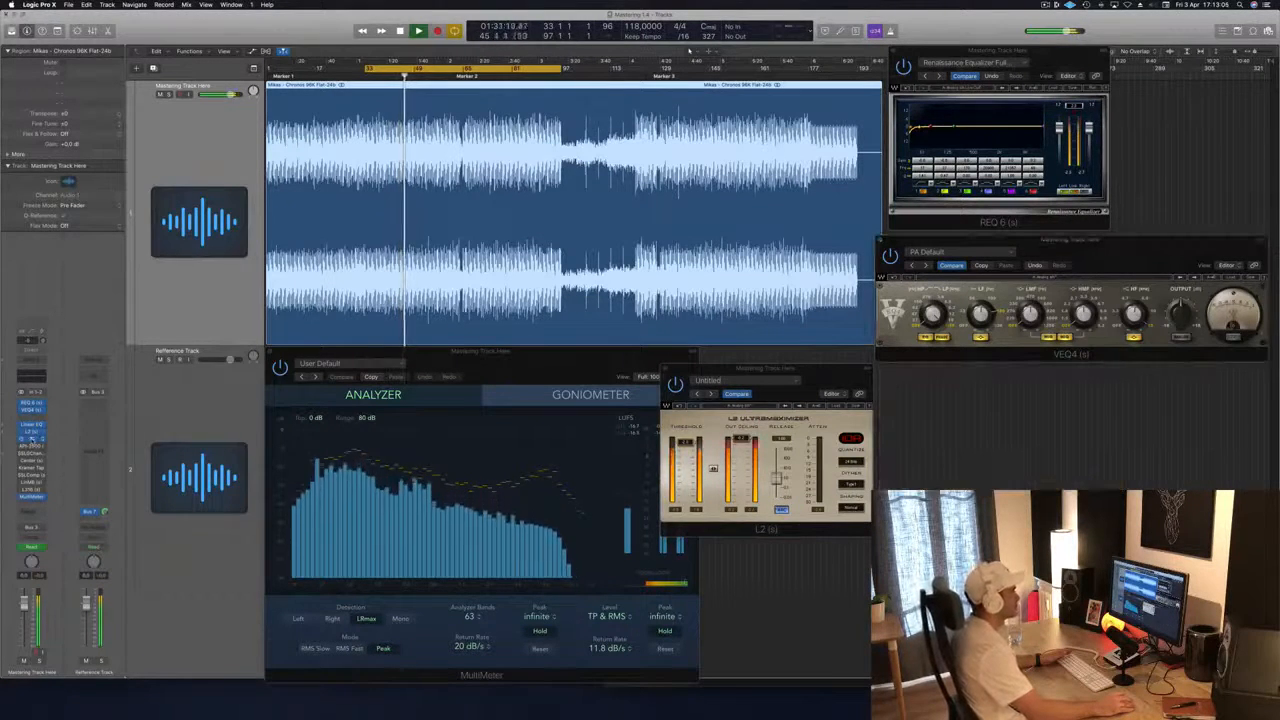
pyautogui.click(32, 437)
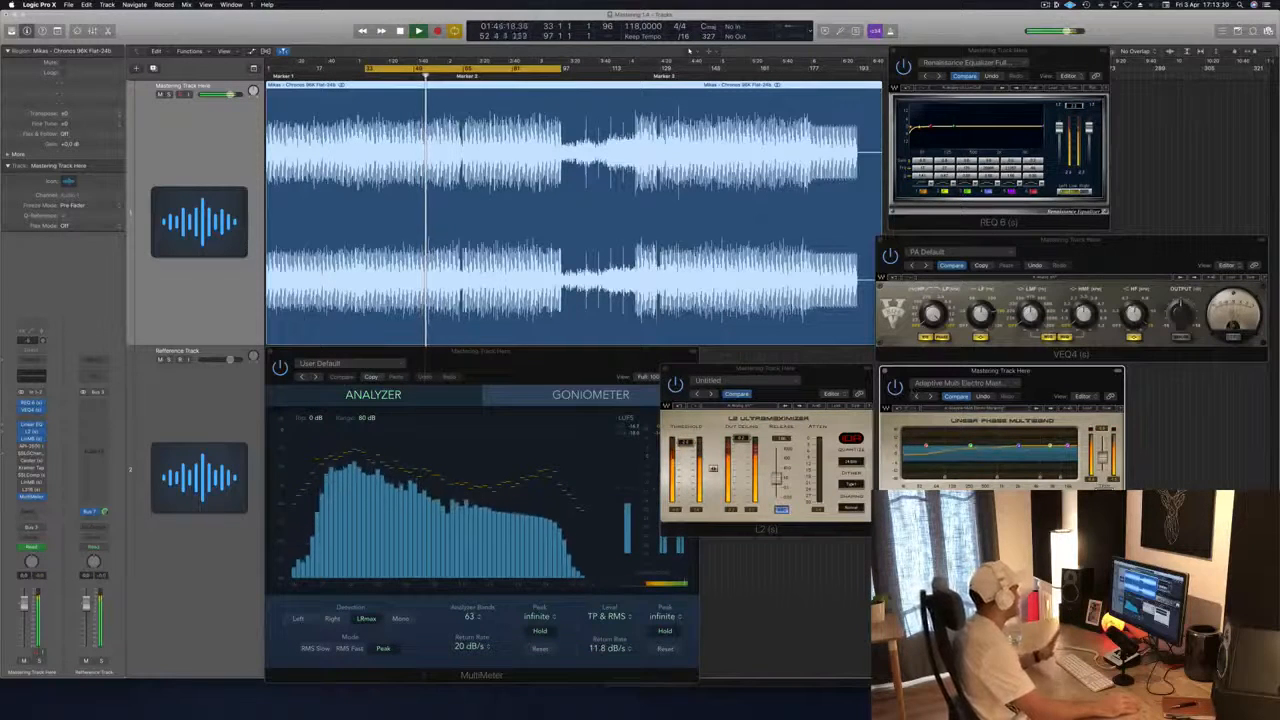
# Open the API-2500 compressor, activate it, and place its window over the Linear Phase Multiband below VEQ4.
pyautogui.click(30, 446)
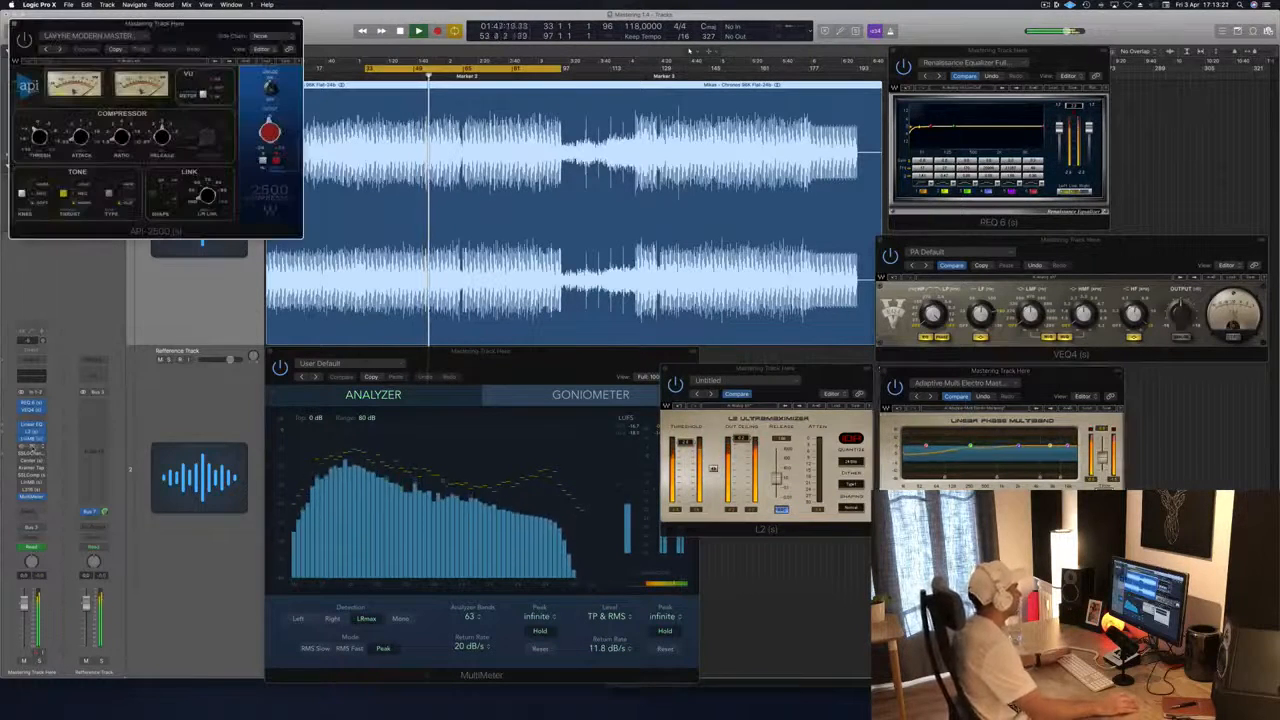
pyautogui.moveTo(200, 24); pyautogui.dragTo(899, 463)
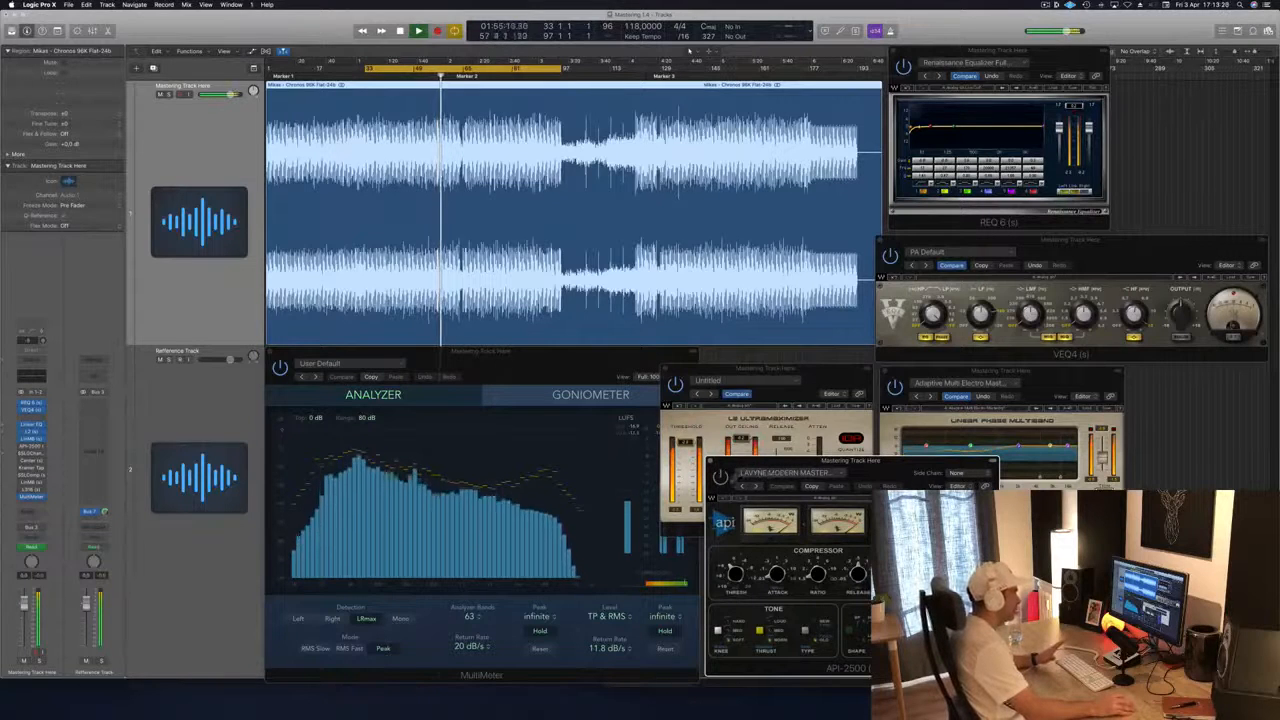
pyautogui.moveTo(892, 469); pyautogui.dragTo(898, 462)
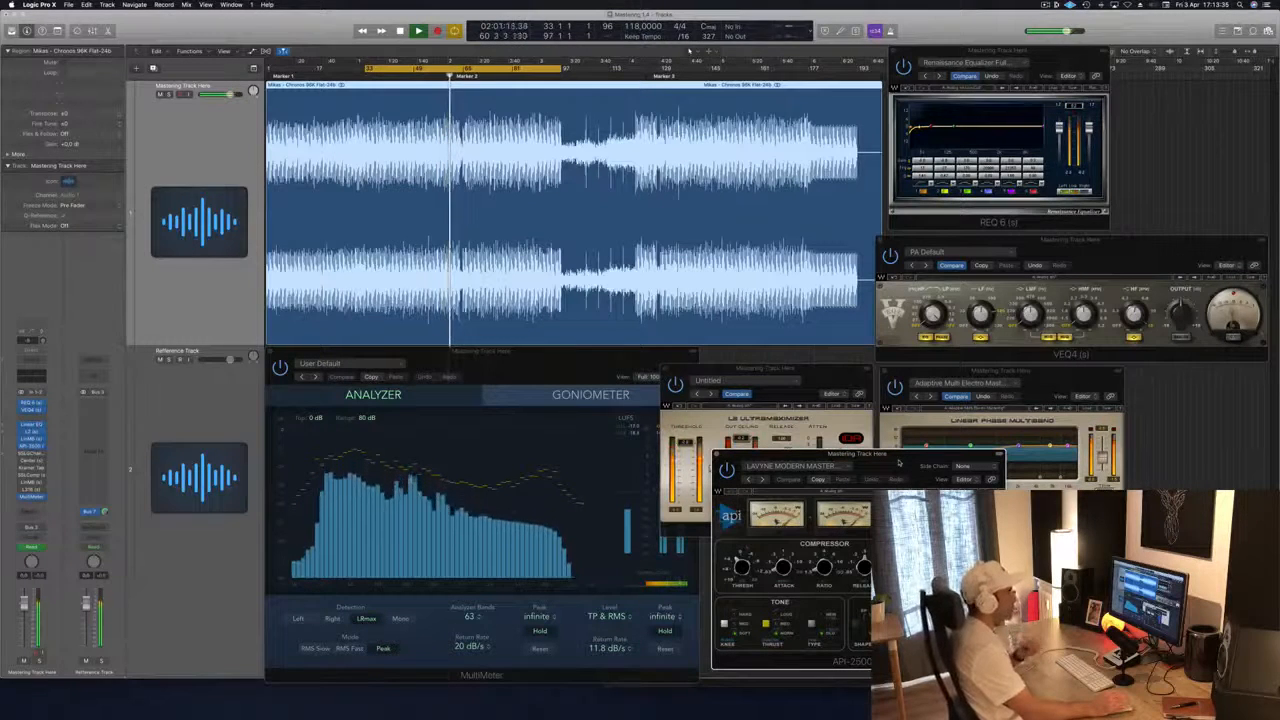
pyautogui.moveTo(901, 461); pyautogui.dragTo(901, 462)
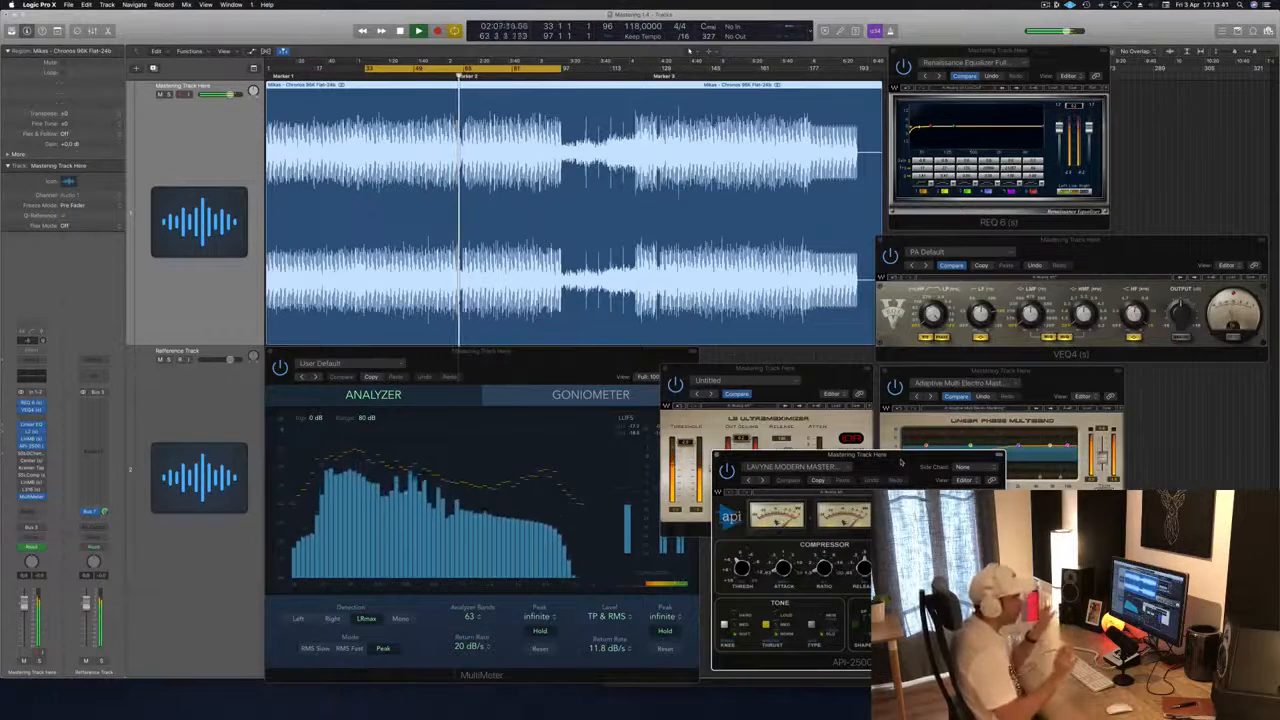
pyautogui.moveTo(901, 461); pyautogui.dragTo(1108, 451)
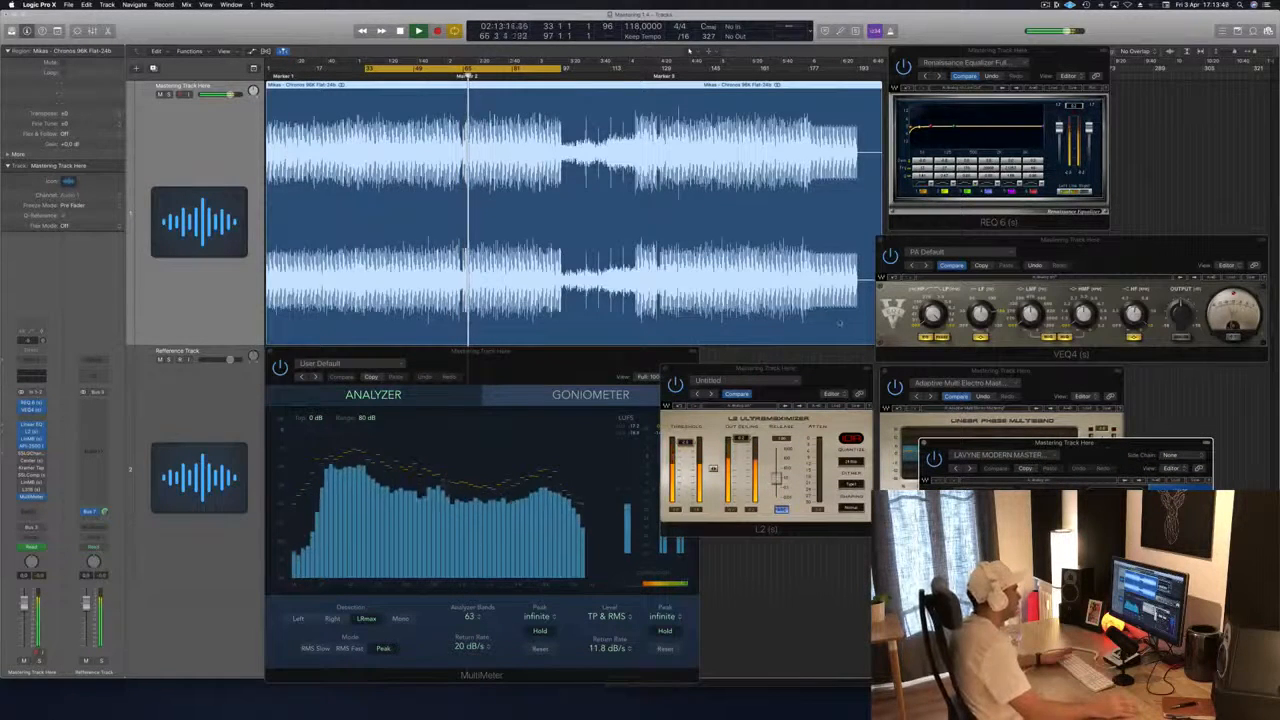
# Bring MultiMeter to the front and adjust the API-2500 compressor against its level meters.
pyautogui.click(609, 362)
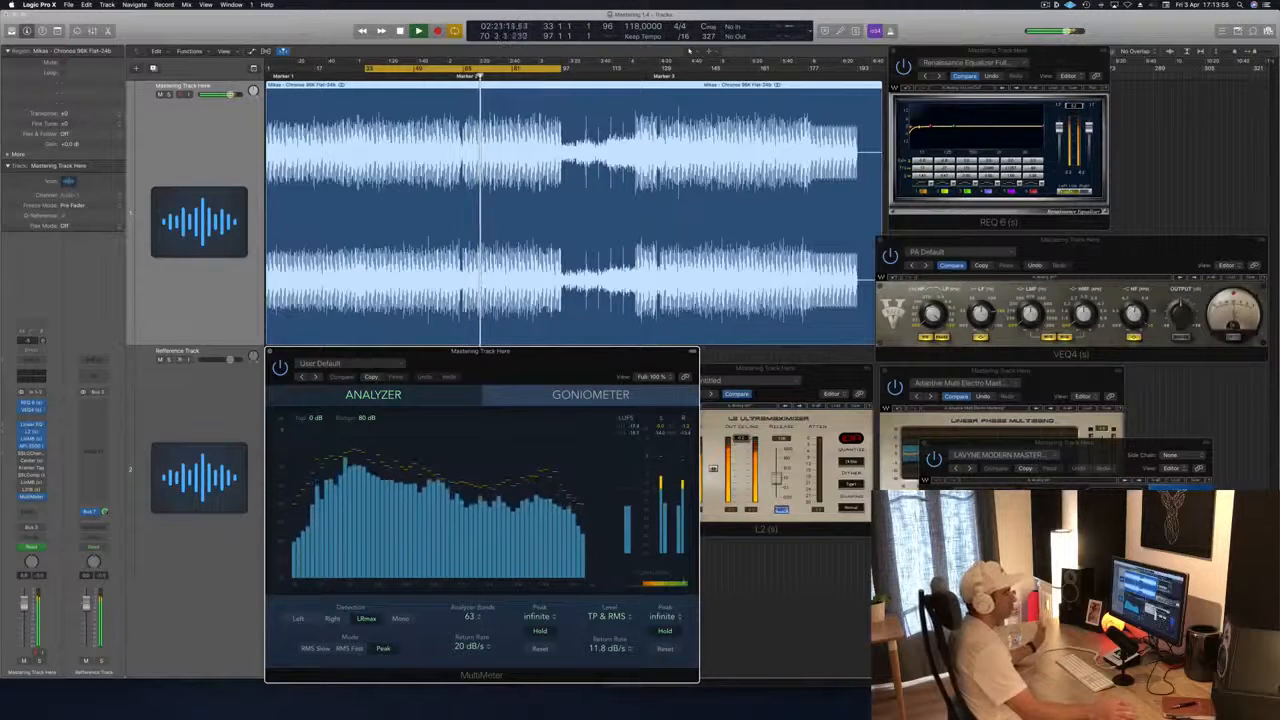
pyautogui.click(1065, 560)
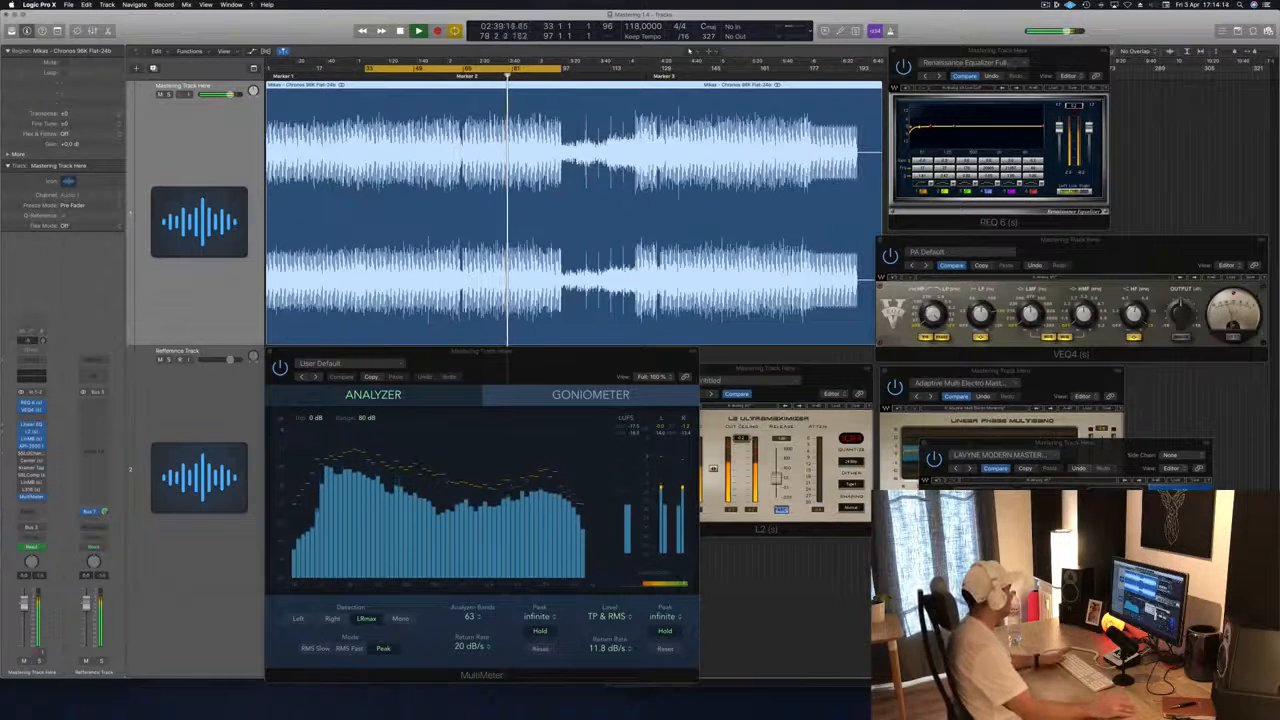
# Open the SSLGChannel strip with the Full Reset preset, place its window over L2, and activate it.
pyautogui.click(34, 455)
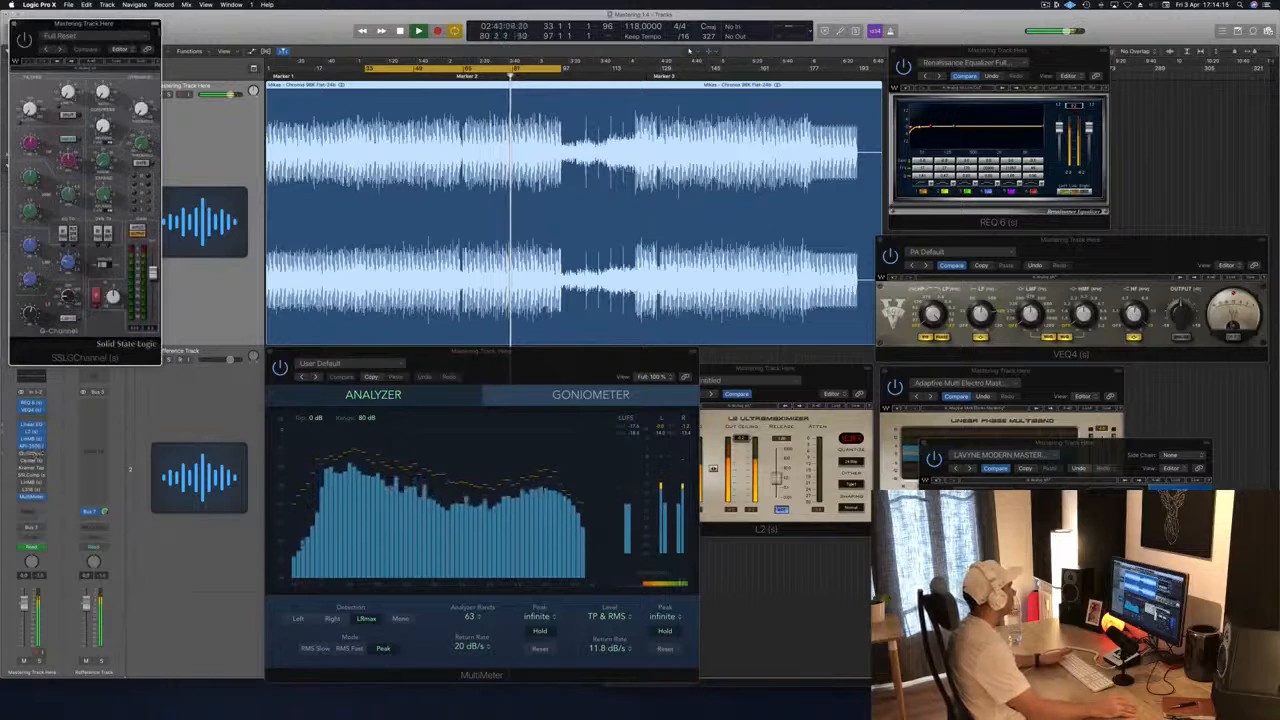
pyautogui.click(86, 35)
pyautogui.click(90, 25)
pyautogui.moveTo(90, 24); pyautogui.dragTo(934, 247)
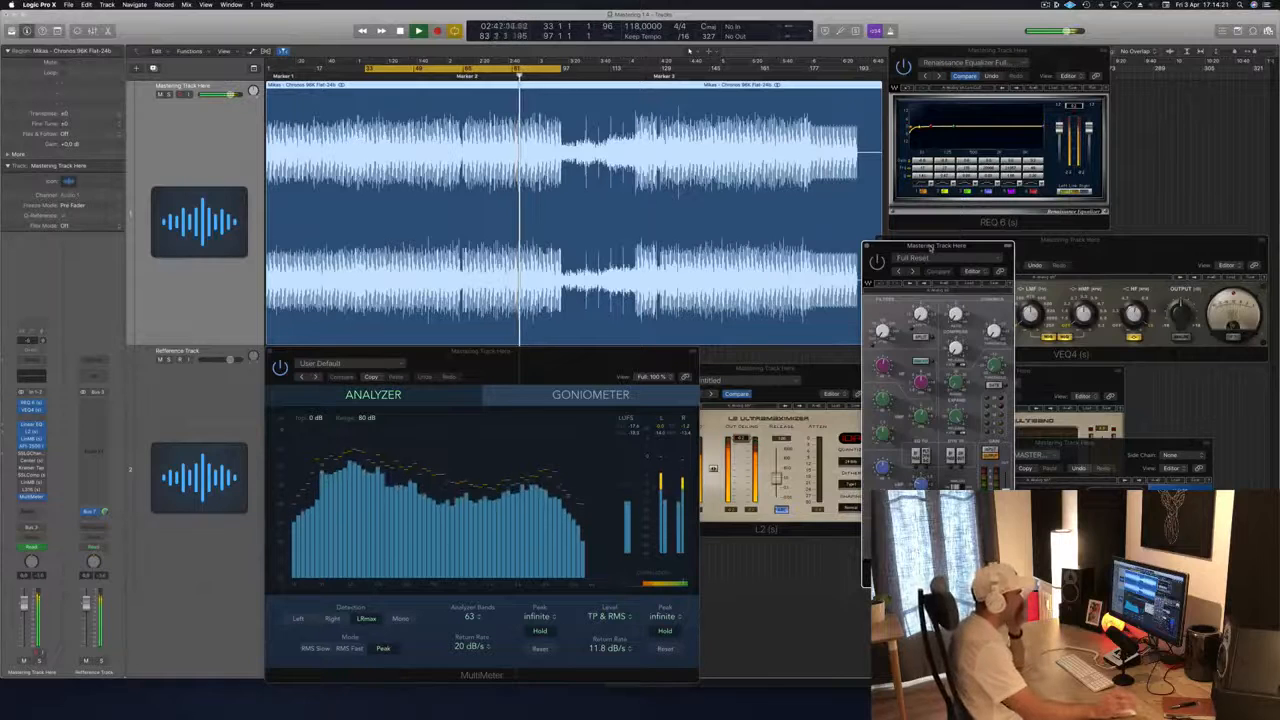
pyautogui.moveTo(932, 245); pyautogui.dragTo(805, 263)
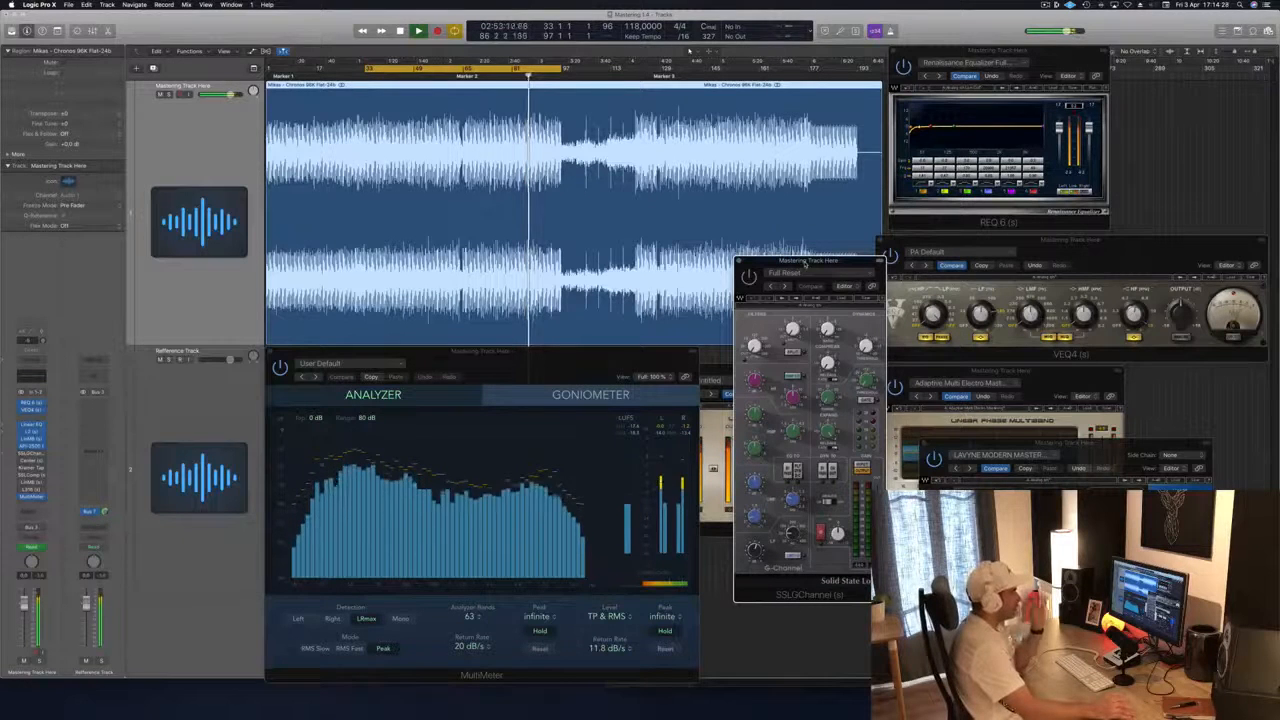
pyautogui.moveTo(766, 262); pyautogui.dragTo(741, 258)
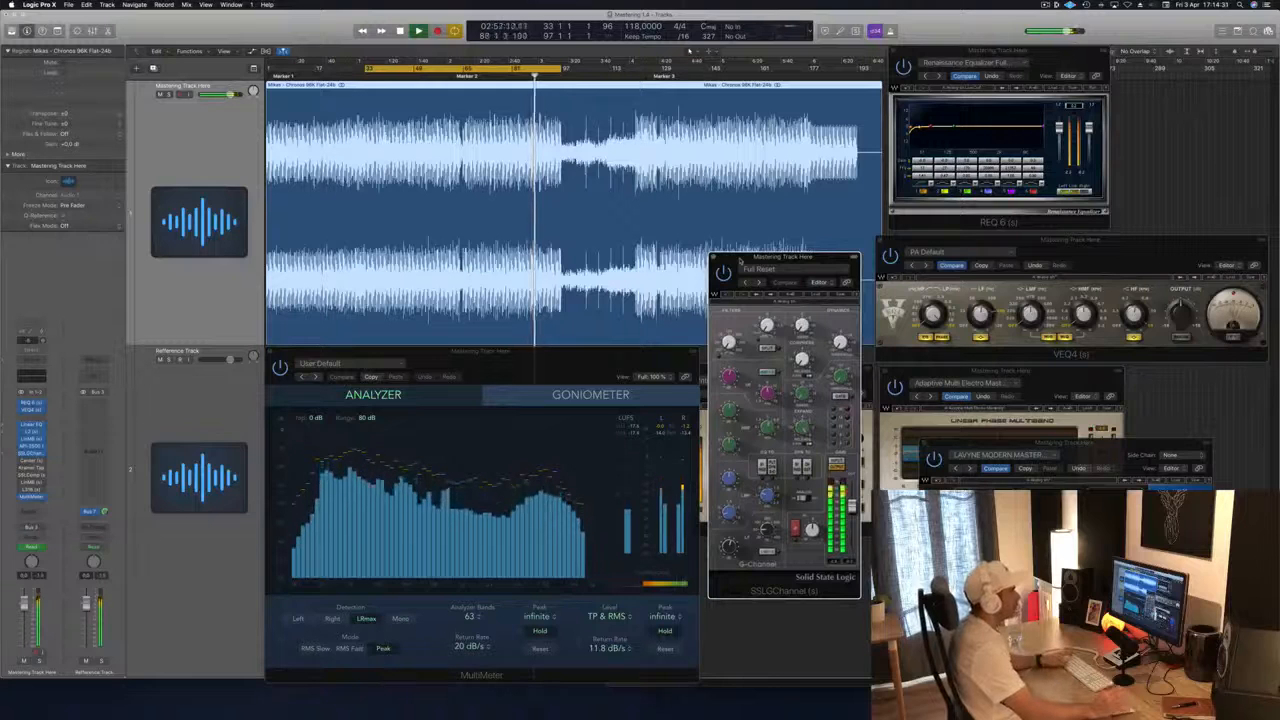
# Replay the cycle from bar 33, toggle the SSLGChannel's input/output metering, and place its window between MultiMeter and VEQ4.
pyautogui.press('space')
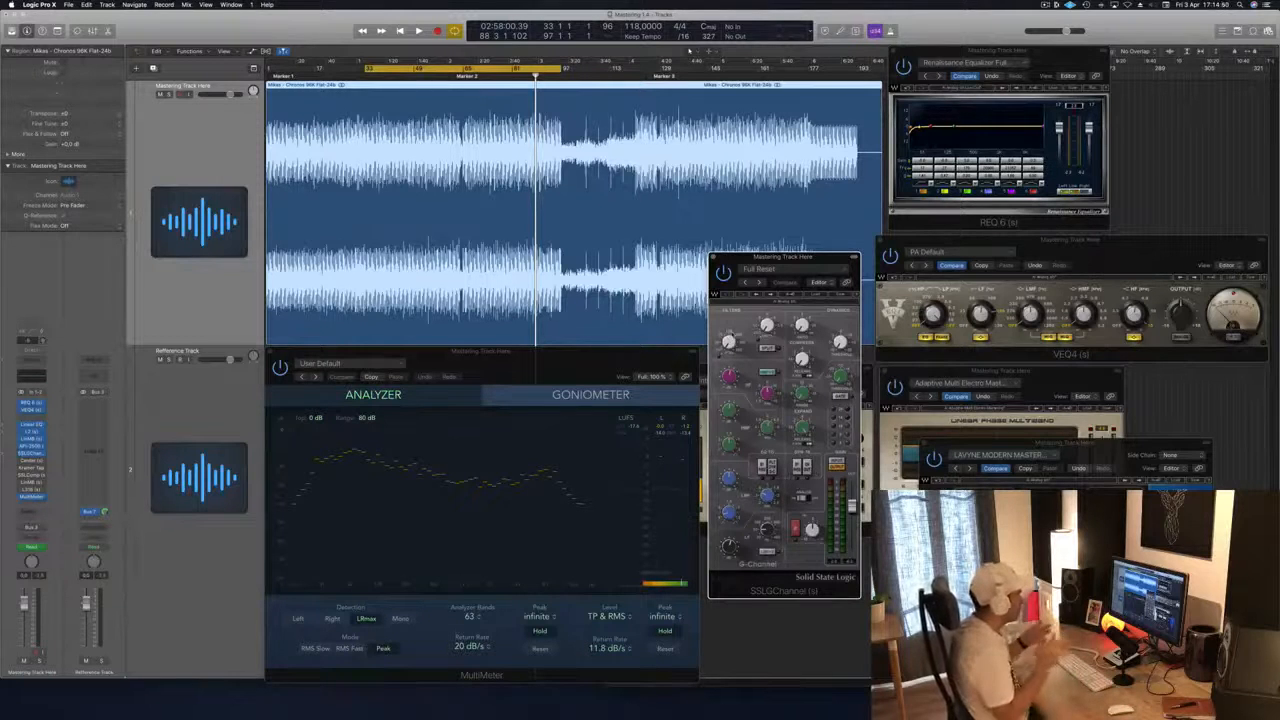
pyautogui.press('space')
pyautogui.moveTo(779, 259); pyautogui.dragTo(724, 157)
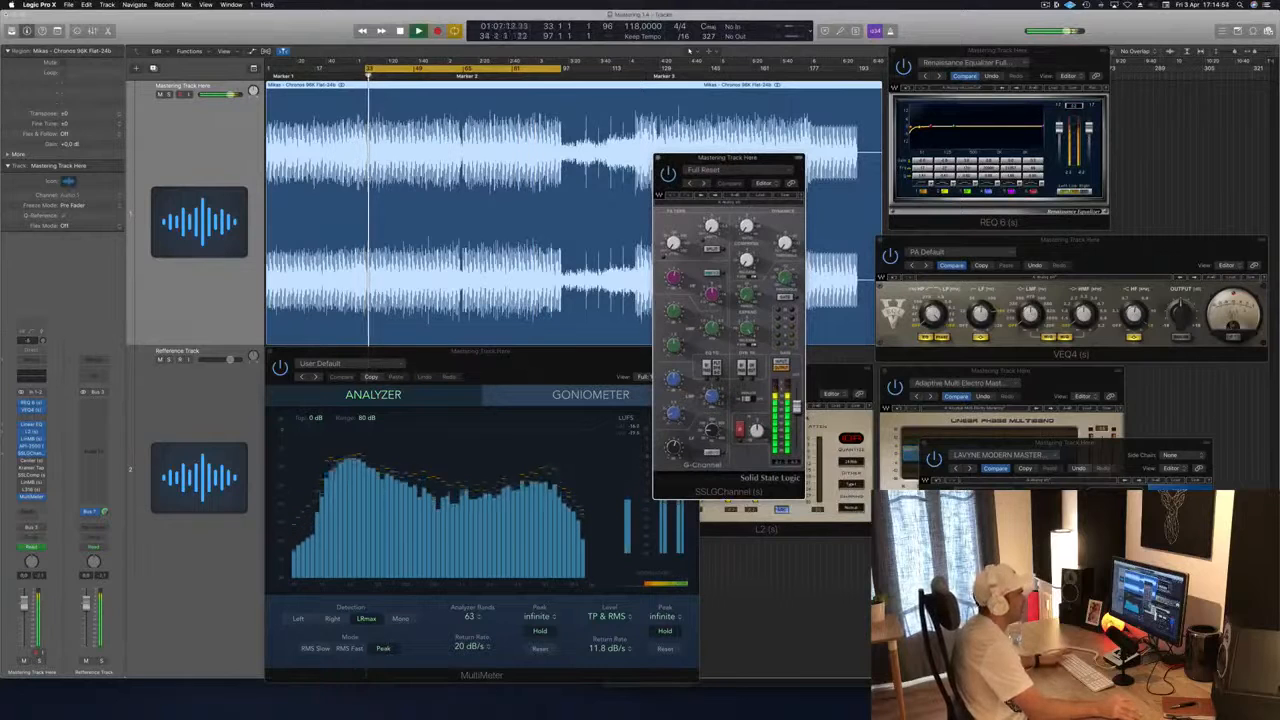
pyautogui.click(1040, 241)
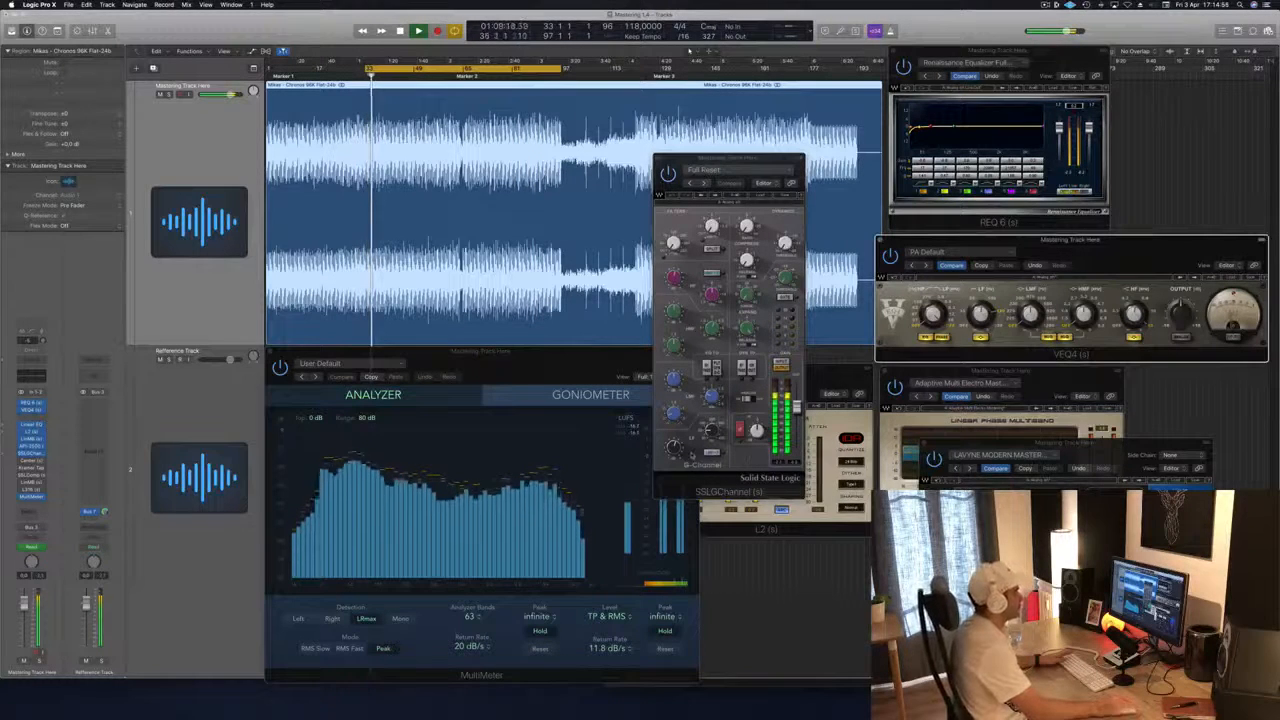
pyautogui.click(781, 362)
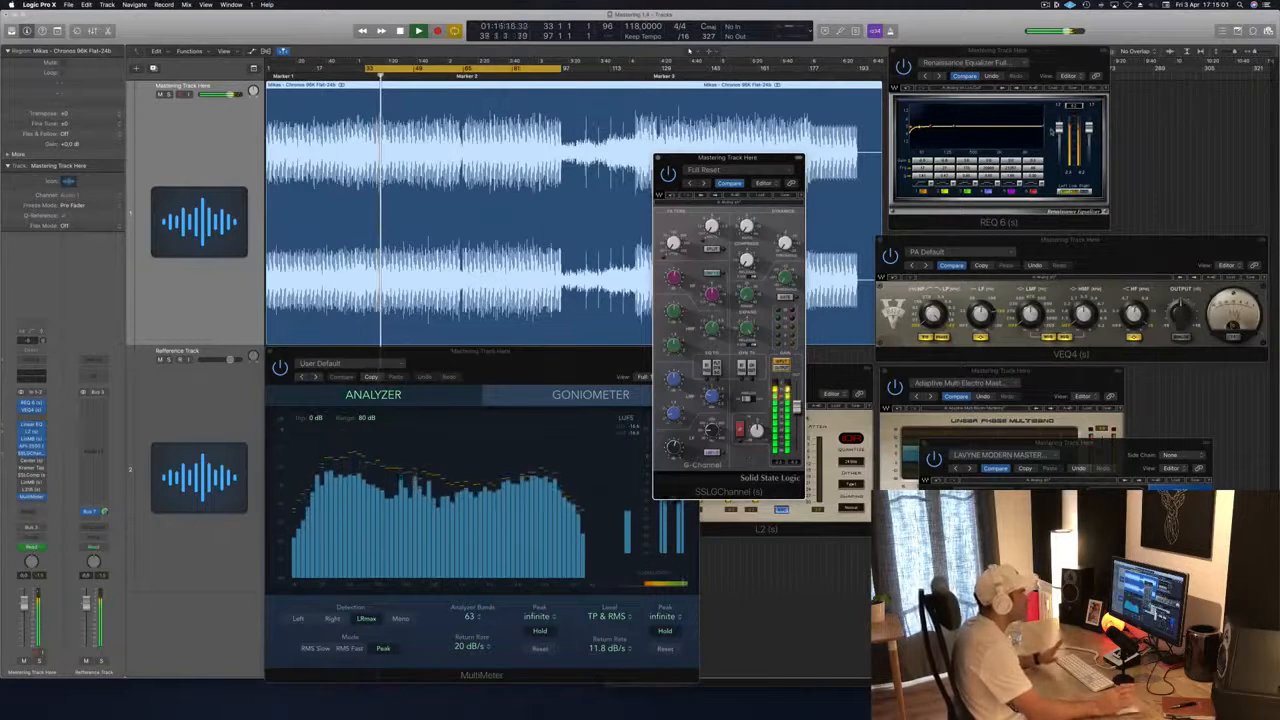
pyautogui.moveTo(771, 163); pyautogui.dragTo(823, 170)
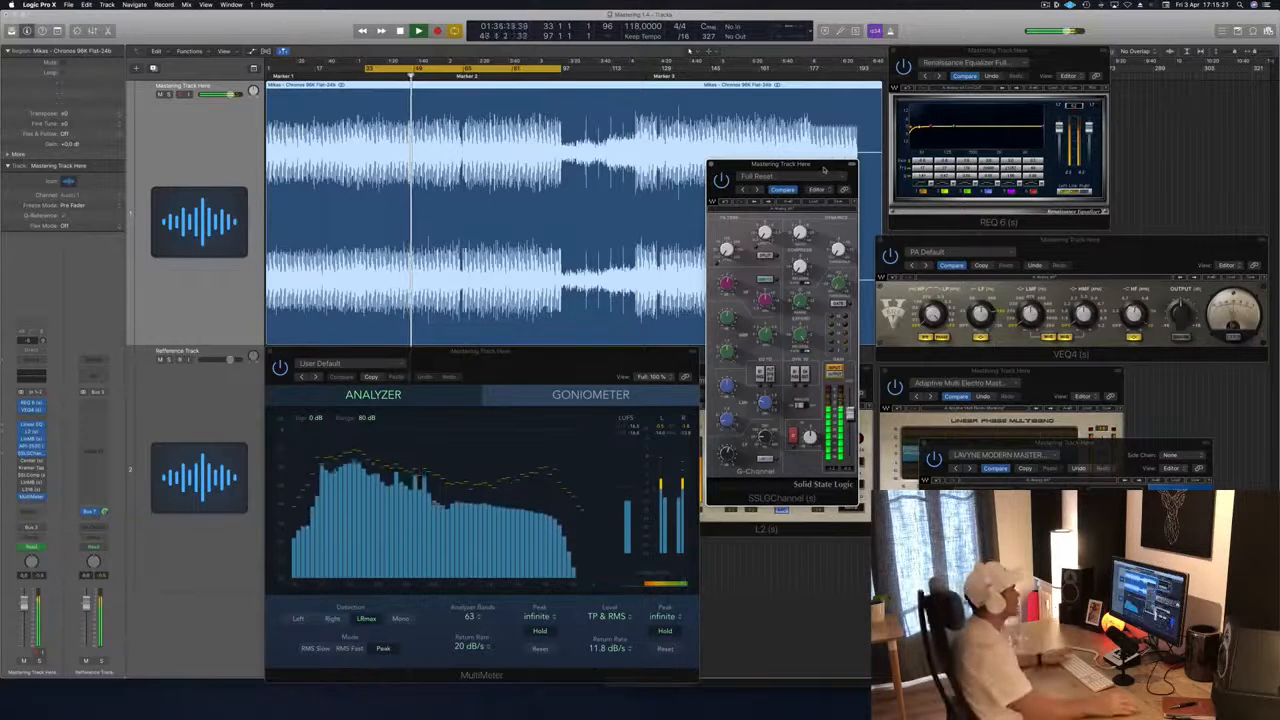
pyautogui.moveTo(813, 164); pyautogui.dragTo(820, 166)
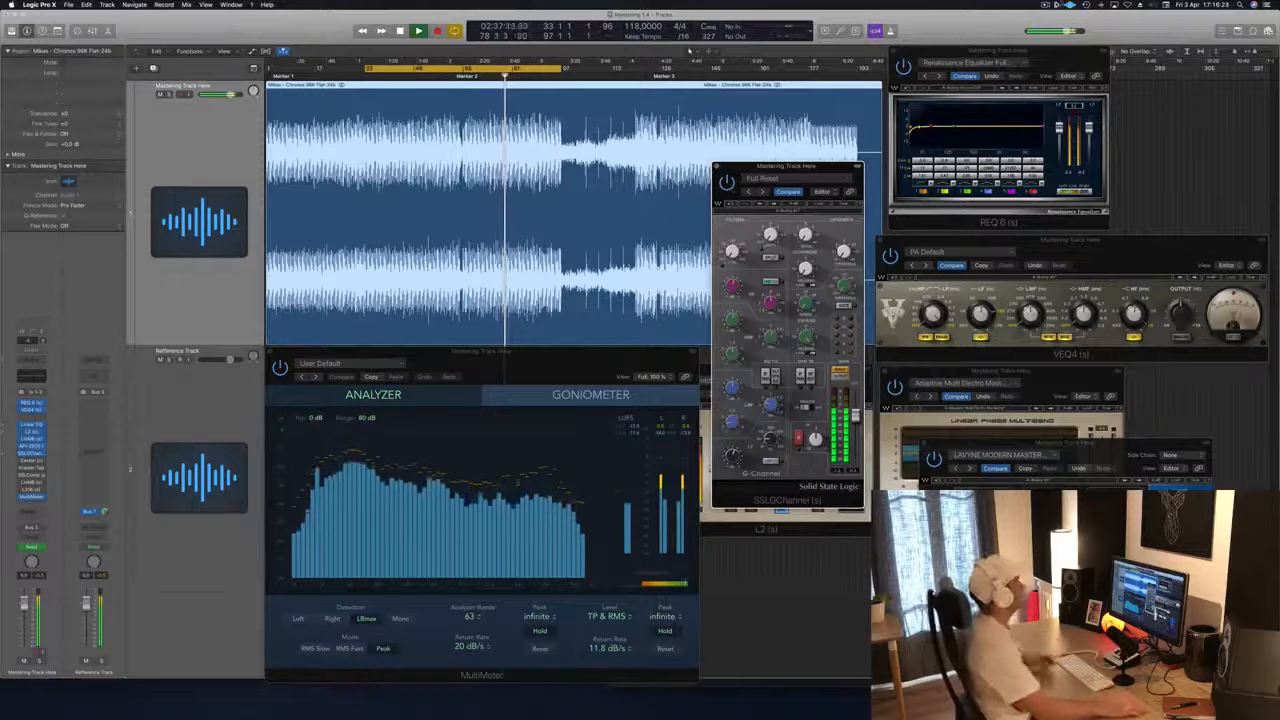
# Bring MultiMeter, the Linear Phase Multiband and VEQ4 forward in turn to check their levels during playback.
pyautogui.click(538, 353)
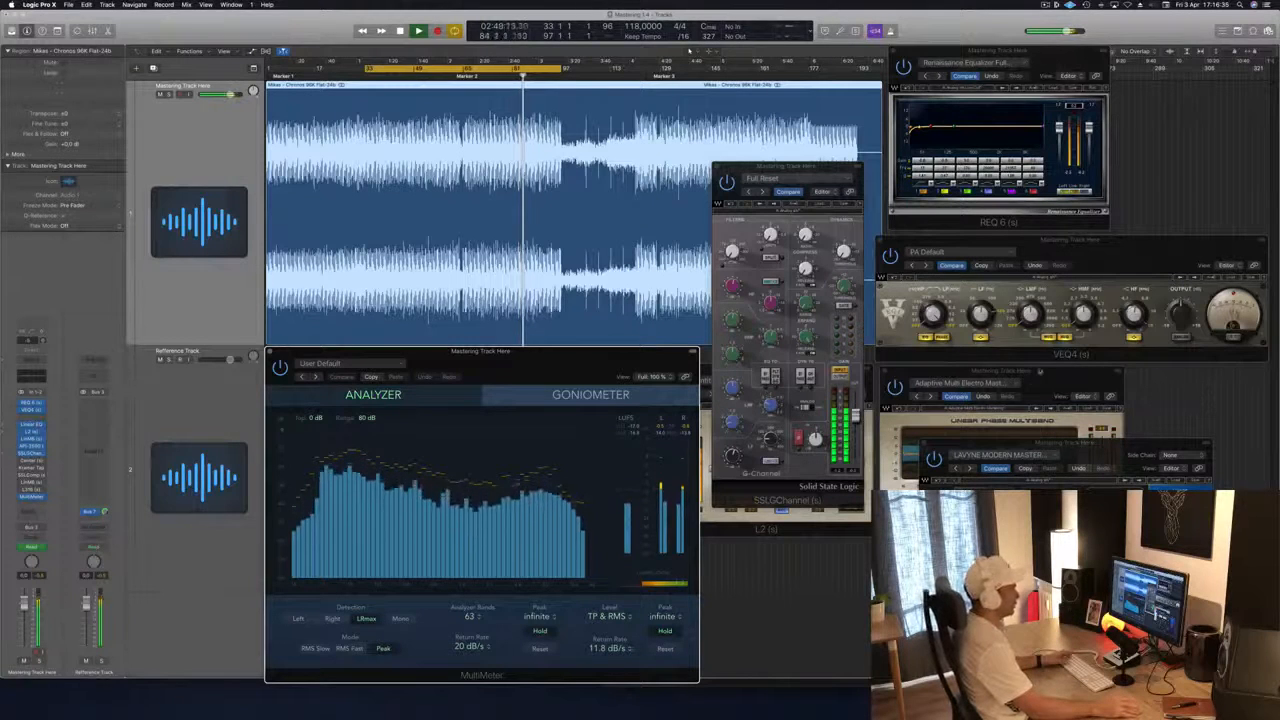
pyautogui.click(1045, 376)
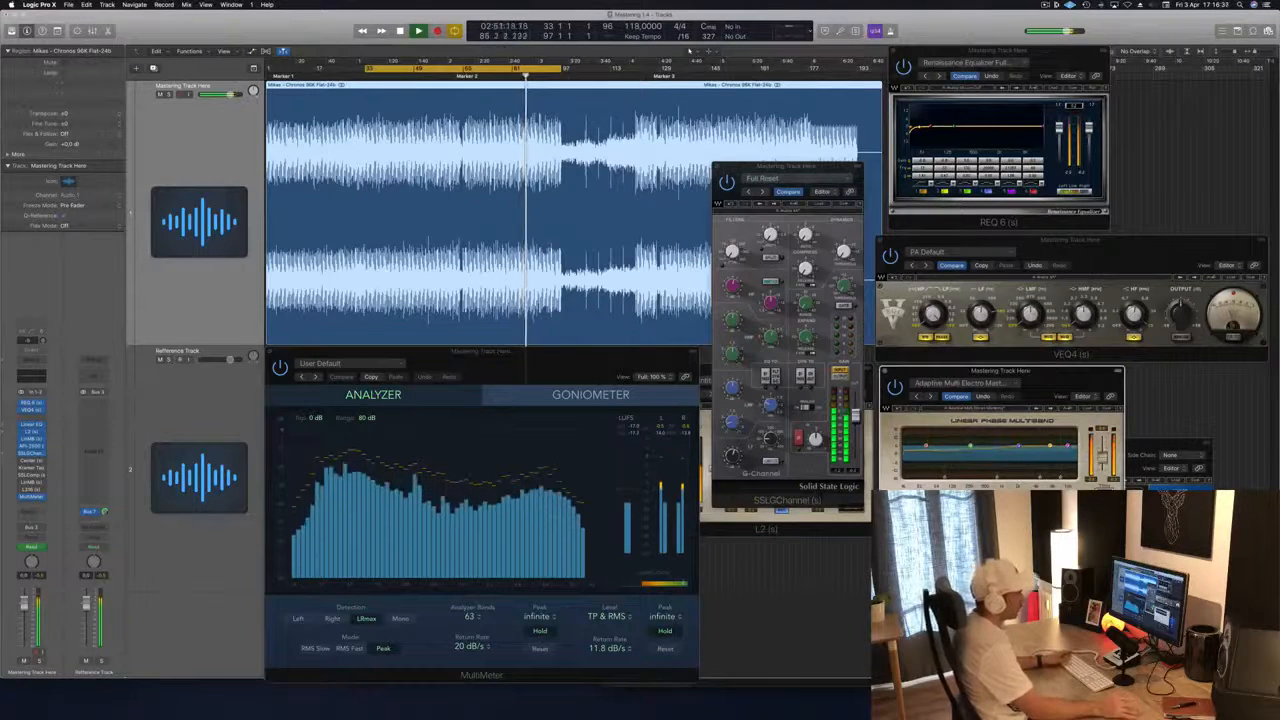
pyautogui.click(1200, 248)
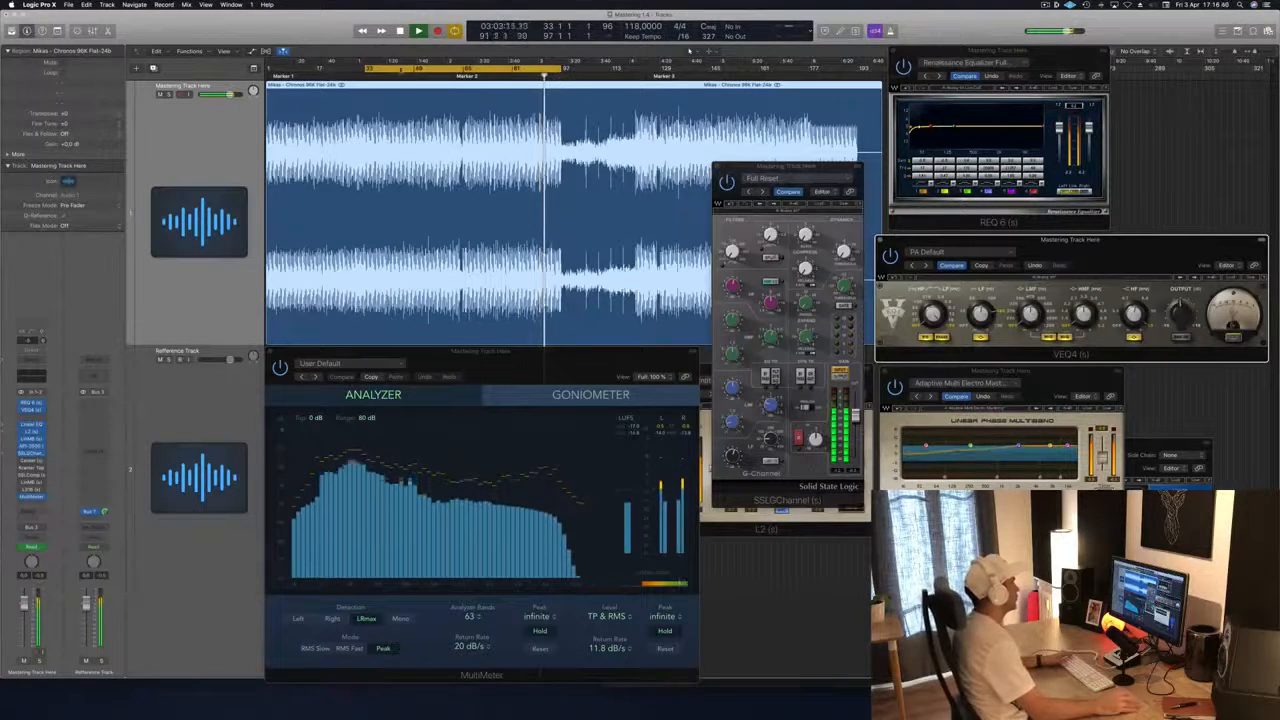
# Move the cycle range to start at bar 65, restart playback from there, and extend its end to bar 145.
pyautogui.moveTo(381, 70); pyautogui.dragTo(484, 71)
pyautogui.press('space')
pyautogui.press('space')
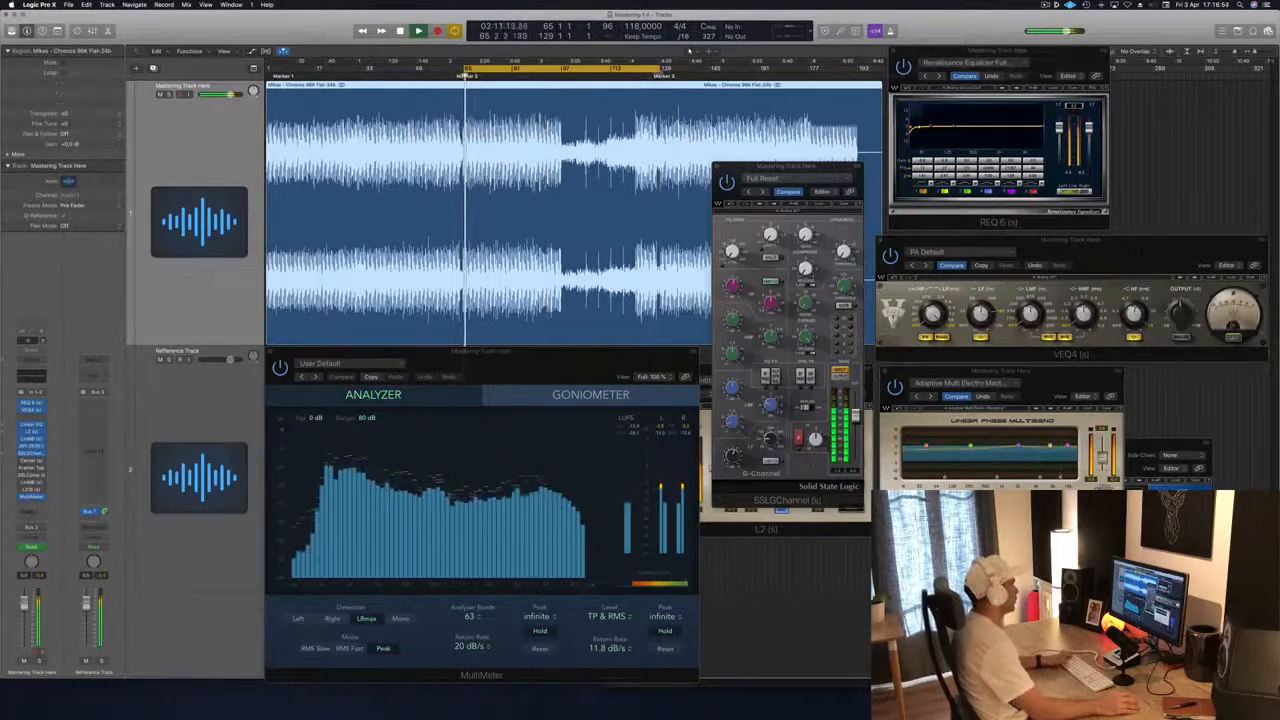
pyautogui.moveTo(660, 71); pyautogui.dragTo(712, 76)
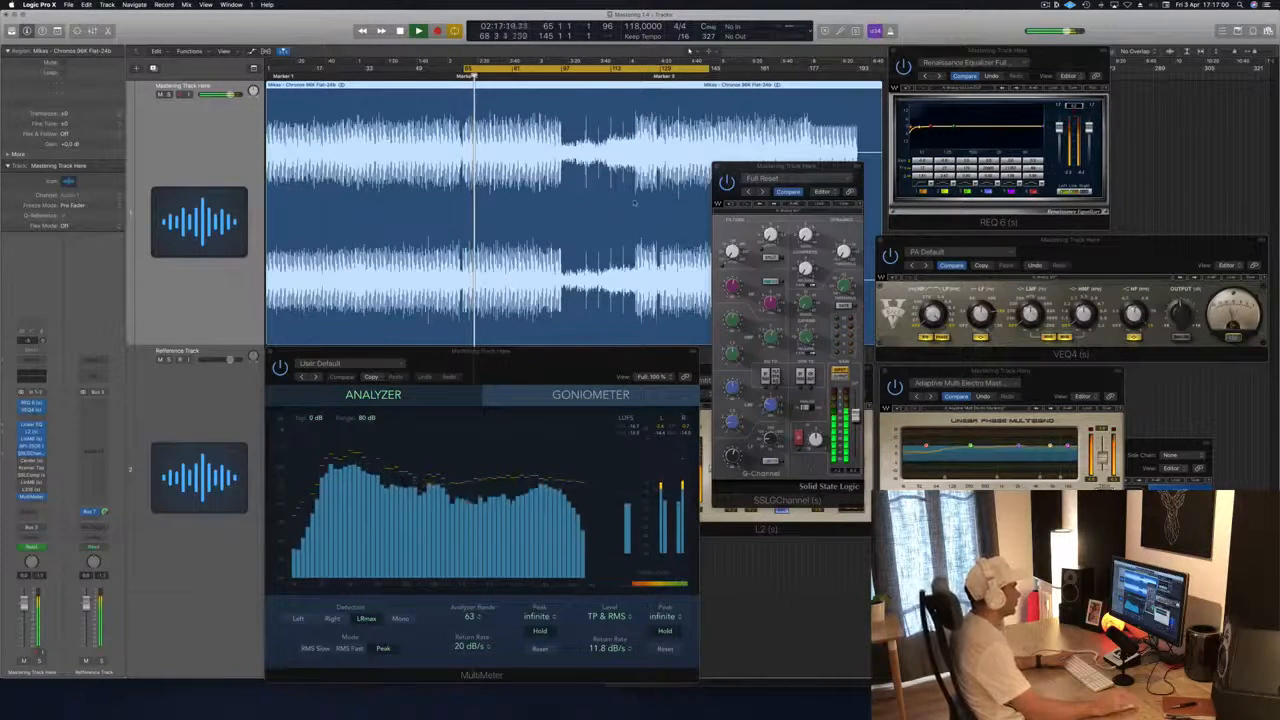
# Open the Center plug-in, place its window over the SSLGChannel beside VEQ4, and activate it.
pyautogui.click(31, 461)
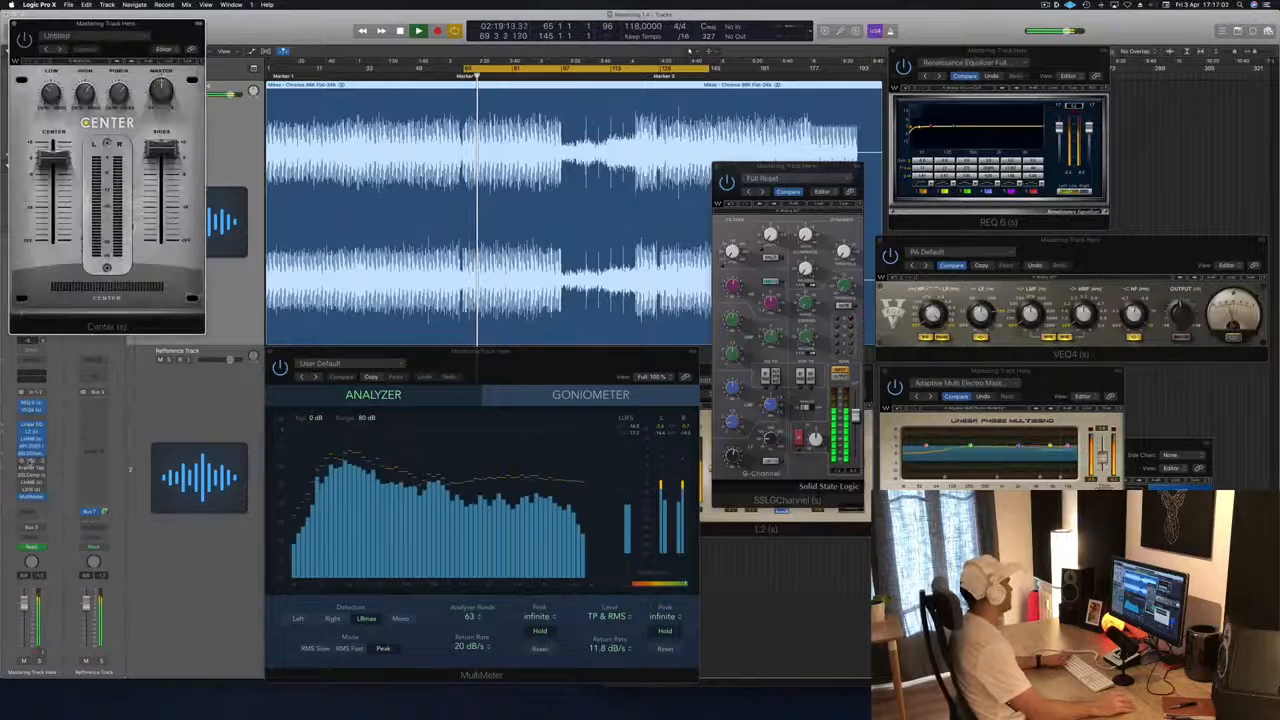
pyautogui.moveTo(108, 27); pyautogui.dragTo(858, 240)
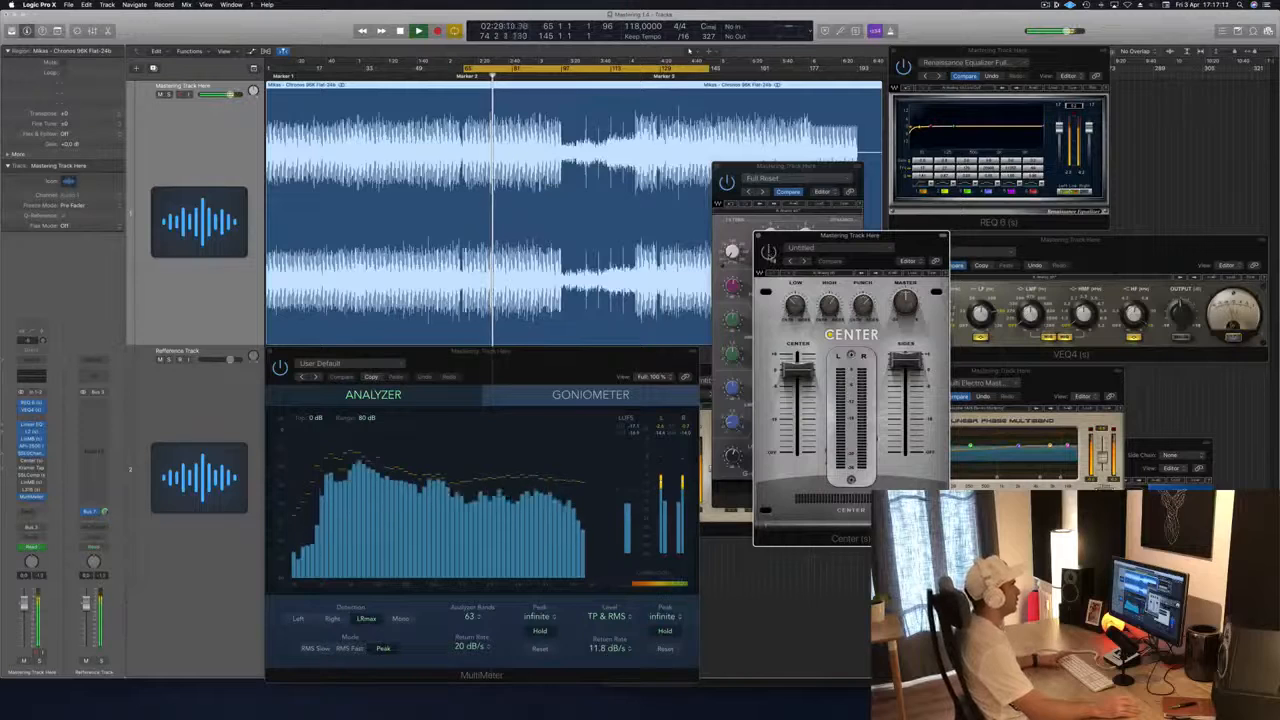
pyautogui.moveTo(898, 243); pyautogui.dragTo(851, 209)
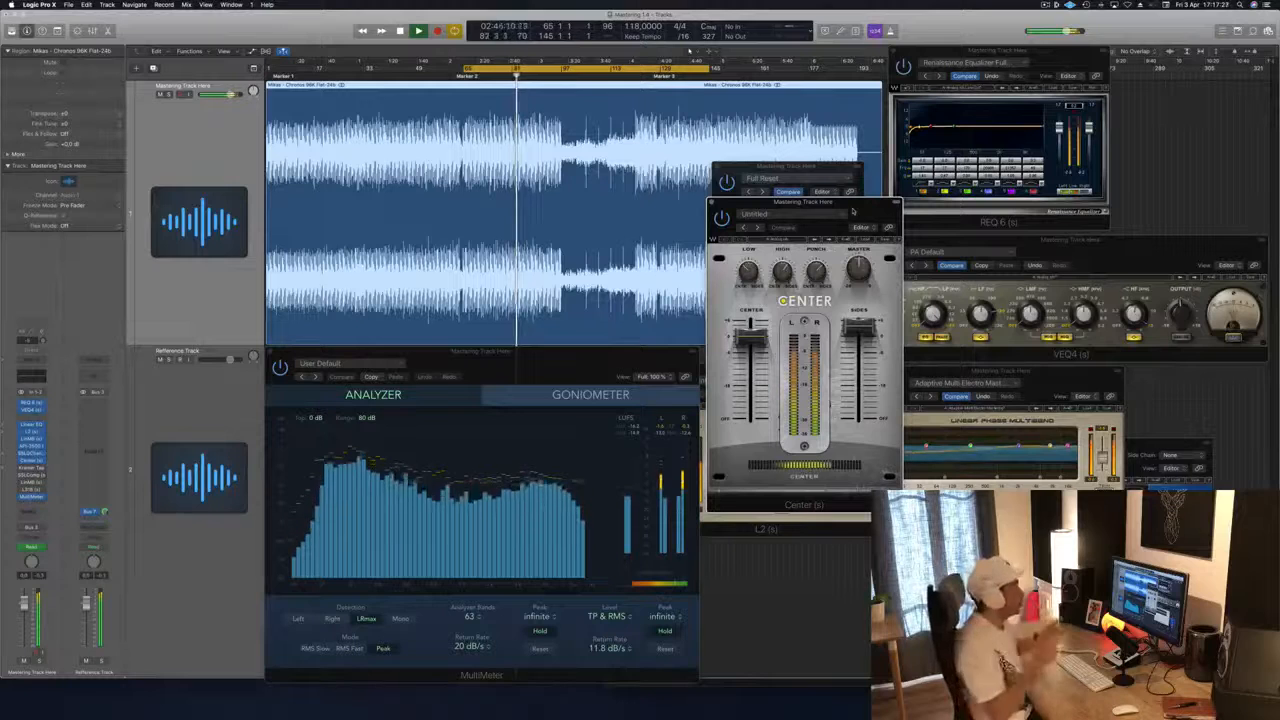
# Move the Center window lower over the SSLGChannel, close it, and reposition the SSLGChannel window beside MultiMeter.
pyautogui.moveTo(853, 211); pyautogui.dragTo(850, 279)
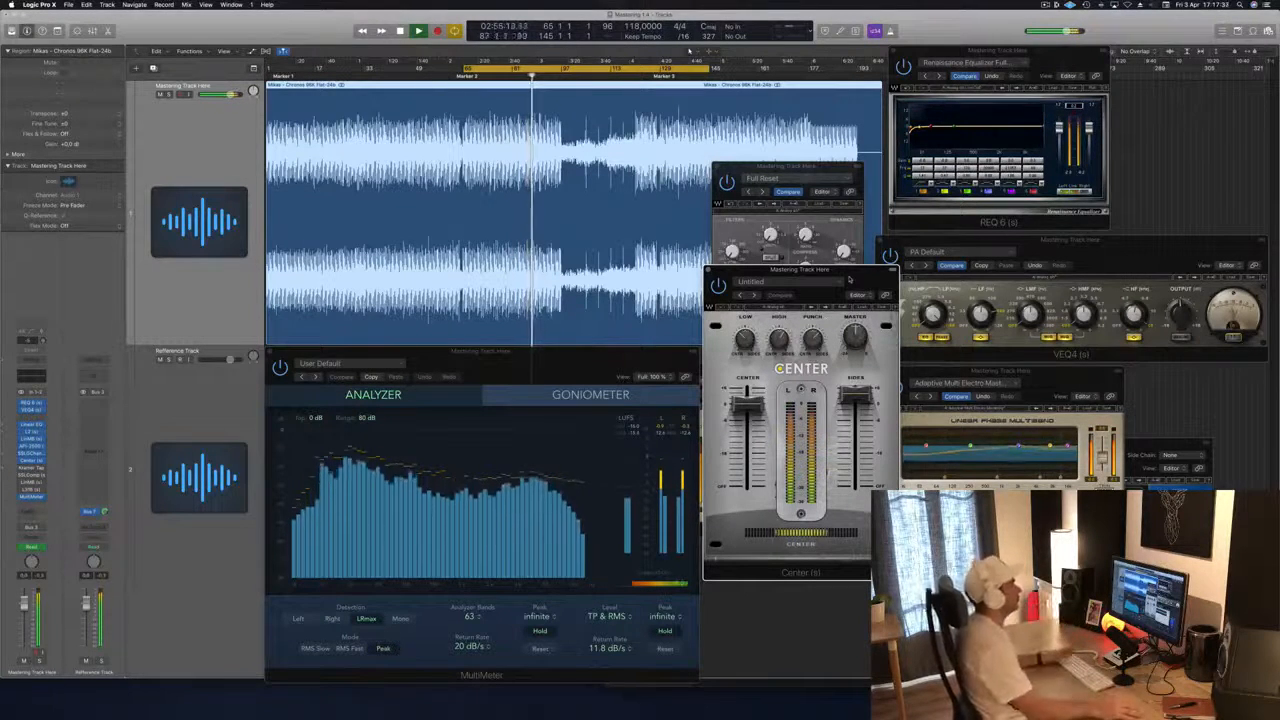
pyautogui.moveTo(849, 278); pyautogui.dragTo(856, 316)
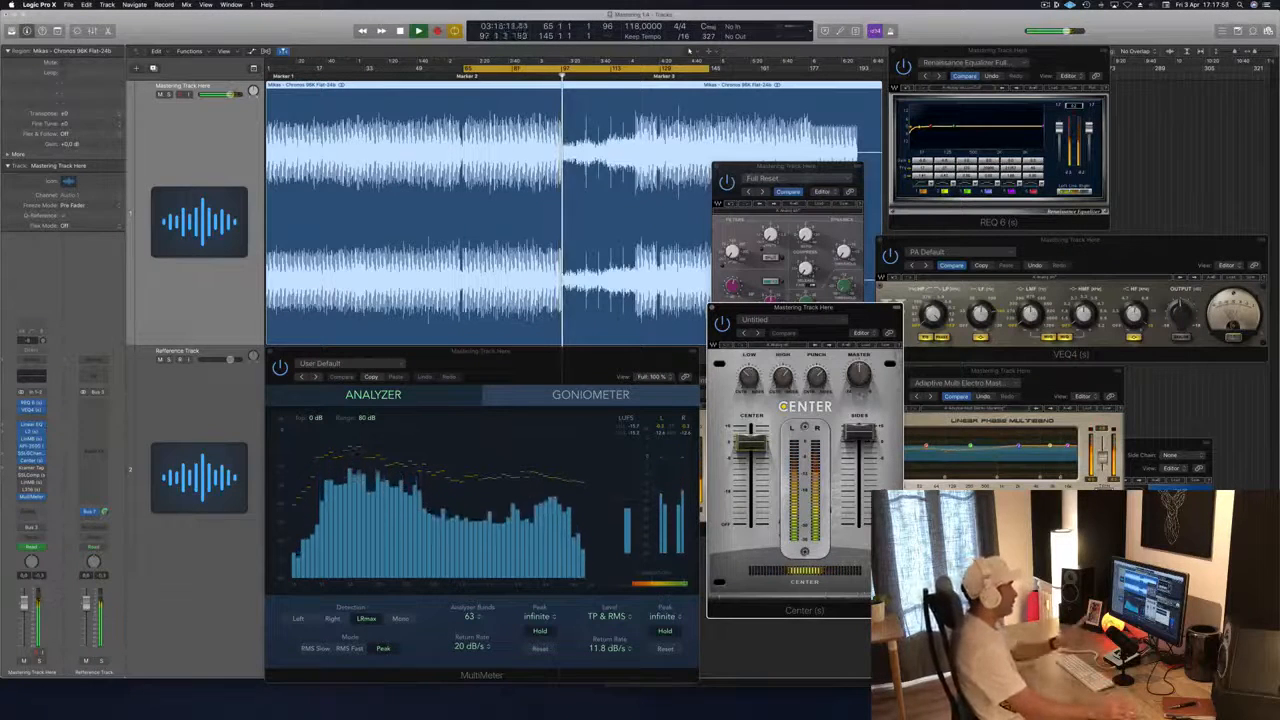
pyautogui.moveTo(868, 318); pyautogui.dragTo(860, 318)
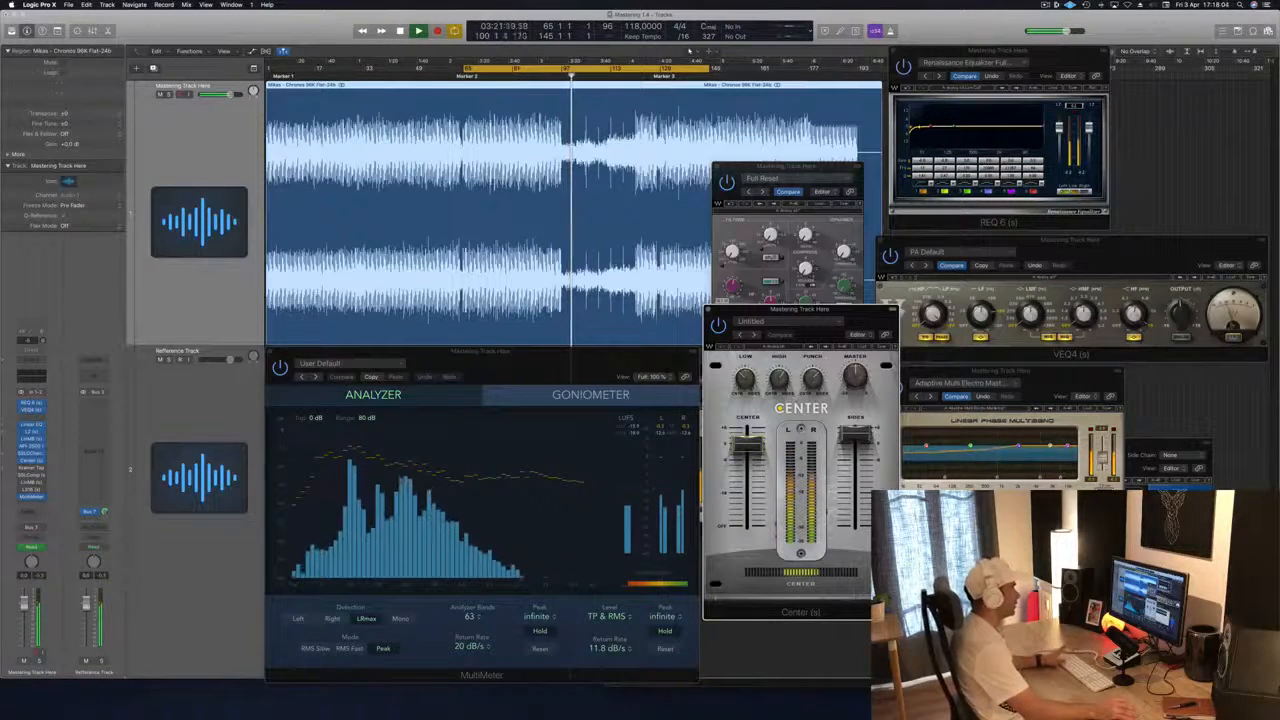
pyautogui.click(708, 310)
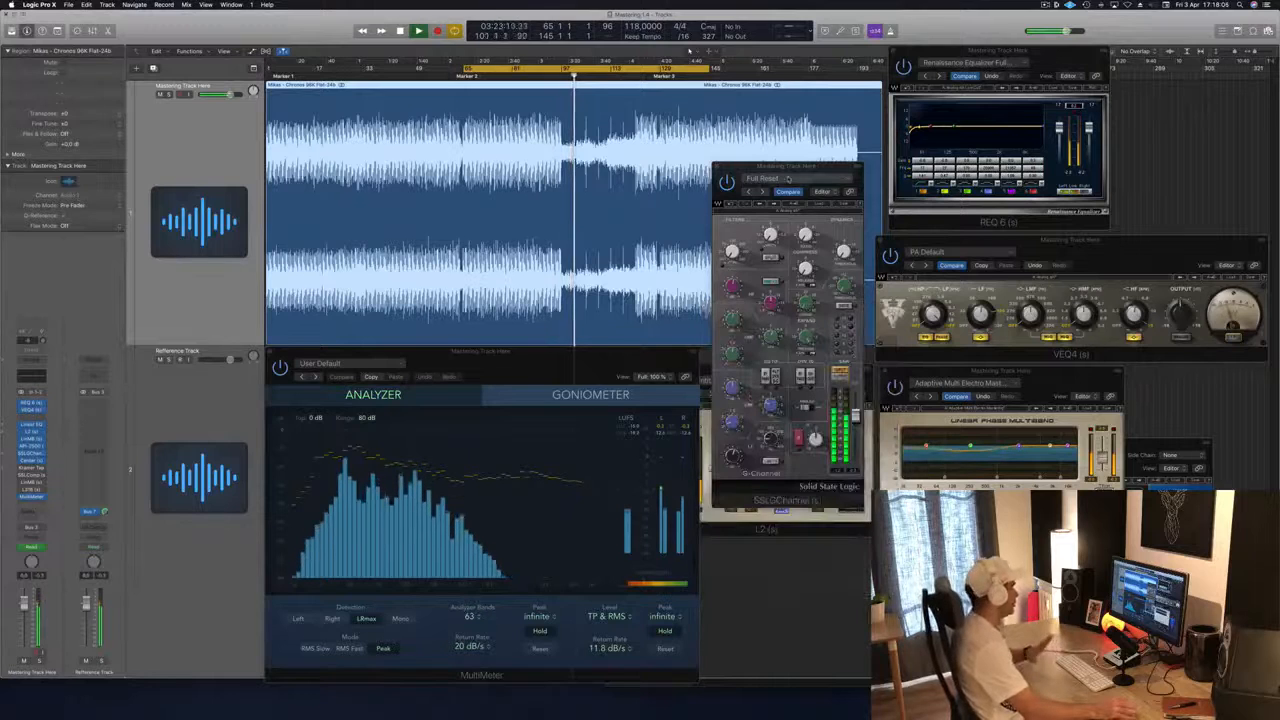
pyautogui.moveTo(796, 172); pyautogui.dragTo(801, 236)
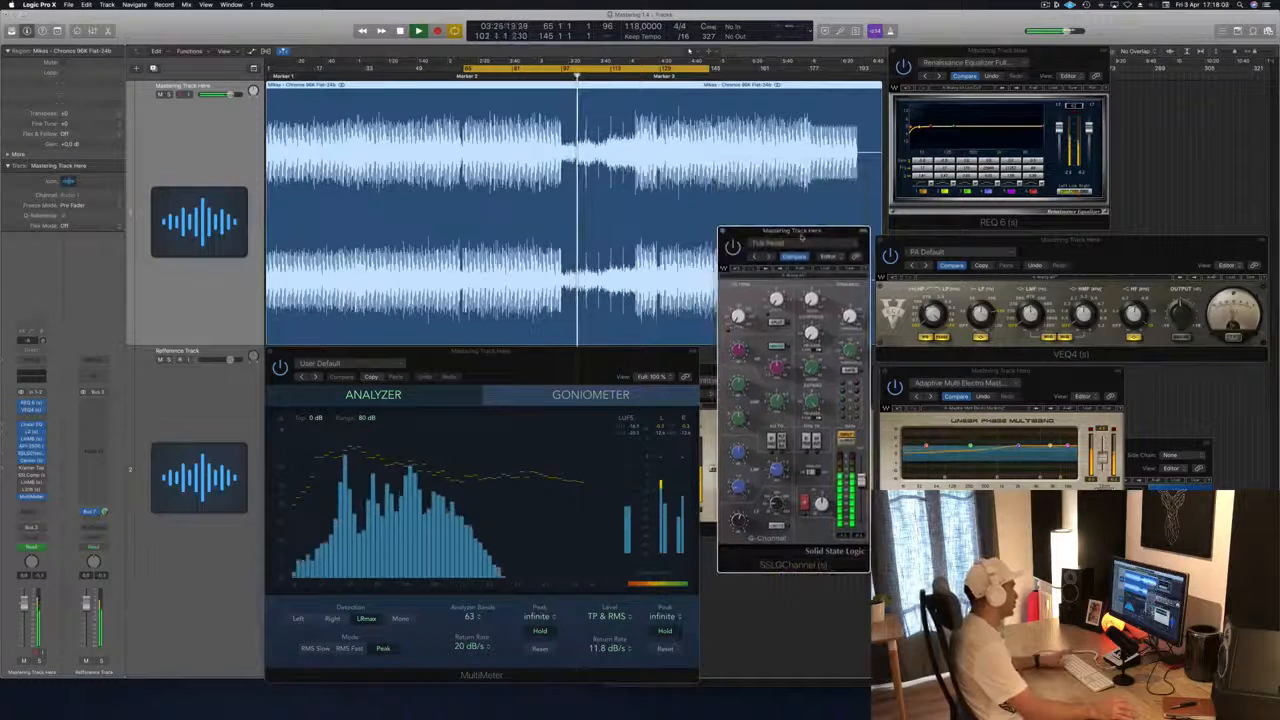
# Bring MultiMeter forward and replay the cycle from bar 65 to check the levels.
pyautogui.click(558, 361)
pyautogui.press('space')
pyautogui.press('space')
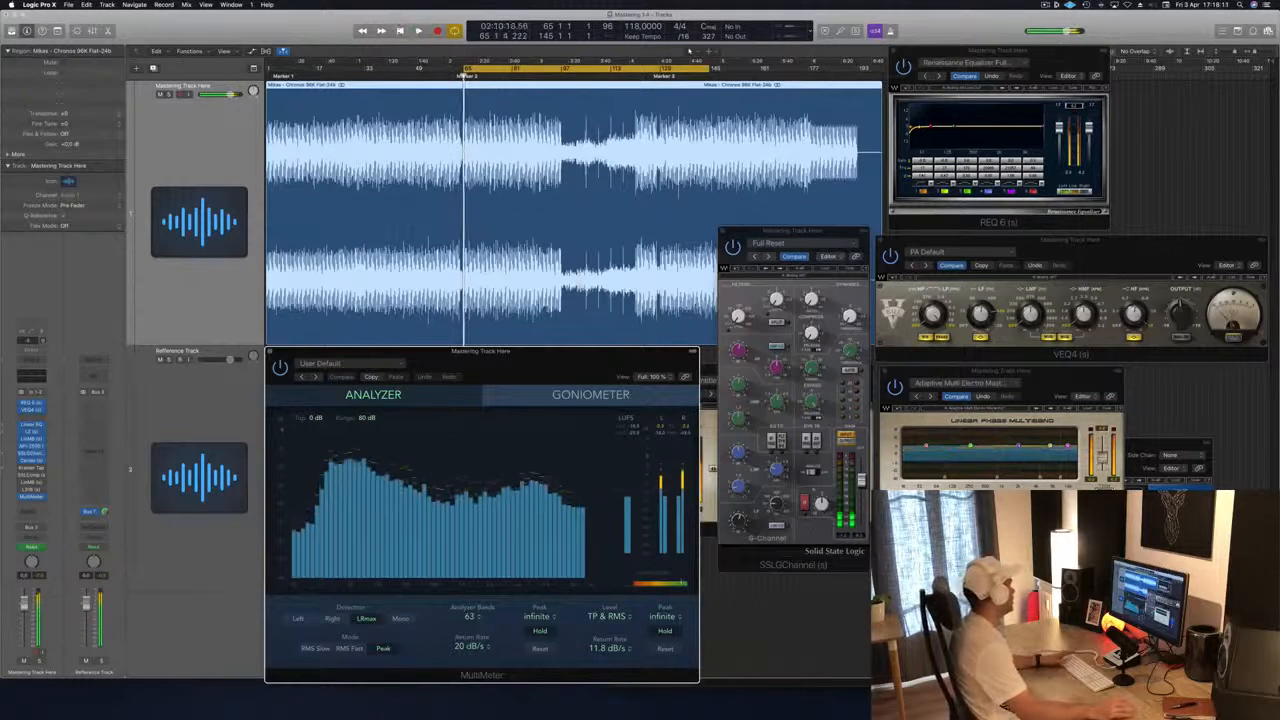
# Open the Kramer Tape plug-in and place its window over the SSLGChannel beside MultiMeter.
pyautogui.click(31, 468)
pyautogui.moveTo(214, 30); pyautogui.dragTo(886, 274)
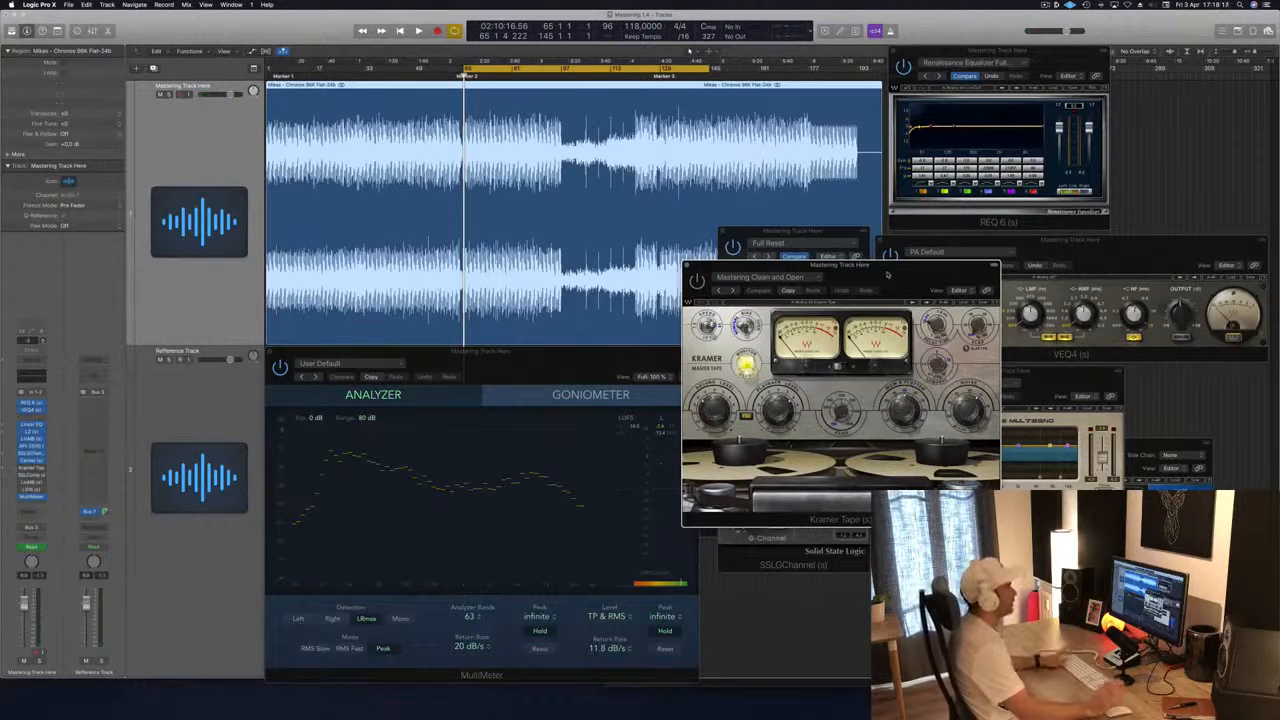
pyautogui.moveTo(890, 276); pyautogui.dragTo(919, 334)
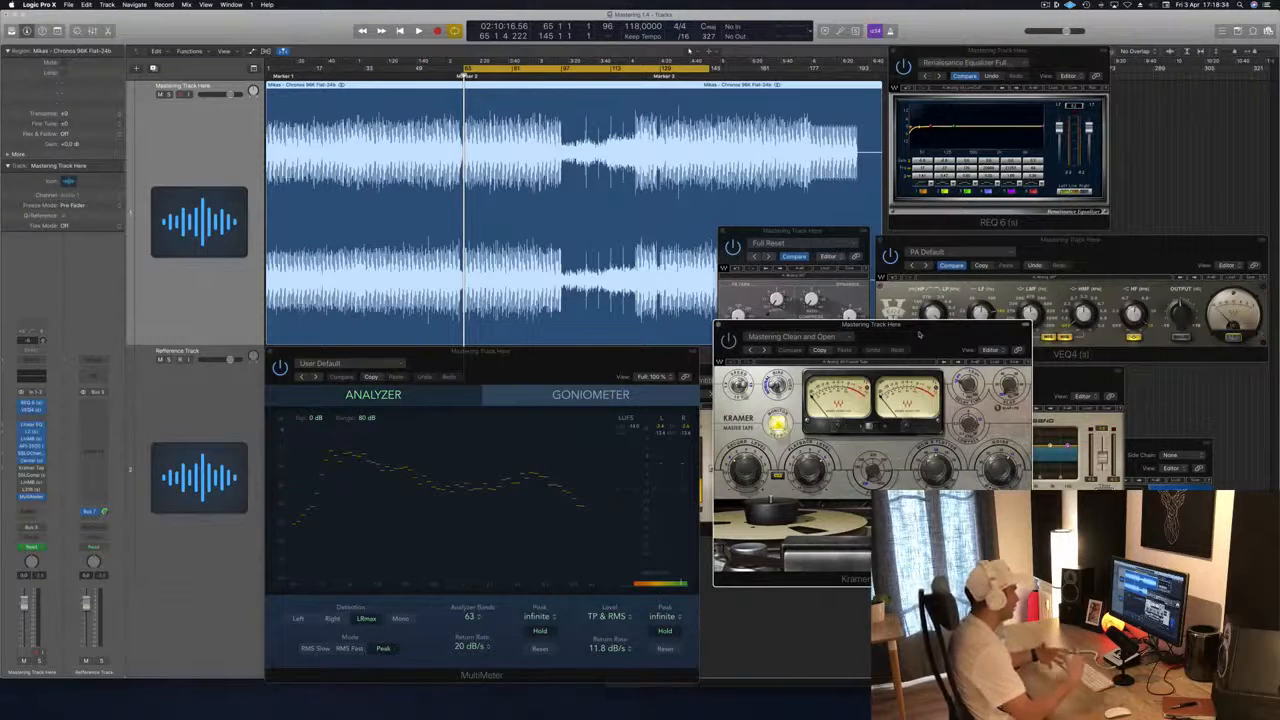
pyautogui.moveTo(919, 335); pyautogui.dragTo(922, 334)
# Replay the cycle from bar 65 and slightly raise Kramer Tape's record level.
pyautogui.press('space')
pyautogui.press('space')
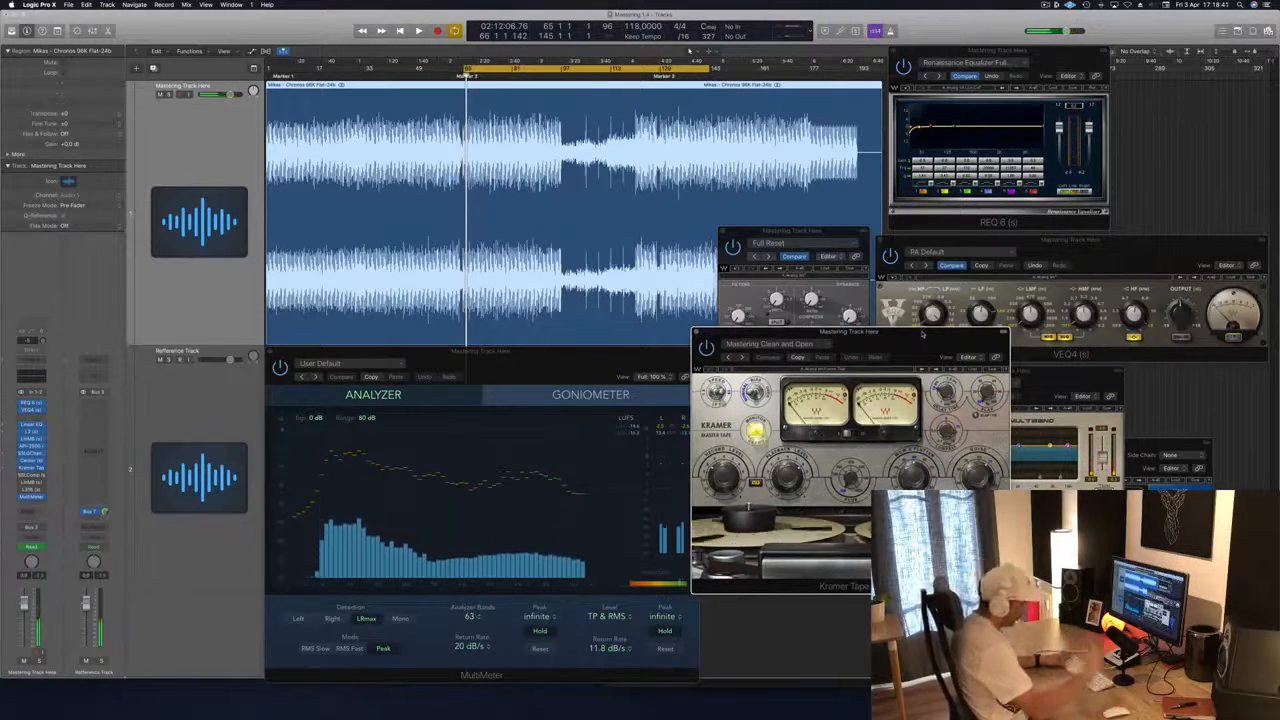
pyautogui.press('space')
pyautogui.moveTo(922, 334); pyautogui.dragTo(919, 332)
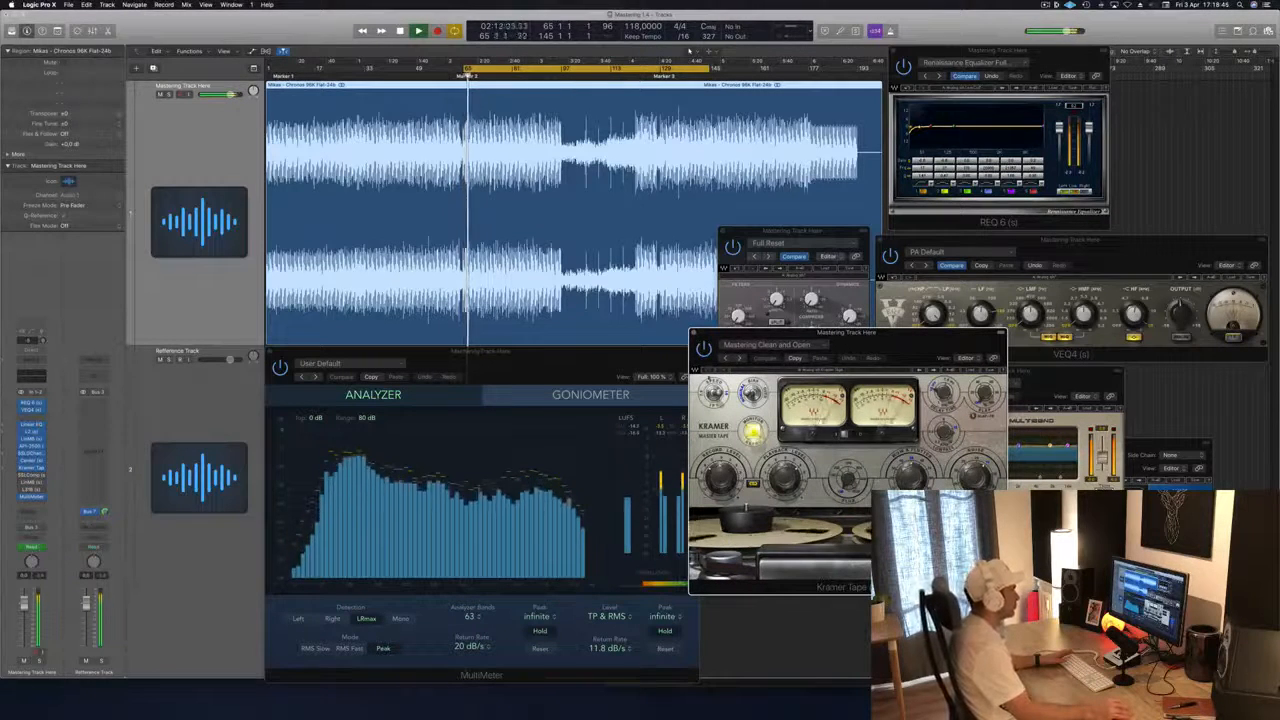
pyautogui.moveTo(721, 478); pyautogui.dragTo(721, 470)
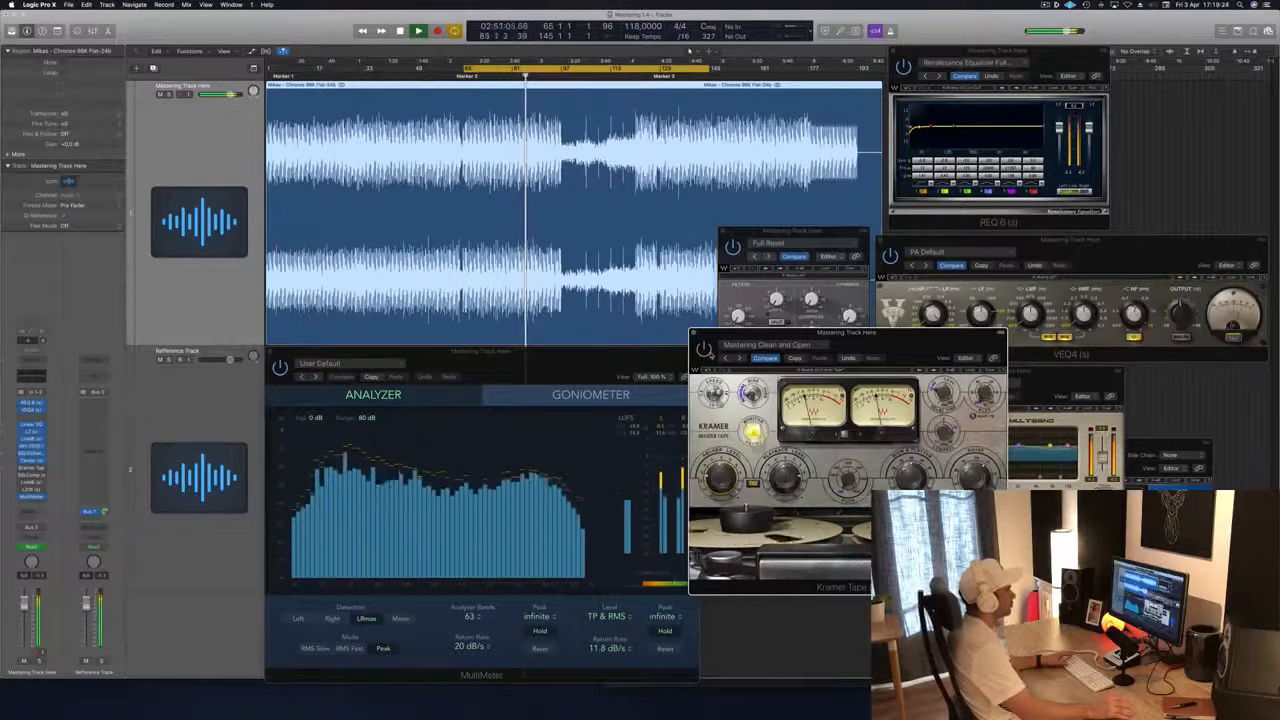
# Move the Kramer Tape window up, close it, and restart playback from bar 65.
pyautogui.moveTo(920, 332); pyautogui.dragTo(932, 222)
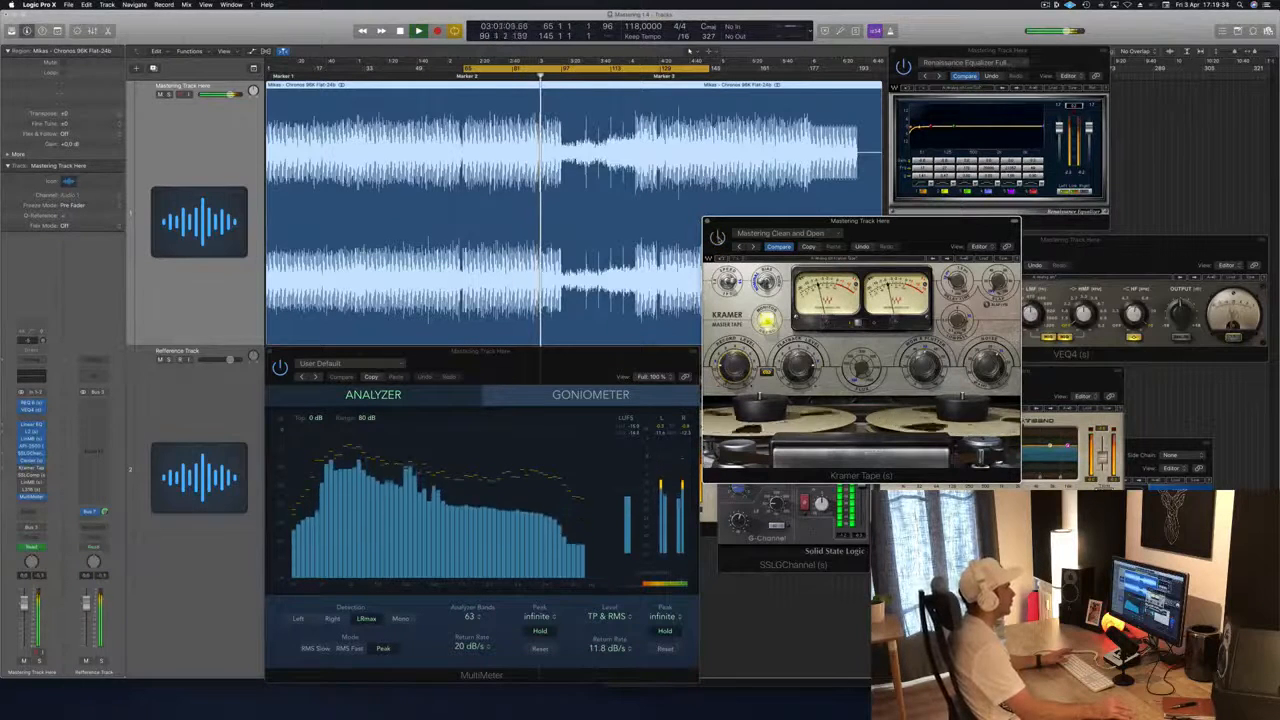
pyautogui.moveTo(825, 221); pyautogui.dragTo(833, 219)
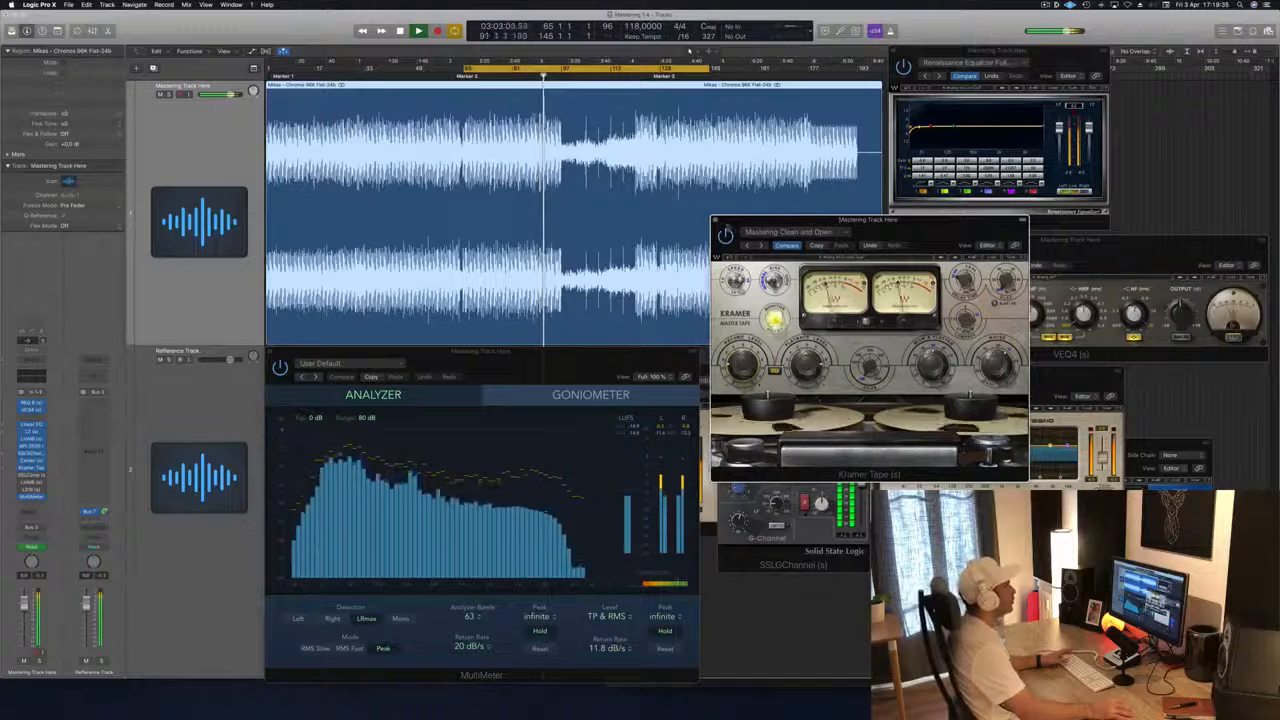
pyautogui.click(716, 221)
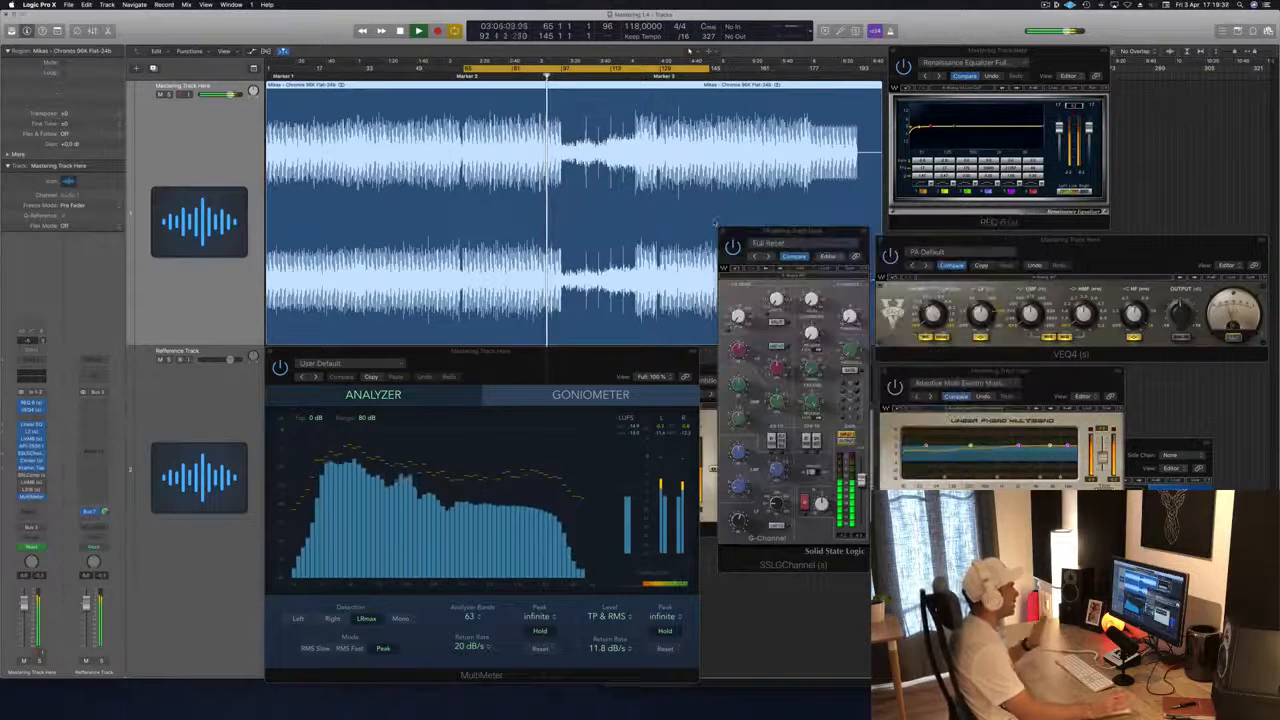
pyautogui.press('space')
pyautogui.press('space')
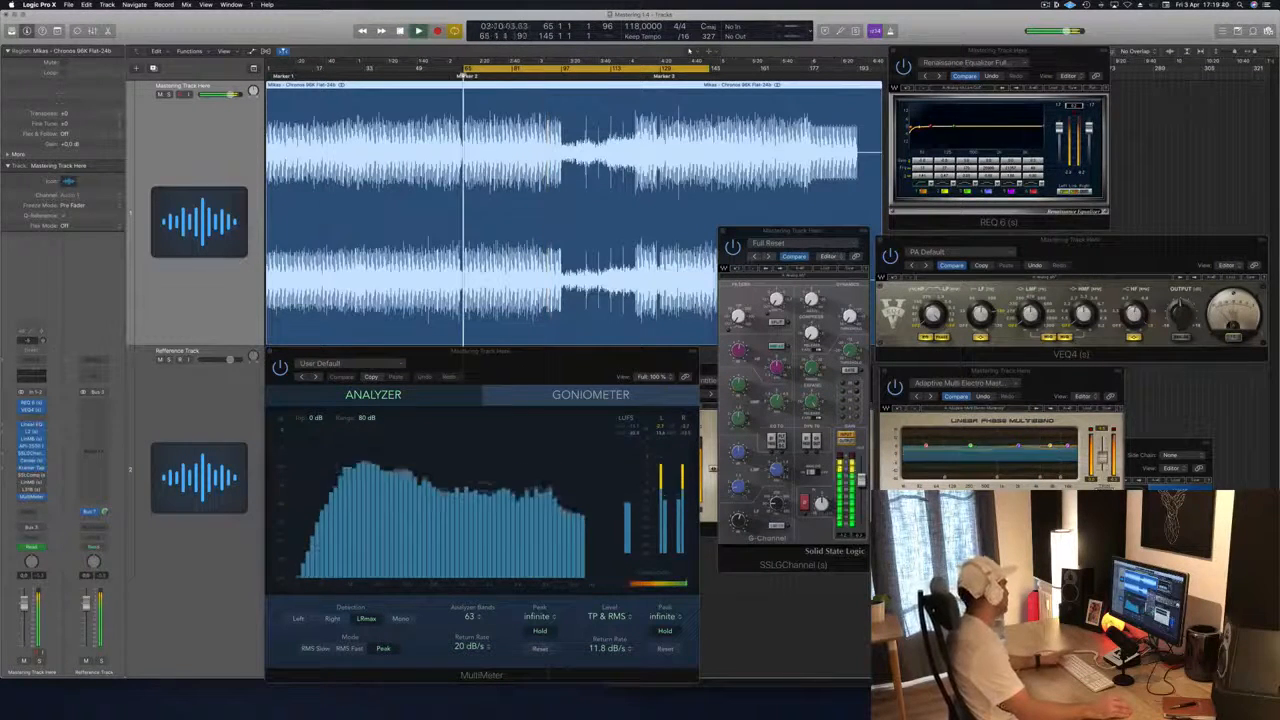
# Open the SSLComp plug-in, place its window beside the SSLGChannel, and adjust the compressor's threshold.
pyautogui.click(33, 476)
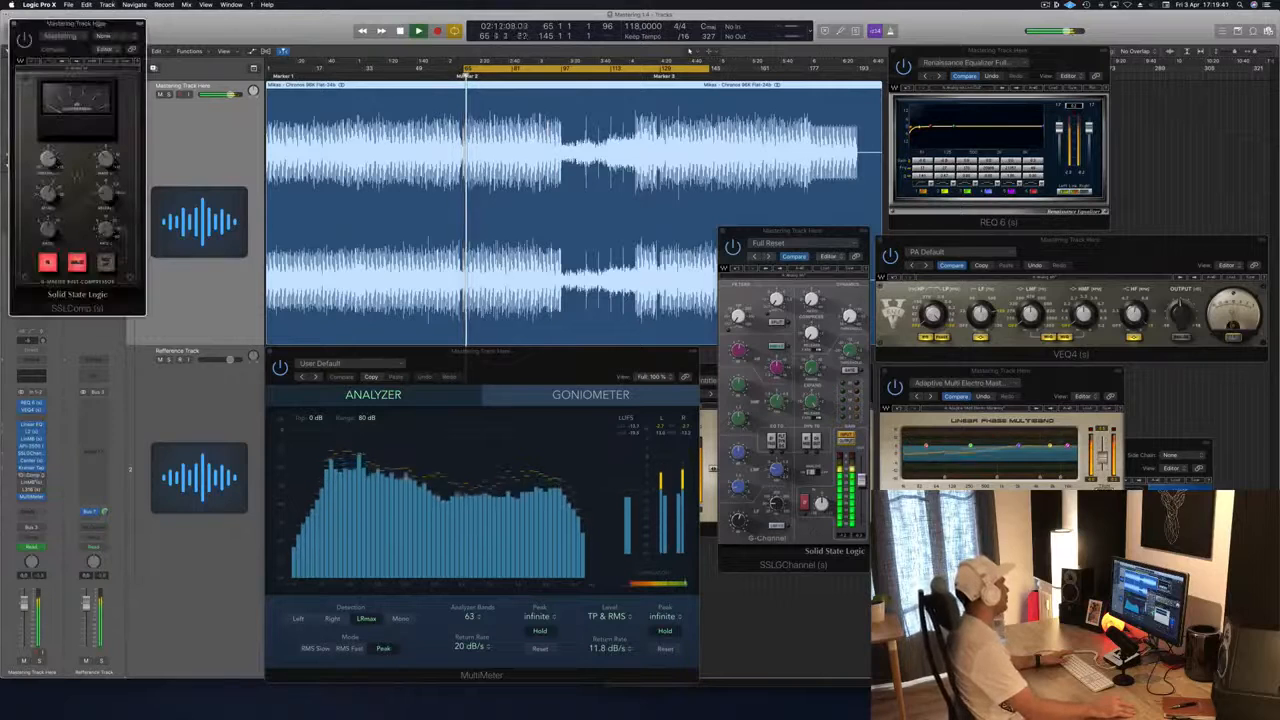
pyautogui.moveTo(77, 22); pyautogui.dragTo(610, 202)
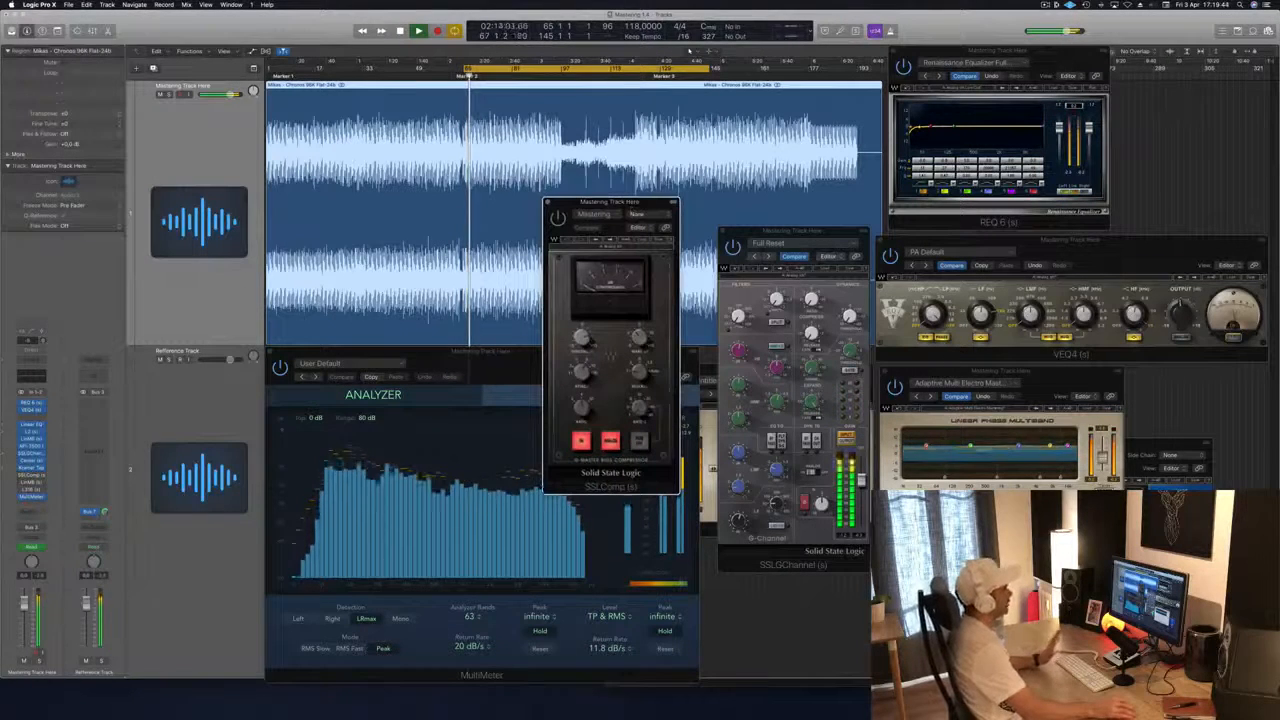
pyautogui.press('space')
pyautogui.click(589, 340)
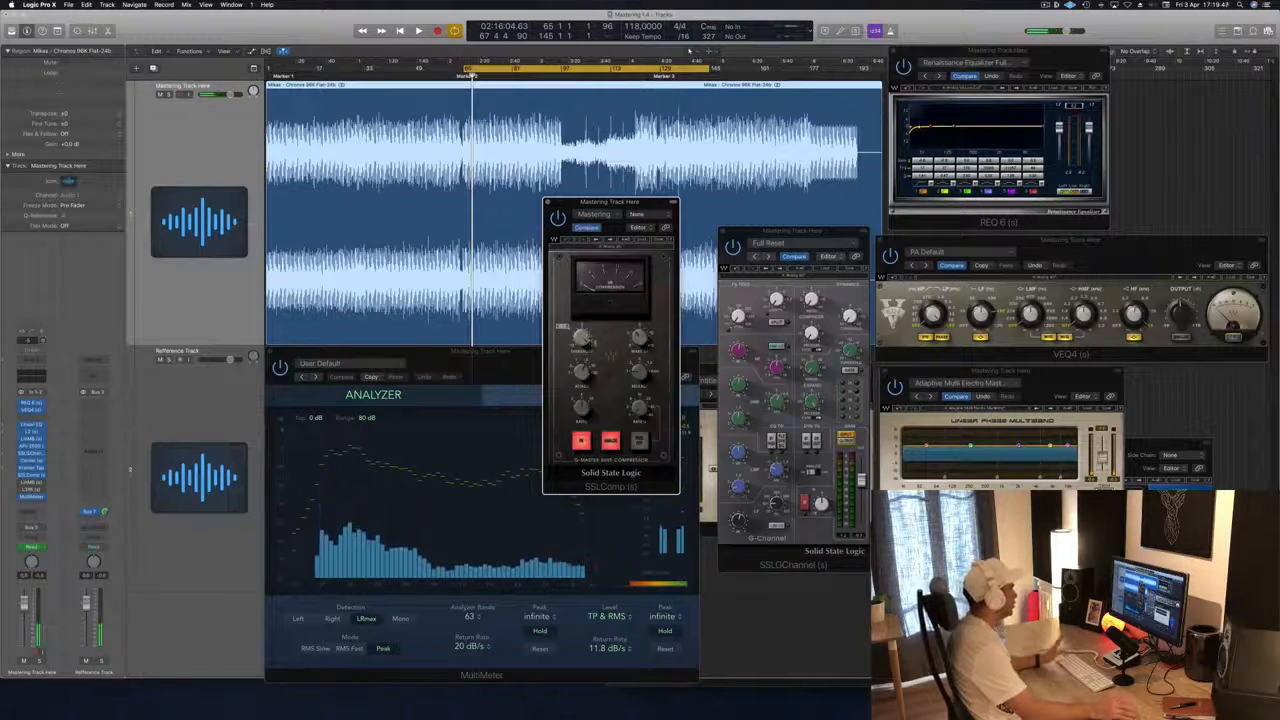
# Activate SSLComp, continue playback, and place its window over the SSLGChannel so MultiMeter is uncovered.
pyautogui.press('space')
pyautogui.moveTo(630, 202); pyautogui.dragTo(724, 189)
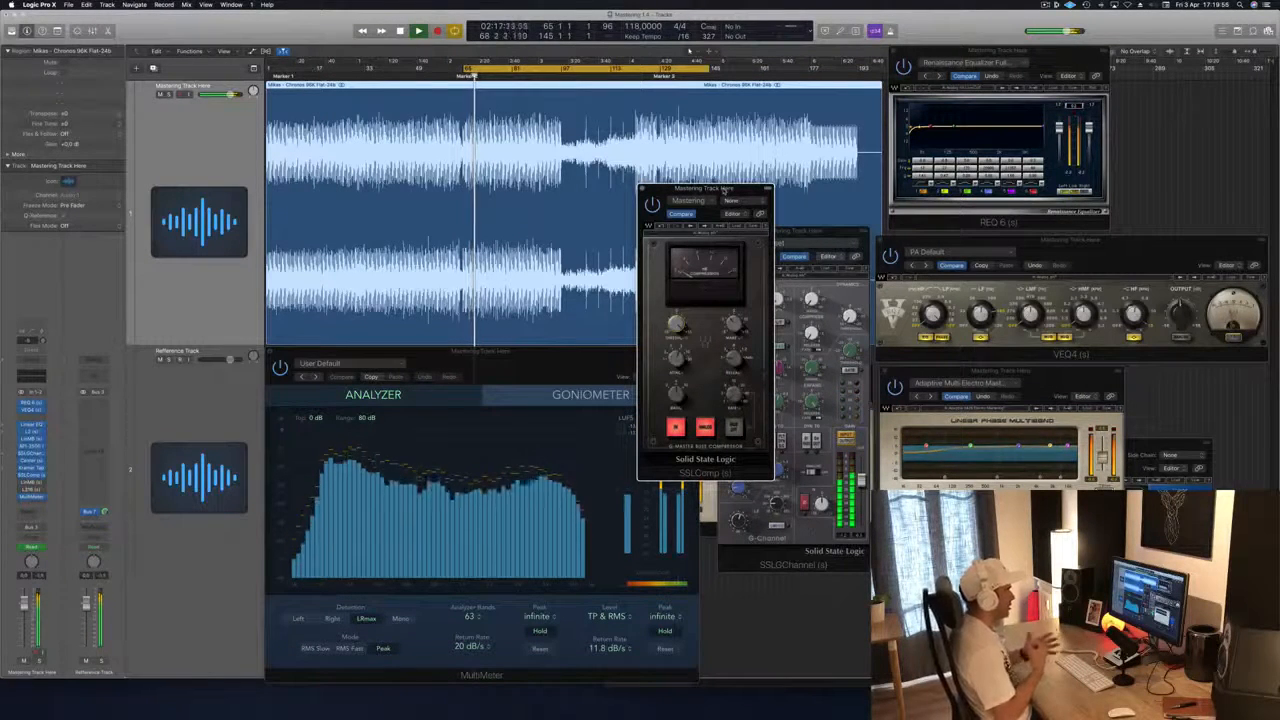
pyautogui.moveTo(724, 188); pyautogui.dragTo(812, 261)
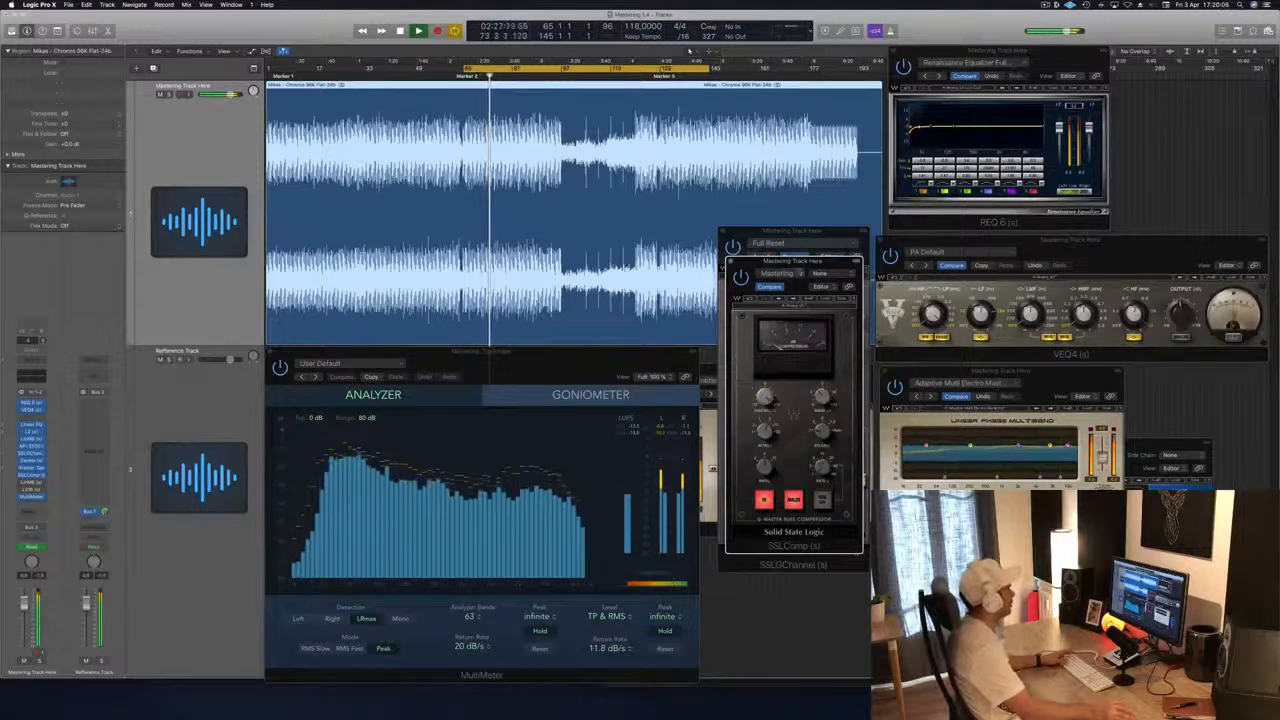
# Close the SSLComp window and move the SSLGChannel window over VEQ4.
pyautogui.moveTo(795, 262); pyautogui.dragTo(898, 271)
pyautogui.click(834, 271)
pyautogui.moveTo(816, 243); pyautogui.dragTo(1004, 278)
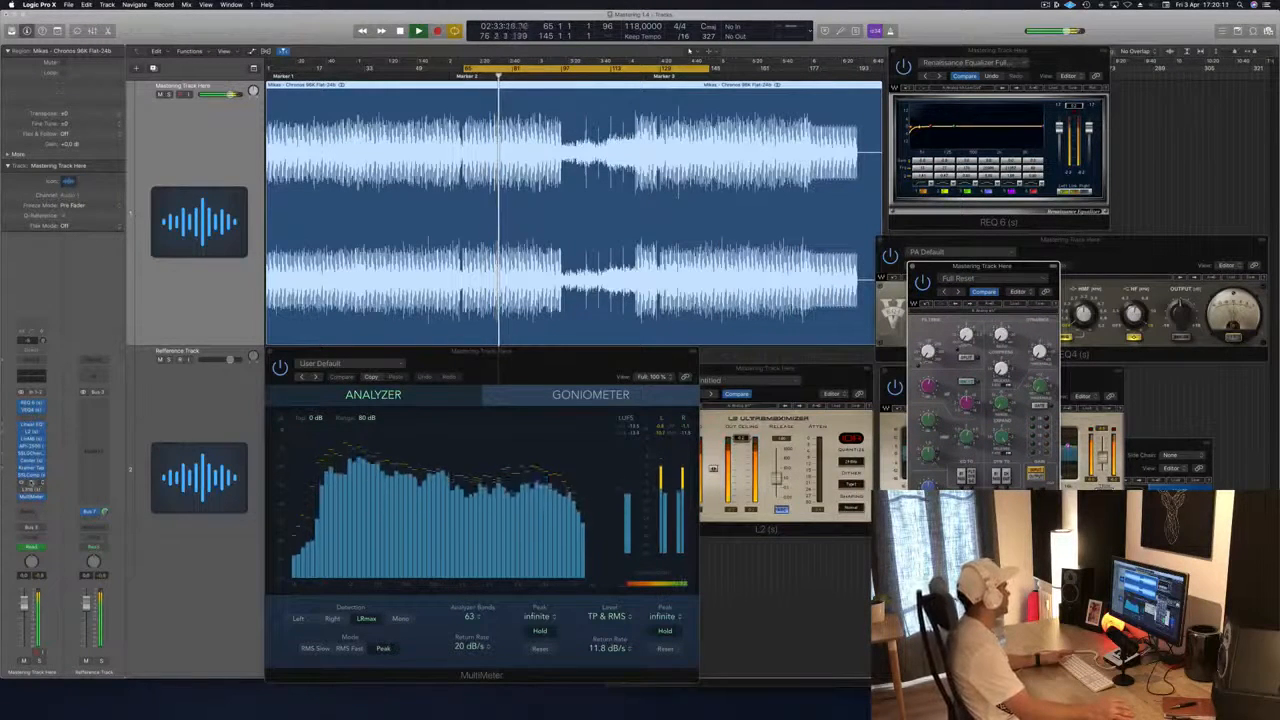
# Open the second Linear Phase Multiband with the Multi Opto Mastering preset and place it beside the Adaptive Multi Electro one.
pyautogui.click(31, 482)
pyautogui.moveTo(183, 30); pyautogui.dragTo(853, 362)
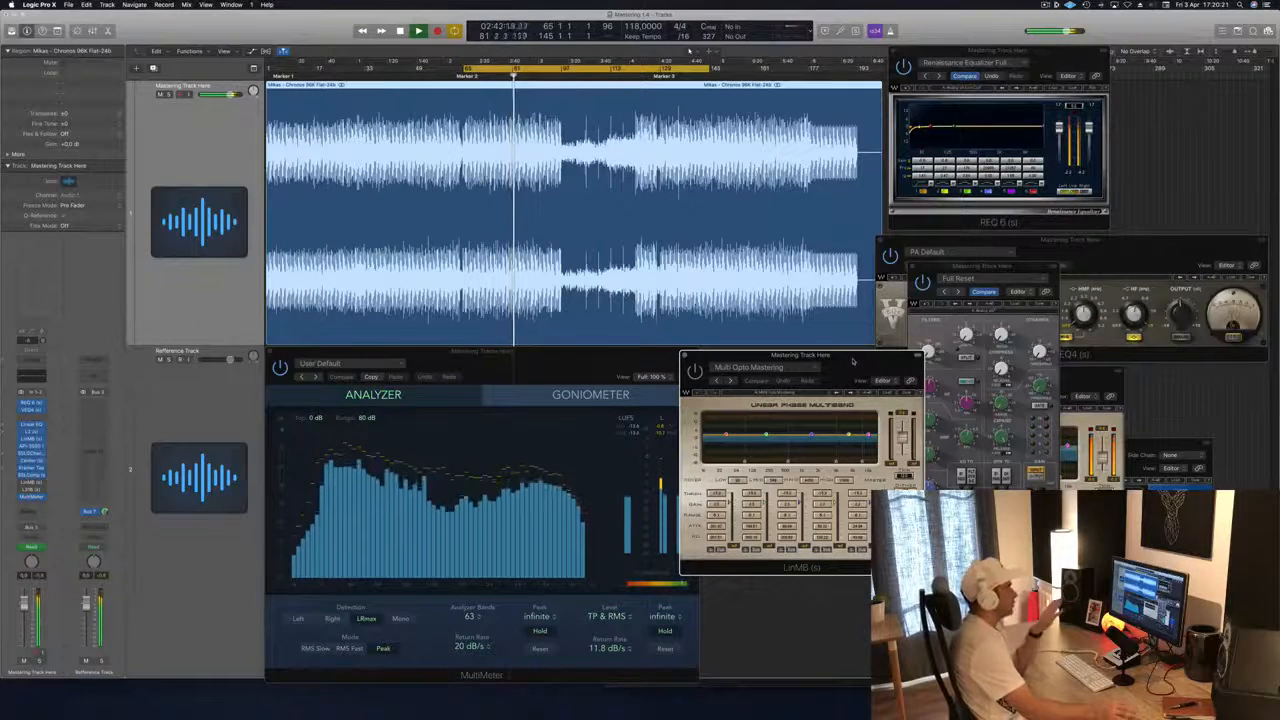
pyautogui.moveTo(1070, 375); pyautogui.dragTo(1147, 349)
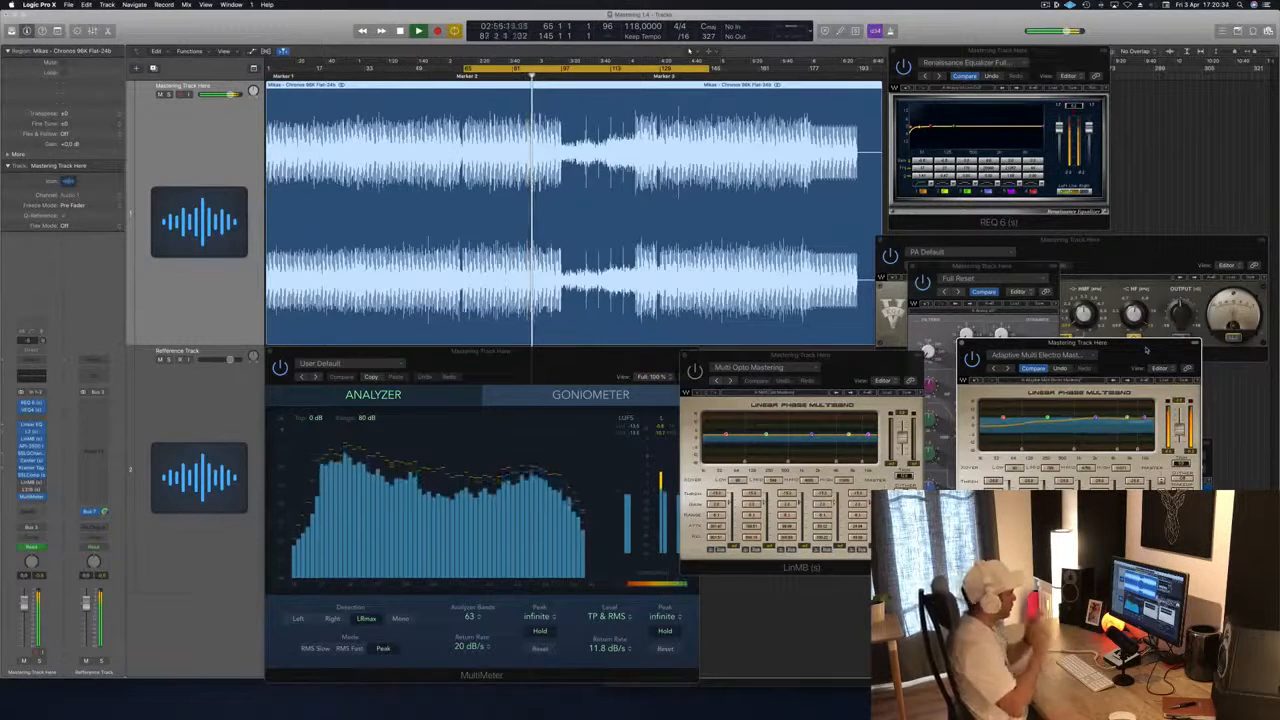
# Shift the Multi Opto Mastering multiband window over MultiMeter's edge and replay the cycle from bar 65.
pyautogui.click(851, 368)
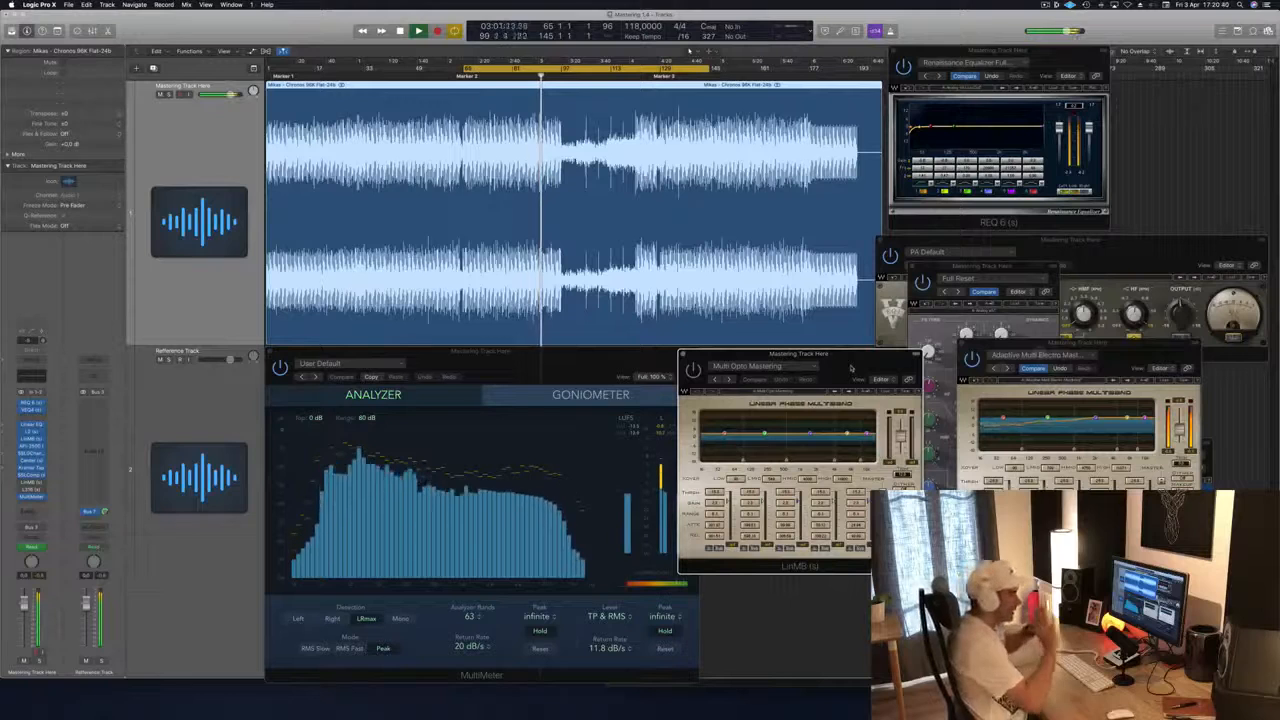
pyautogui.moveTo(851, 368)
pyautogui.mouseDown()
pyautogui.moveTo(779, 366)
pyautogui.moveTo(857, 368)
pyautogui.moveTo(844, 368)
pyautogui.mouseUp()
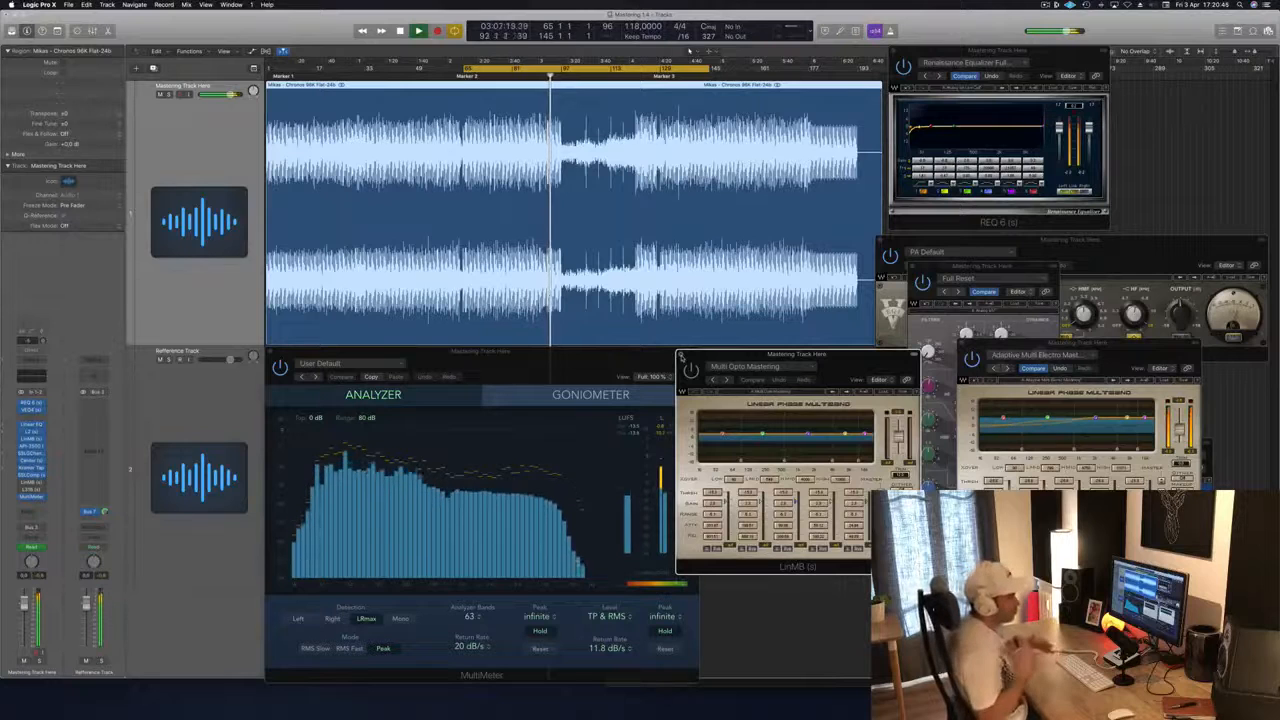
pyautogui.moveTo(721, 355); pyautogui.dragTo(706, 355)
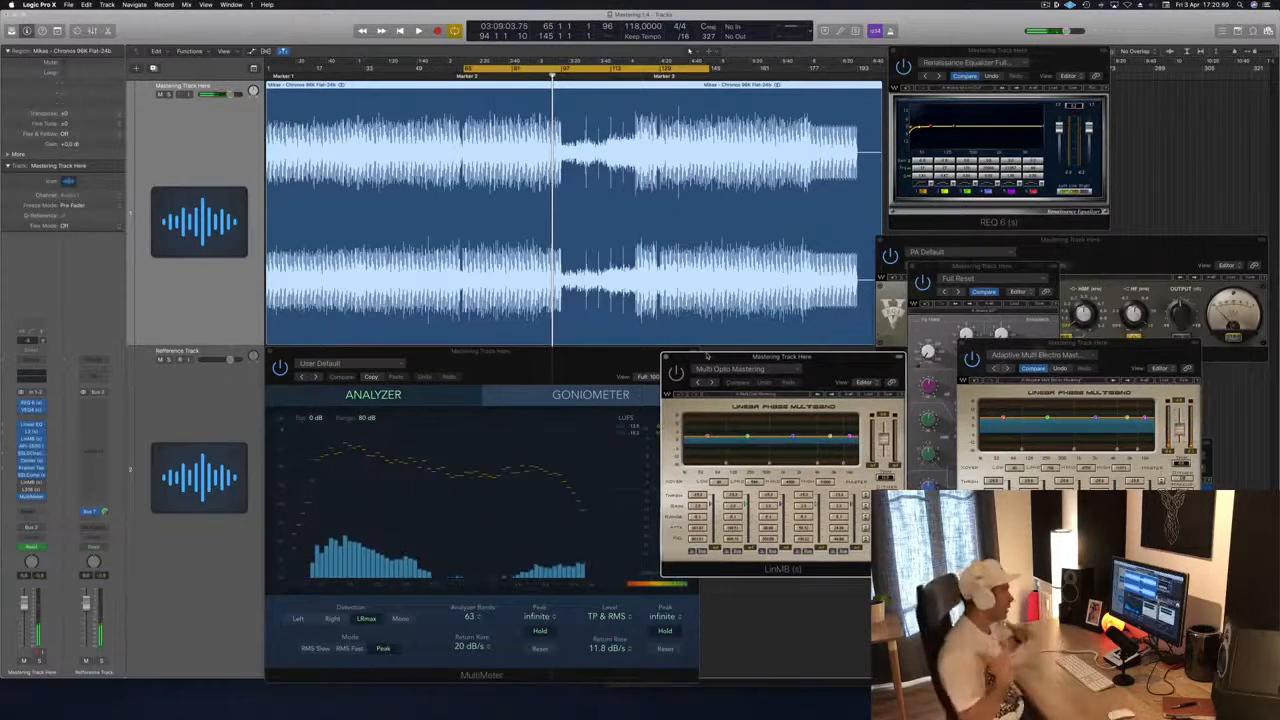
pyautogui.press('space')
pyautogui.moveTo(706, 355); pyautogui.dragTo(669, 358)
pyautogui.press('space')
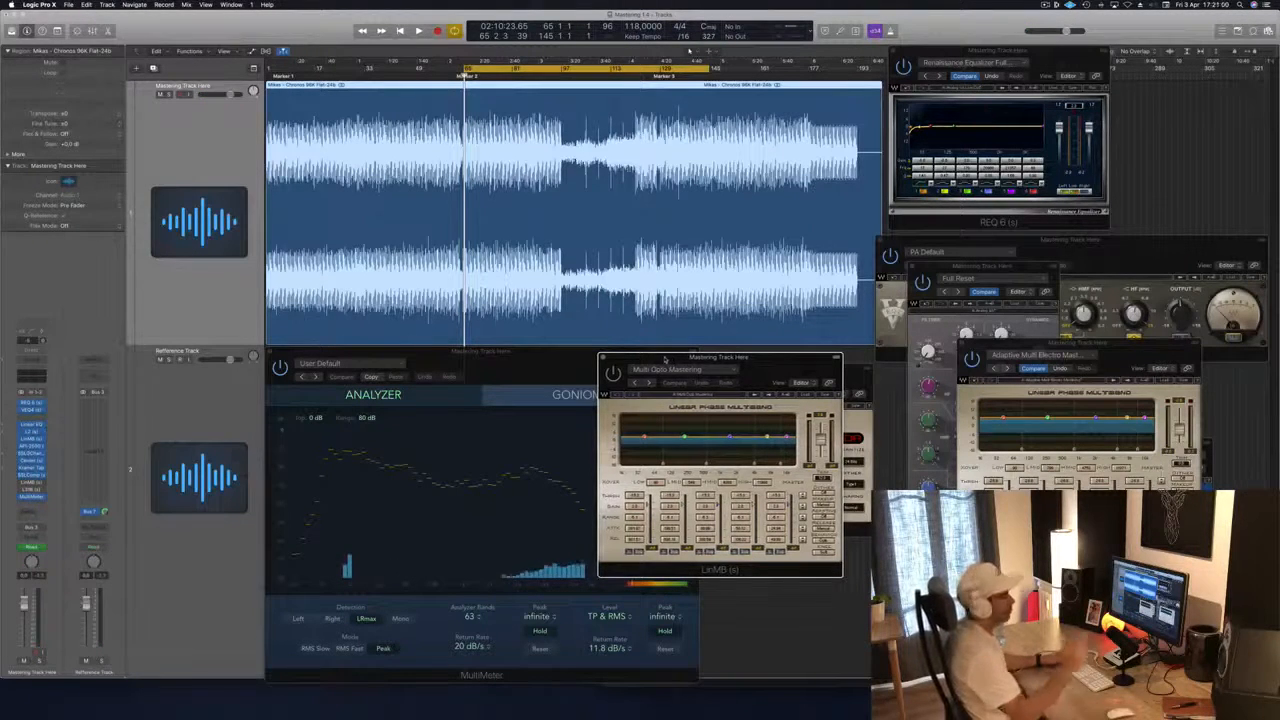
pyautogui.press('space')
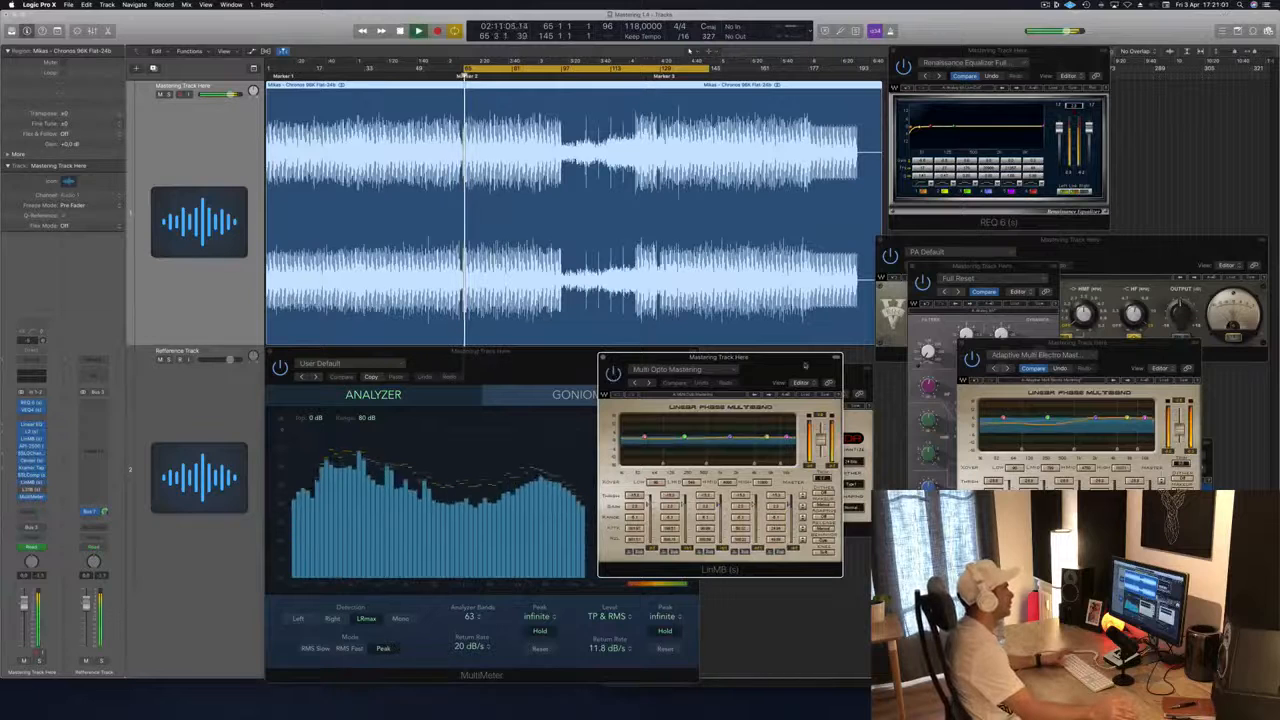
# Activate the Multi Opto Mastering multiband and place its window between MultiMeter and the Adaptive Multi Electro multiband.
pyautogui.moveTo(720, 357); pyautogui.dragTo(731, 310)
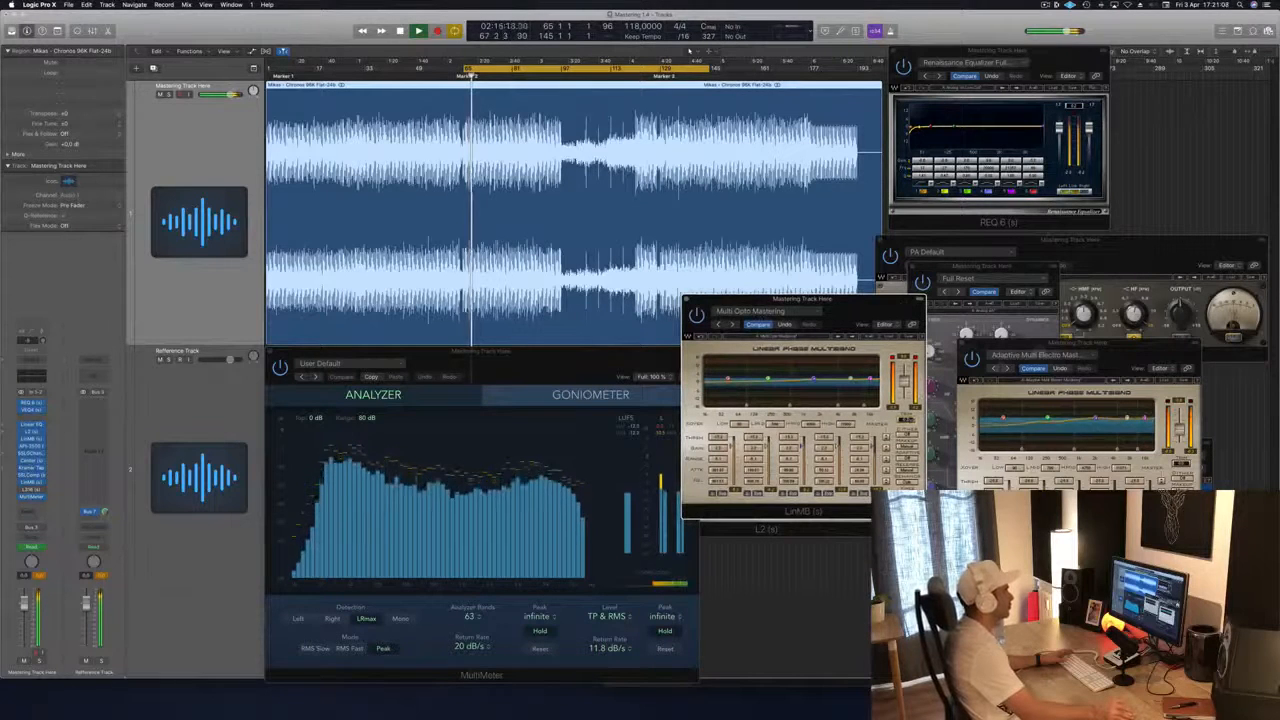
pyautogui.moveTo(871, 320); pyautogui.dragTo(895, 355)
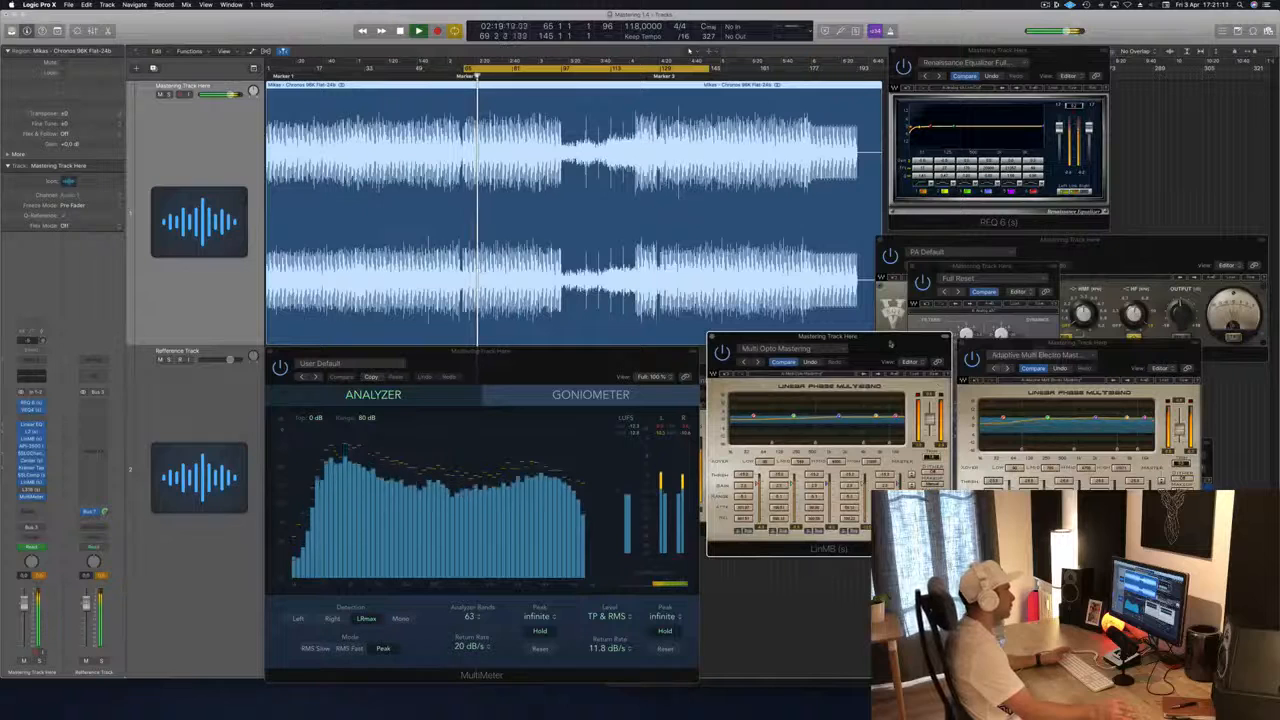
pyautogui.moveTo(891, 343); pyautogui.dragTo(895, 351)
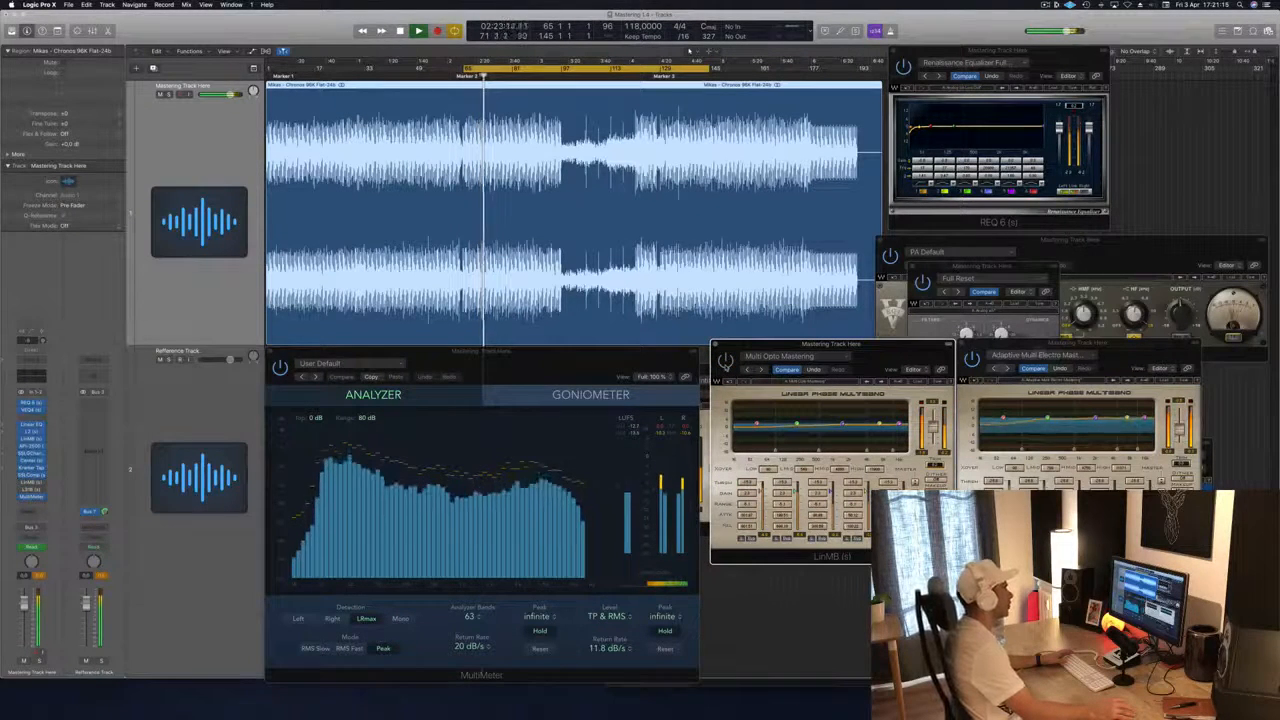
pyautogui.moveTo(880, 355); pyautogui.dragTo(883, 372)
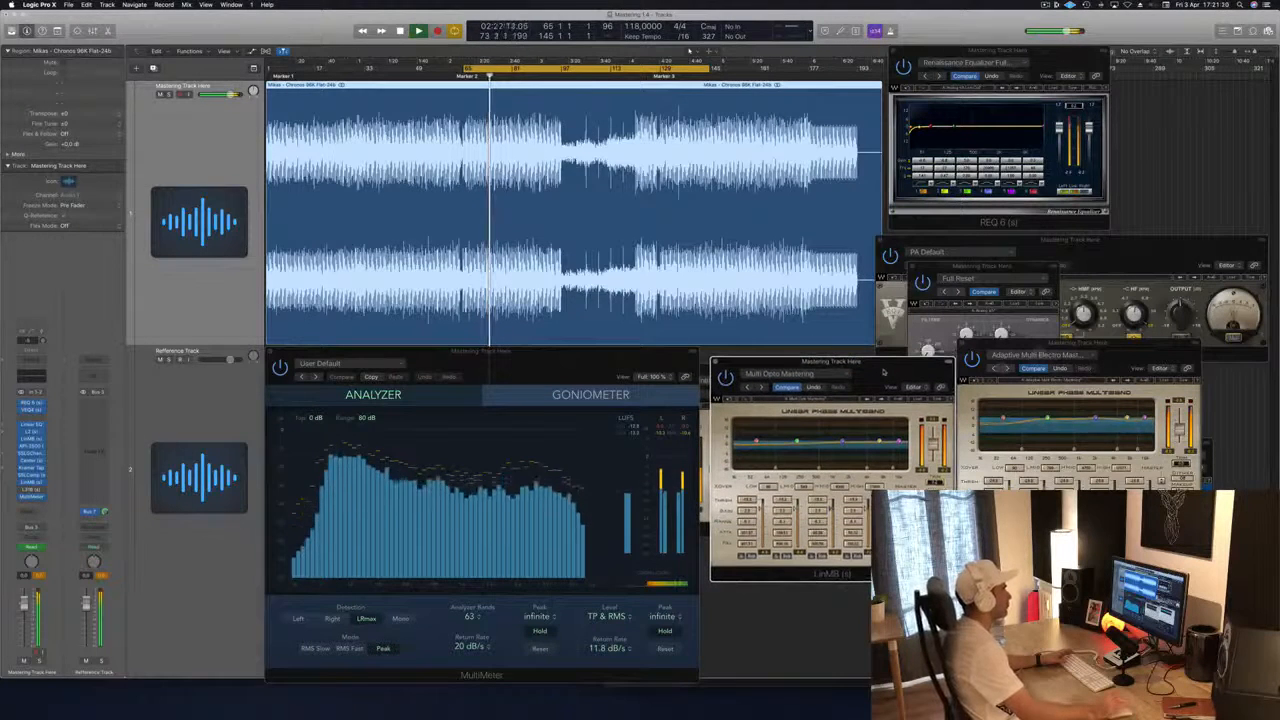
# Replay the cycle from bar 65 and place both Linear Phase Multiband windows side by side below REQ 6.
pyautogui.press('space')
pyautogui.press('space')
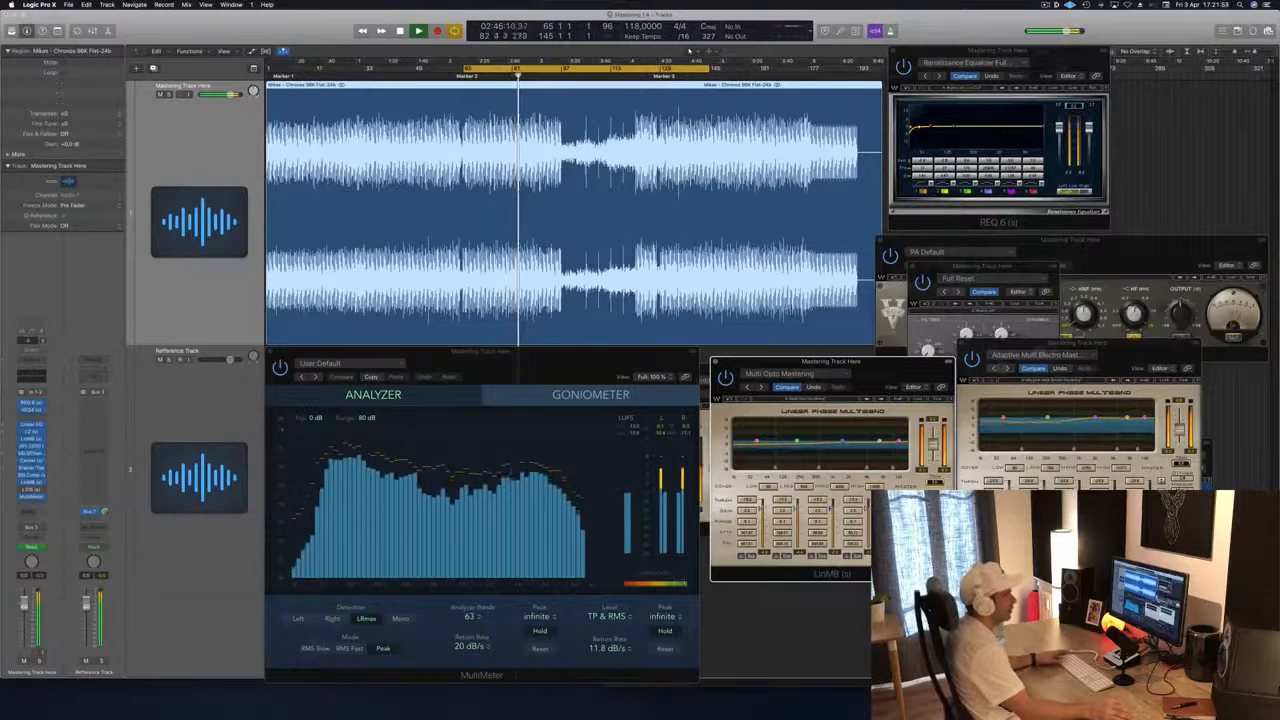
pyautogui.moveTo(1121, 355); pyautogui.dragTo(1168, 337)
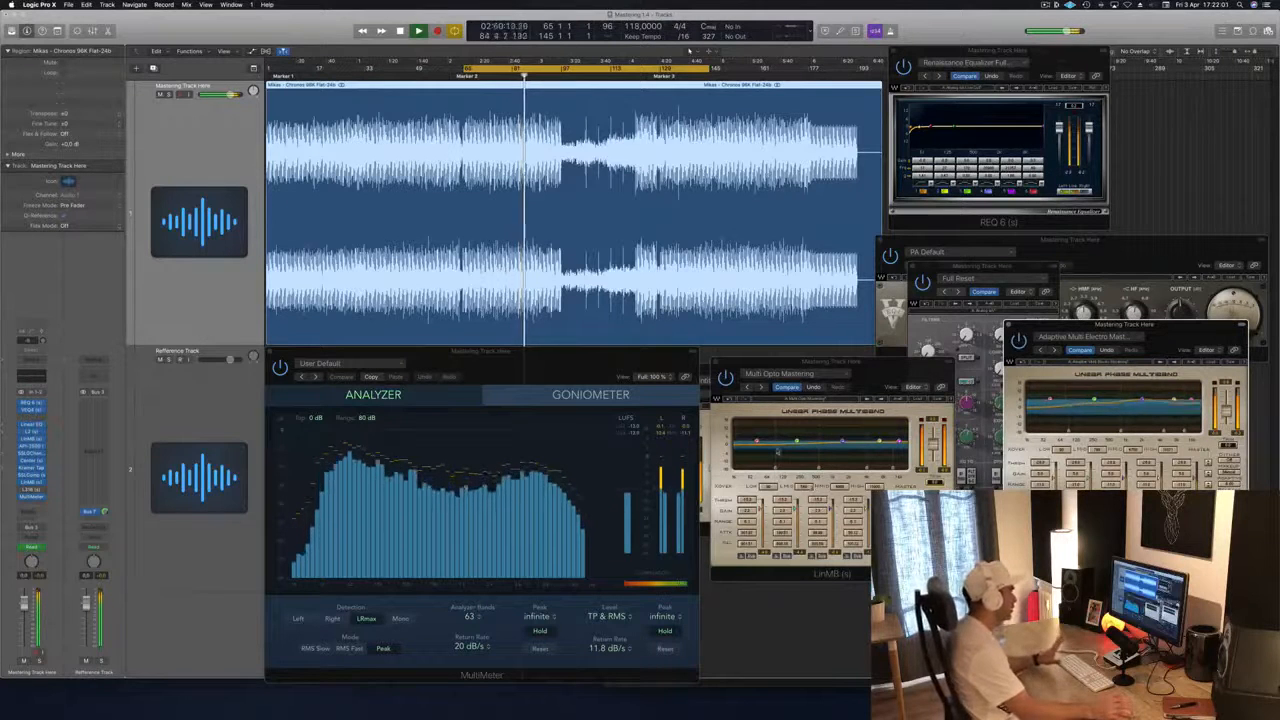
pyautogui.moveTo(886, 366); pyautogui.dragTo(950, 331)
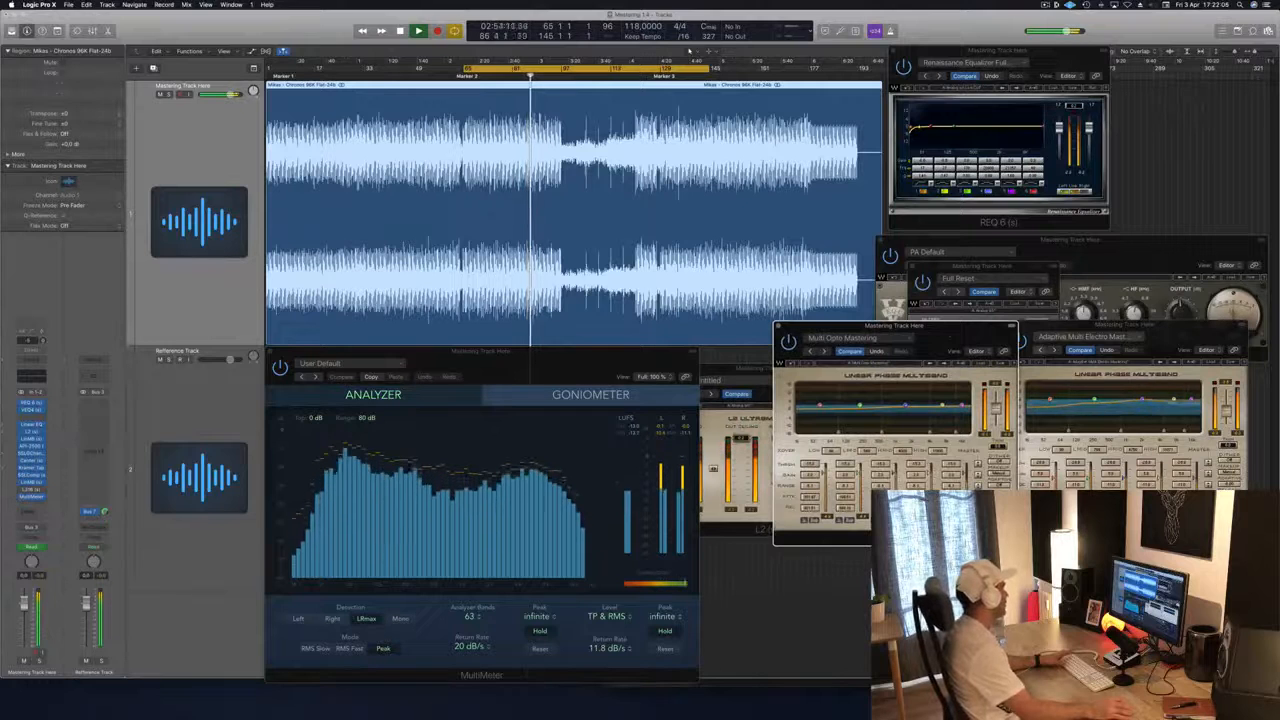
# Stop playback, open the L316 limiter with the Basic 1 preset below REQ 6 and raise its threshold to the maximum.
pyautogui.click(638, 429)
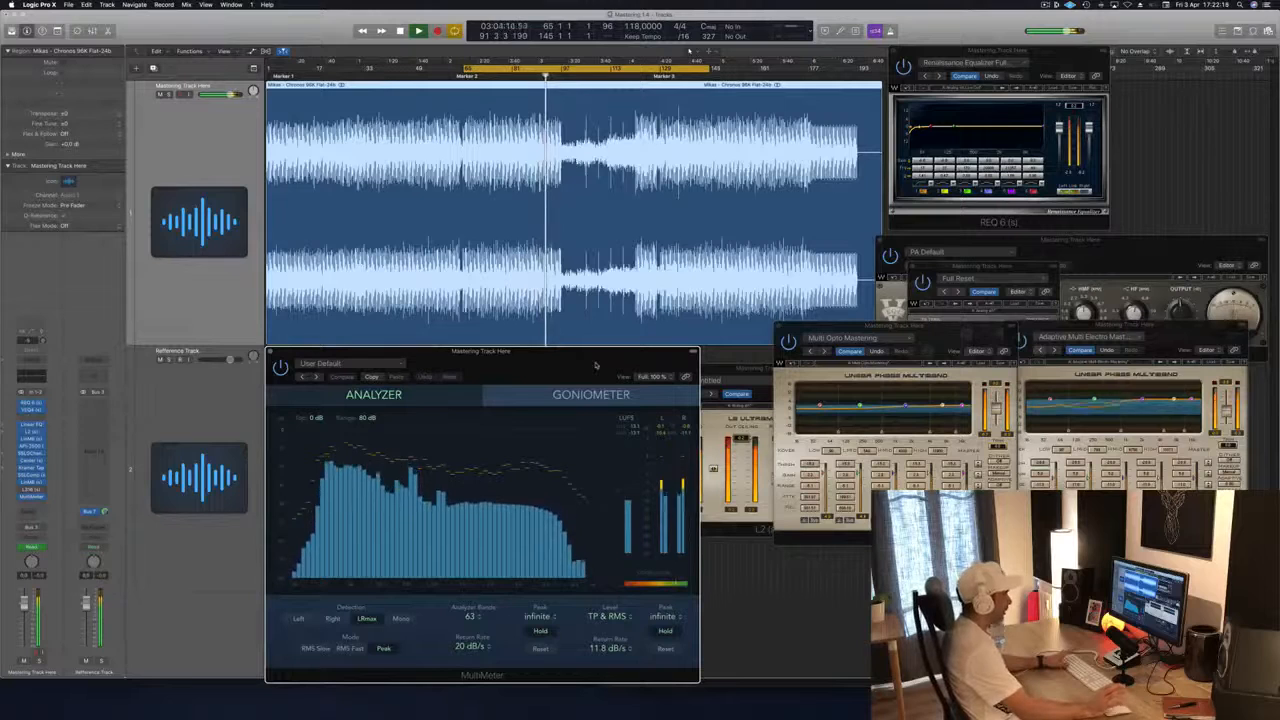
pyautogui.press('space')
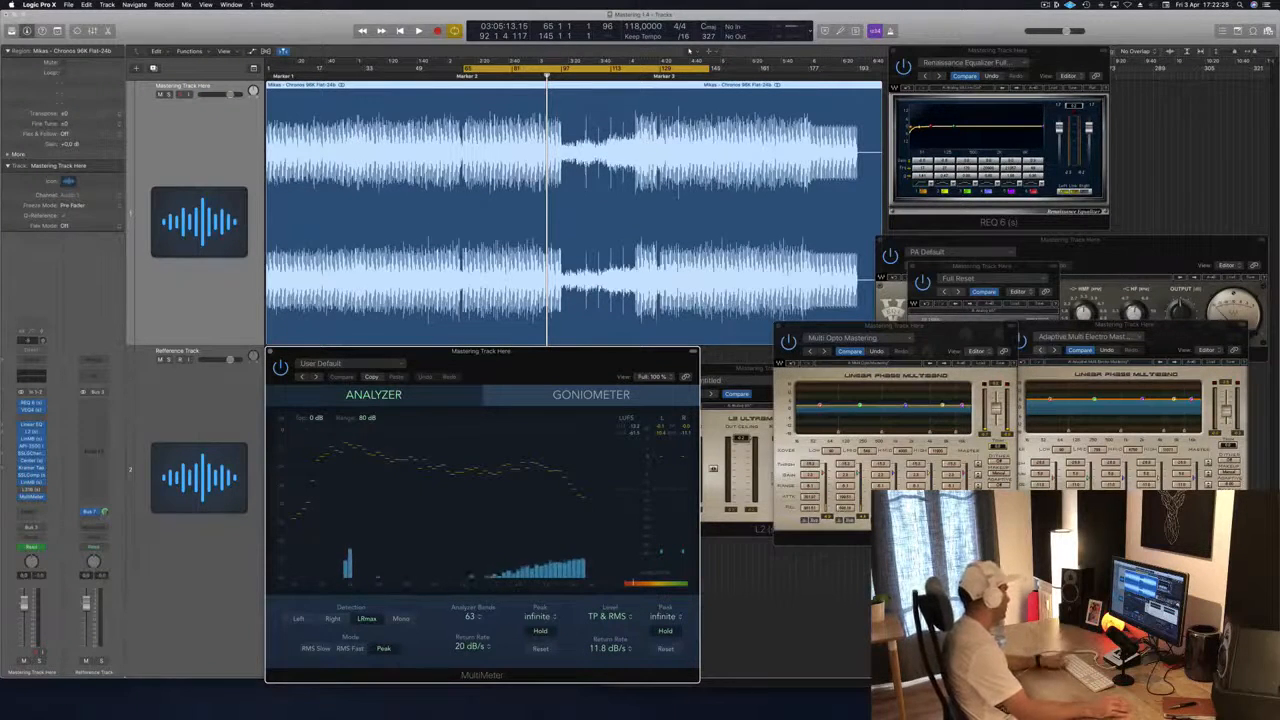
pyautogui.click(30, 489)
pyautogui.moveTo(233, 22); pyautogui.dragTo(953, 240)
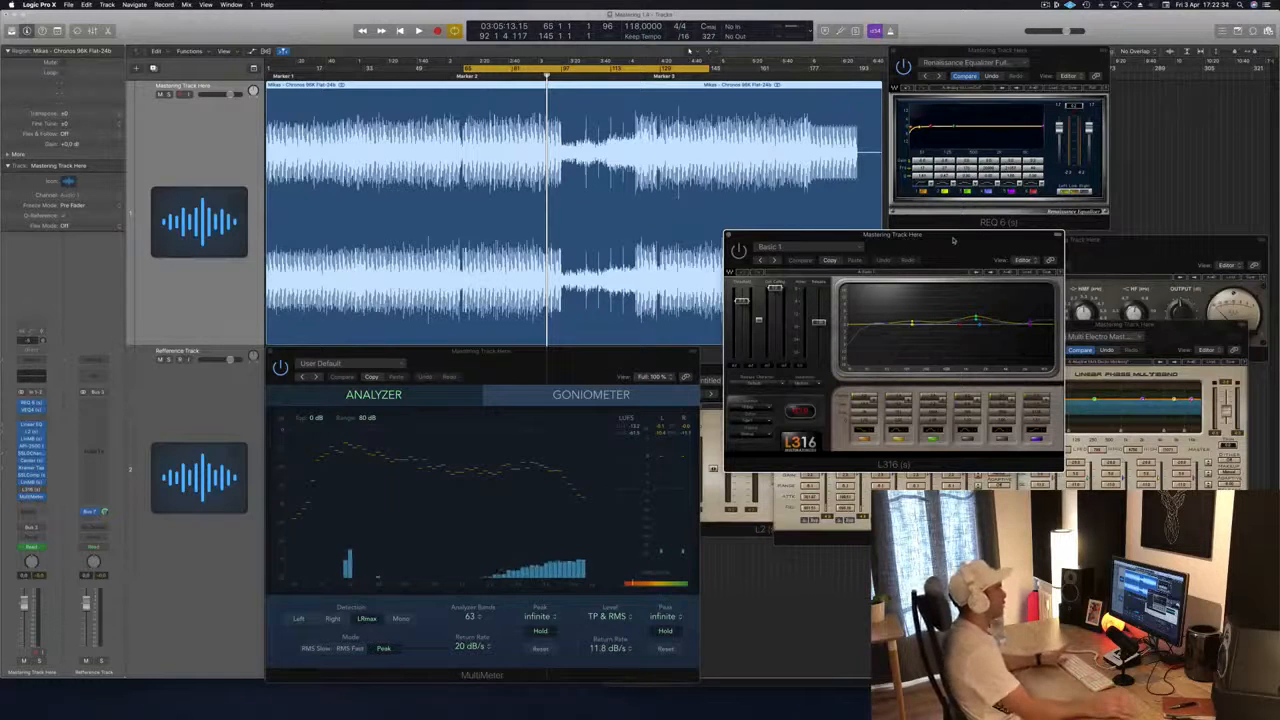
pyautogui.moveTo(742, 301); pyautogui.dragTo(742, 288)
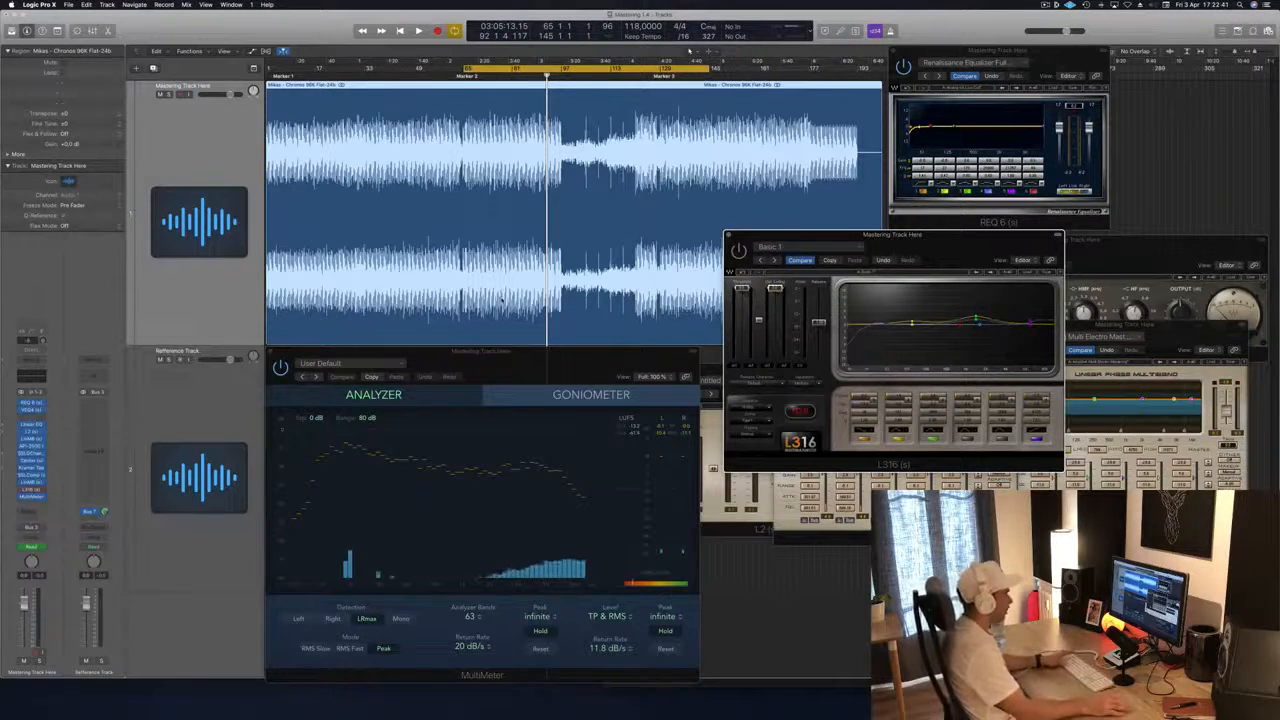
# Replay the cycle from bar 65 and separate the windows, with Multi Opto Mastering below VEQ4 and L316 overlapping MultiMeter's edge.
pyautogui.press('space')
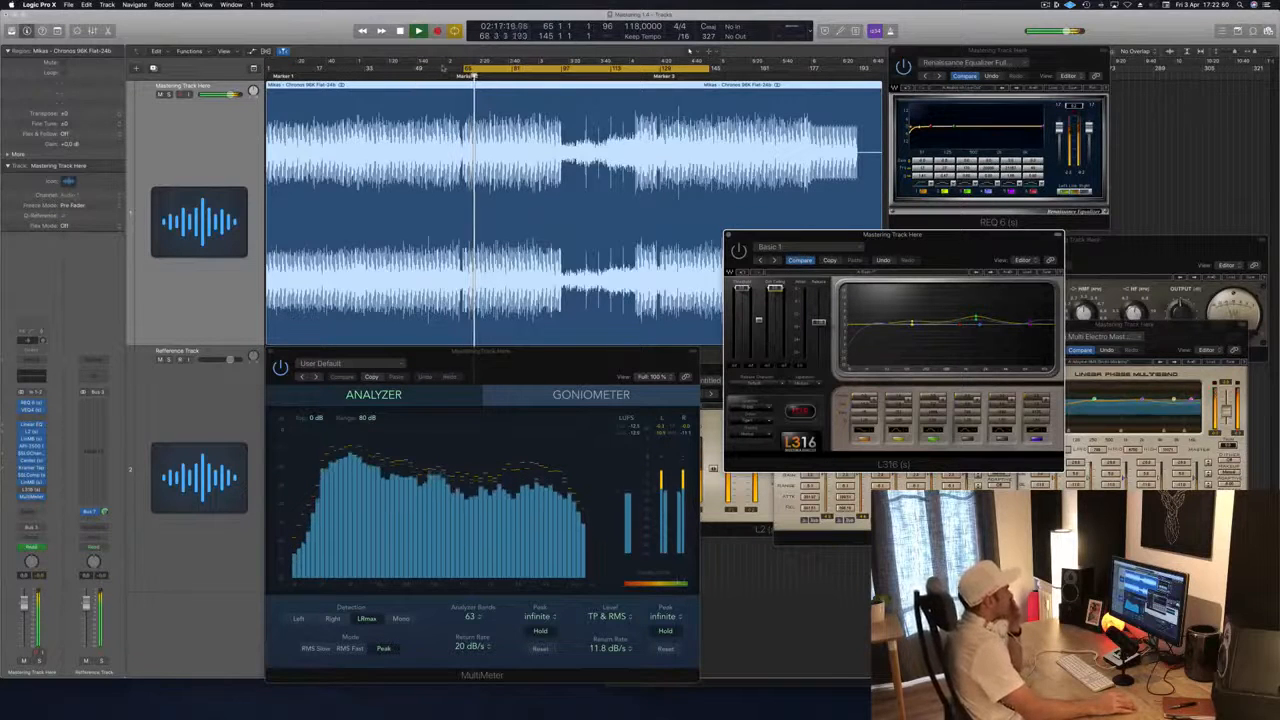
pyautogui.moveTo(980, 244); pyautogui.dragTo(957, 355)
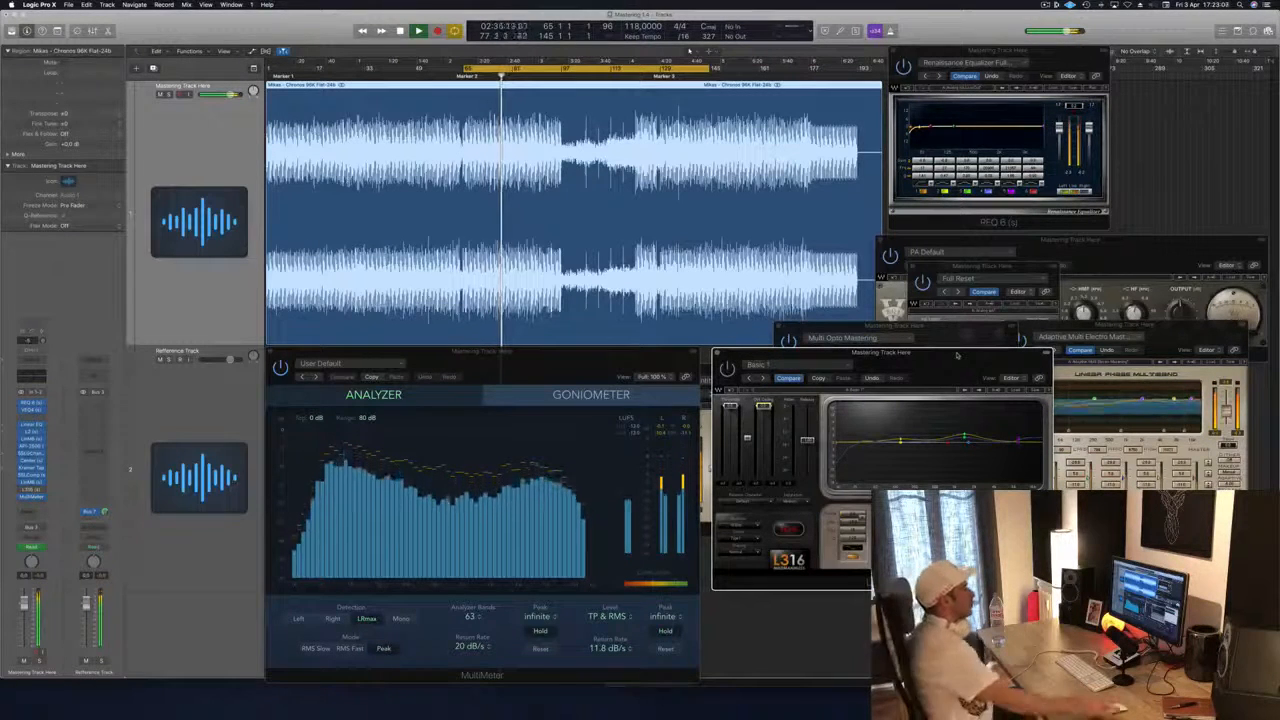
pyautogui.click(934, 340)
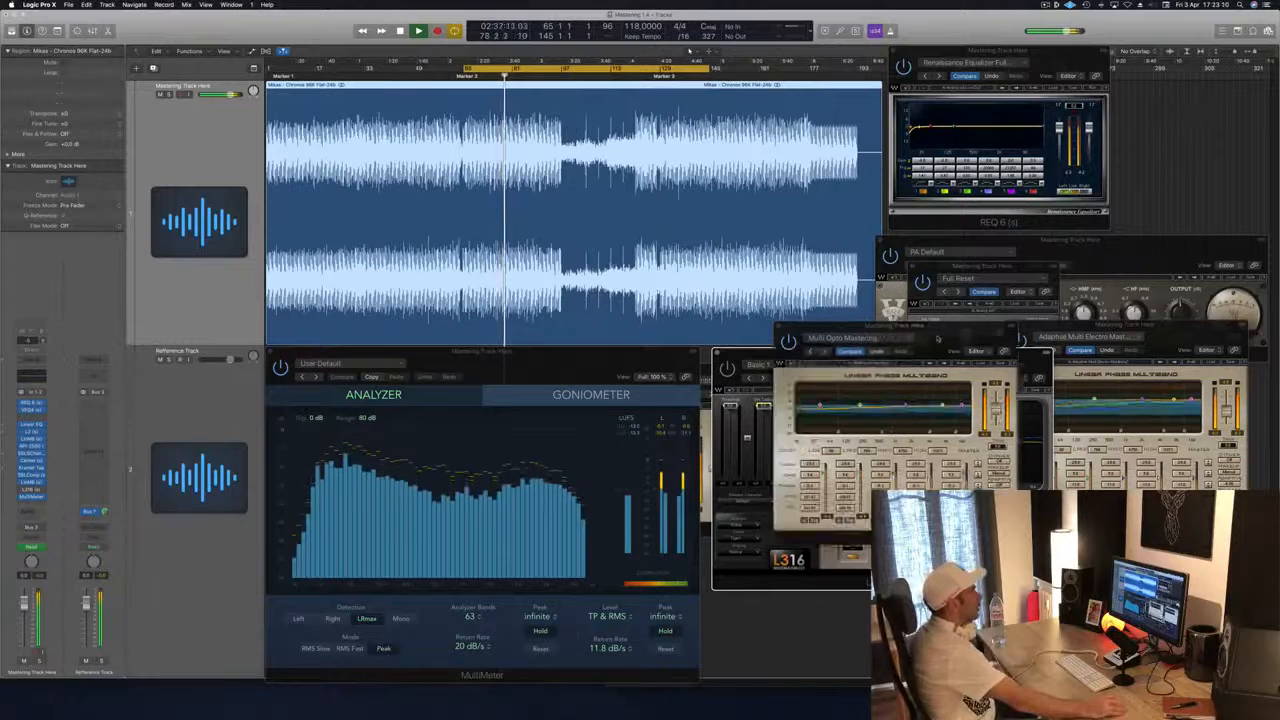
pyautogui.moveTo(940, 327); pyautogui.dragTo(897, 328)
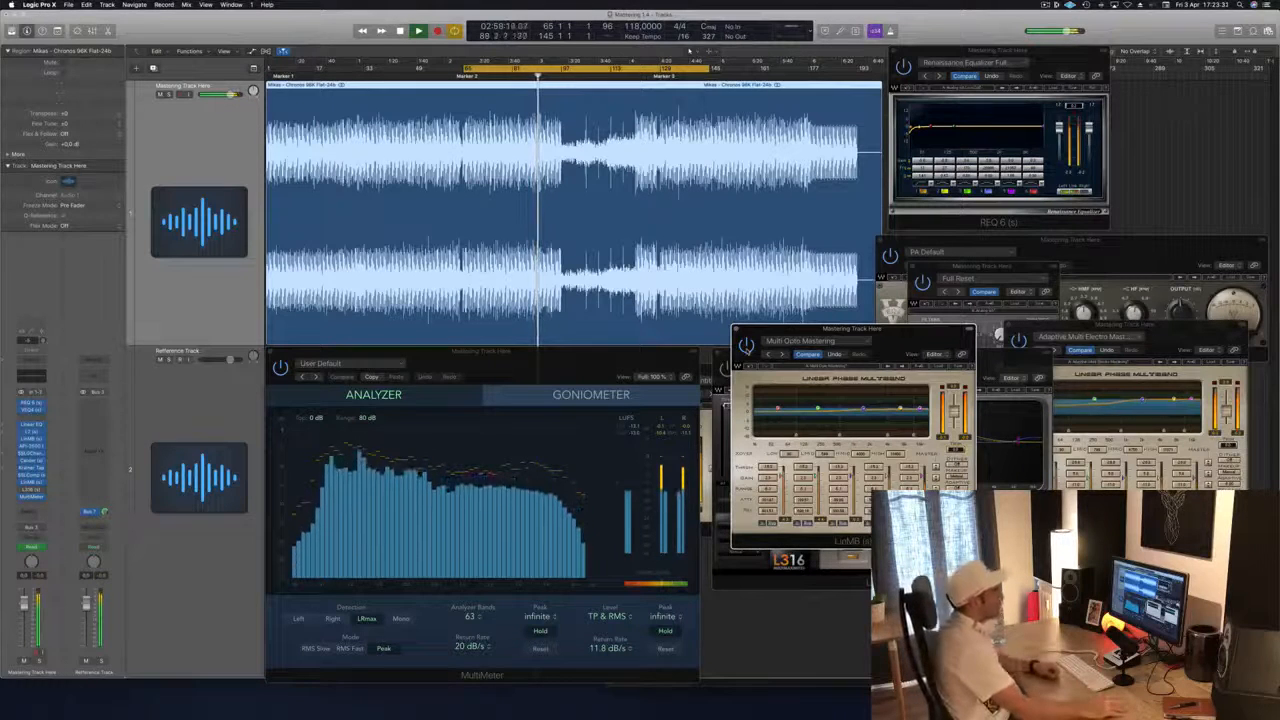
pyautogui.moveTo(931, 331); pyautogui.dragTo(1111, 302)
pyautogui.moveTo(870, 357); pyautogui.dragTo(746, 373)
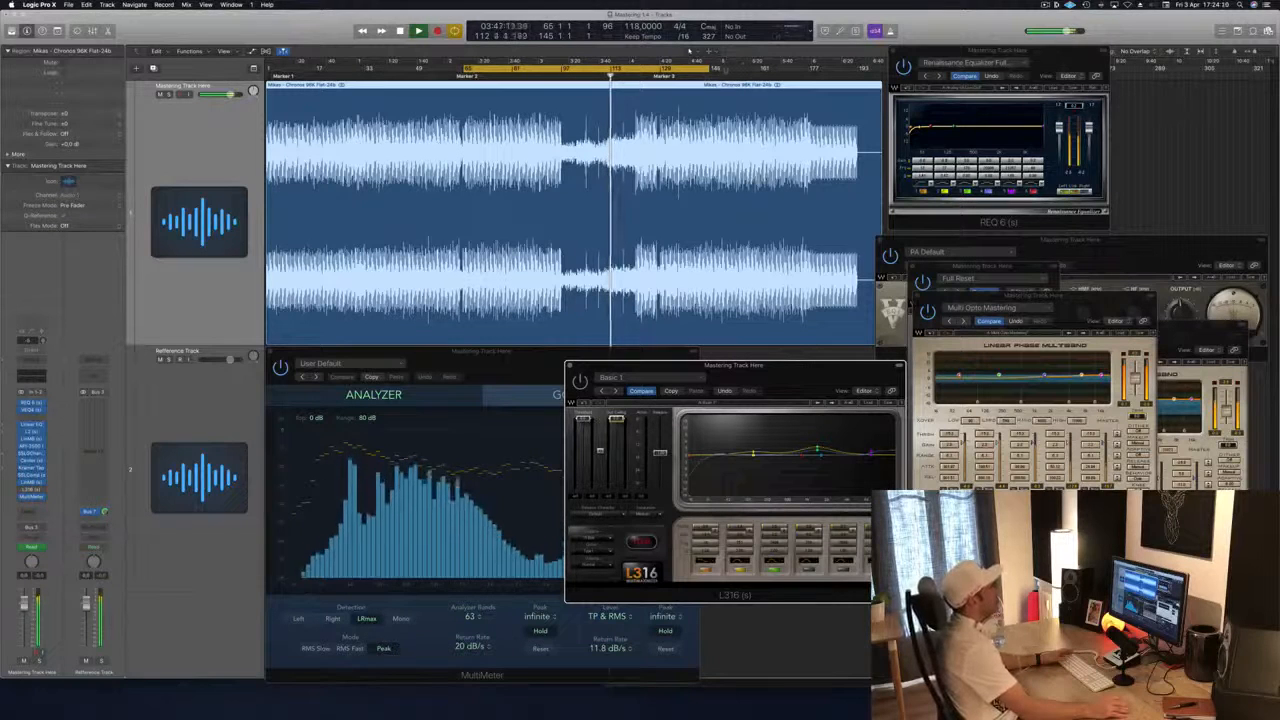
# Extend the cycle range to end at bar 177 and move the L316 window off MultiMeter toward the multiband windows.
pyautogui.click(709, 69)
pyautogui.moveTo(709, 69); pyautogui.dragTo(807, 70)
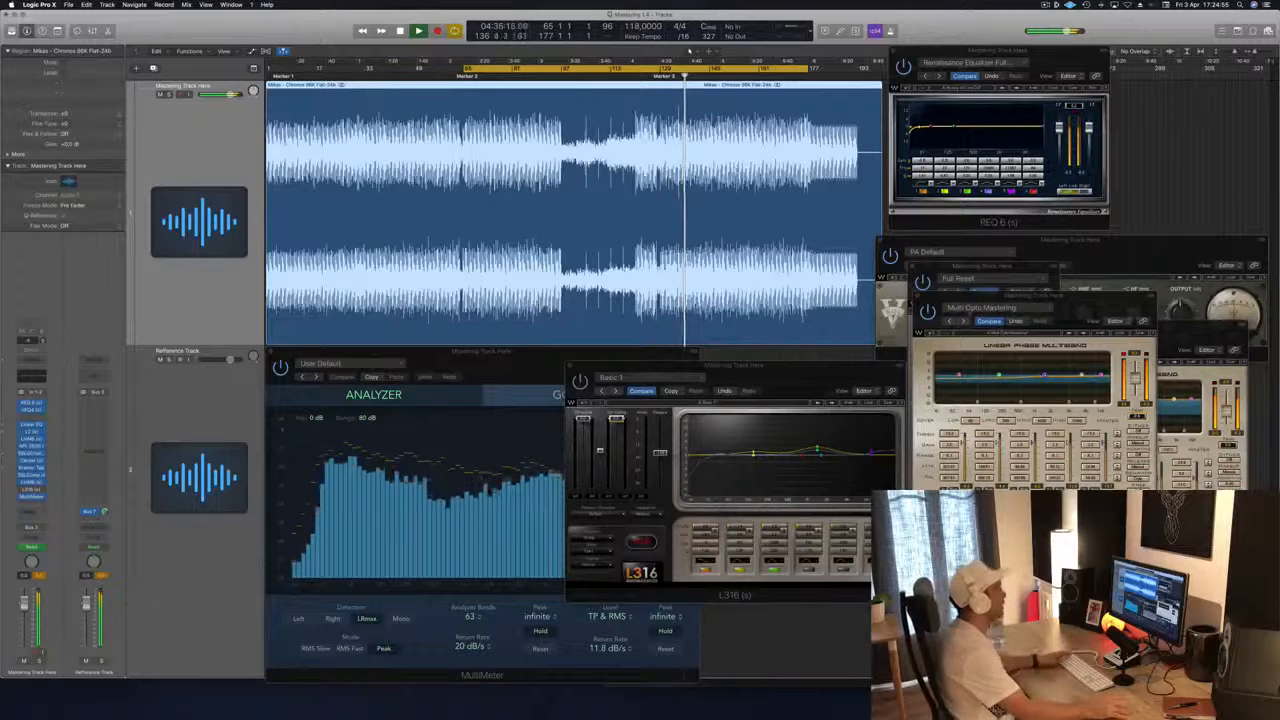
pyautogui.moveTo(735, 366); pyautogui.dragTo(763, 252)
pyautogui.moveTo(846, 253); pyautogui.dragTo(833, 299)
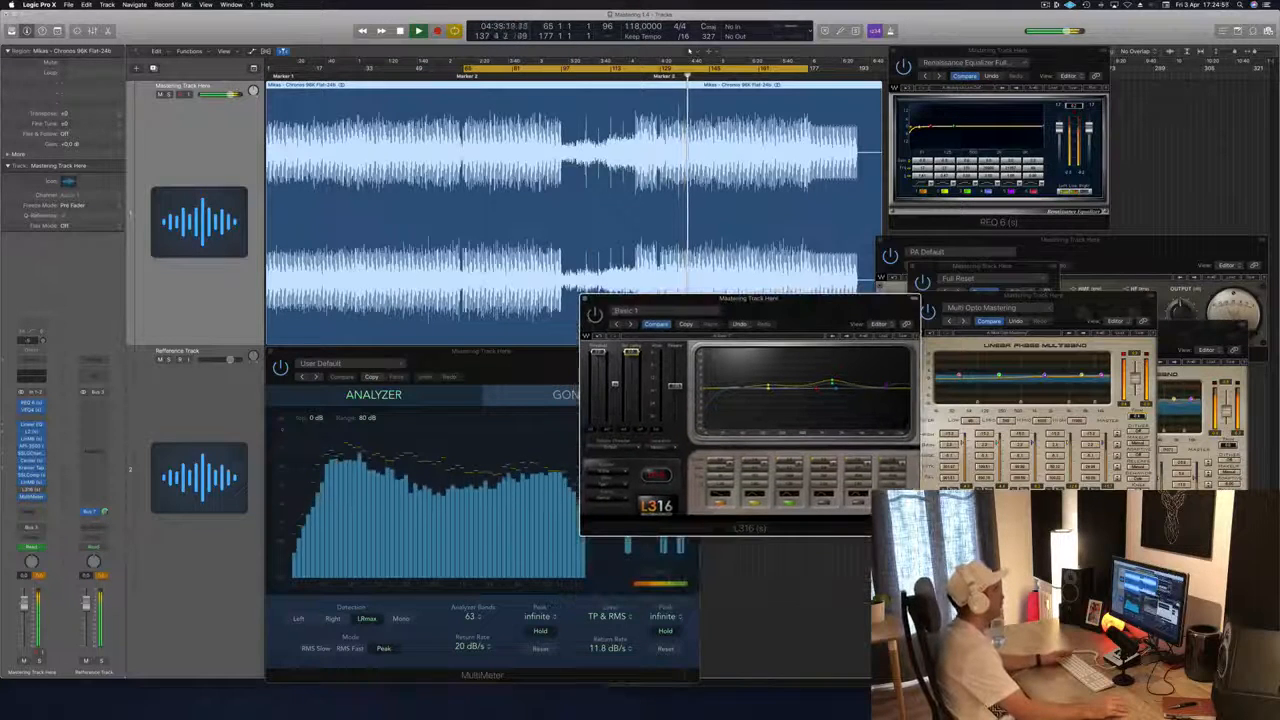
pyautogui.moveTo(833, 299); pyautogui.dragTo(1010, 295)
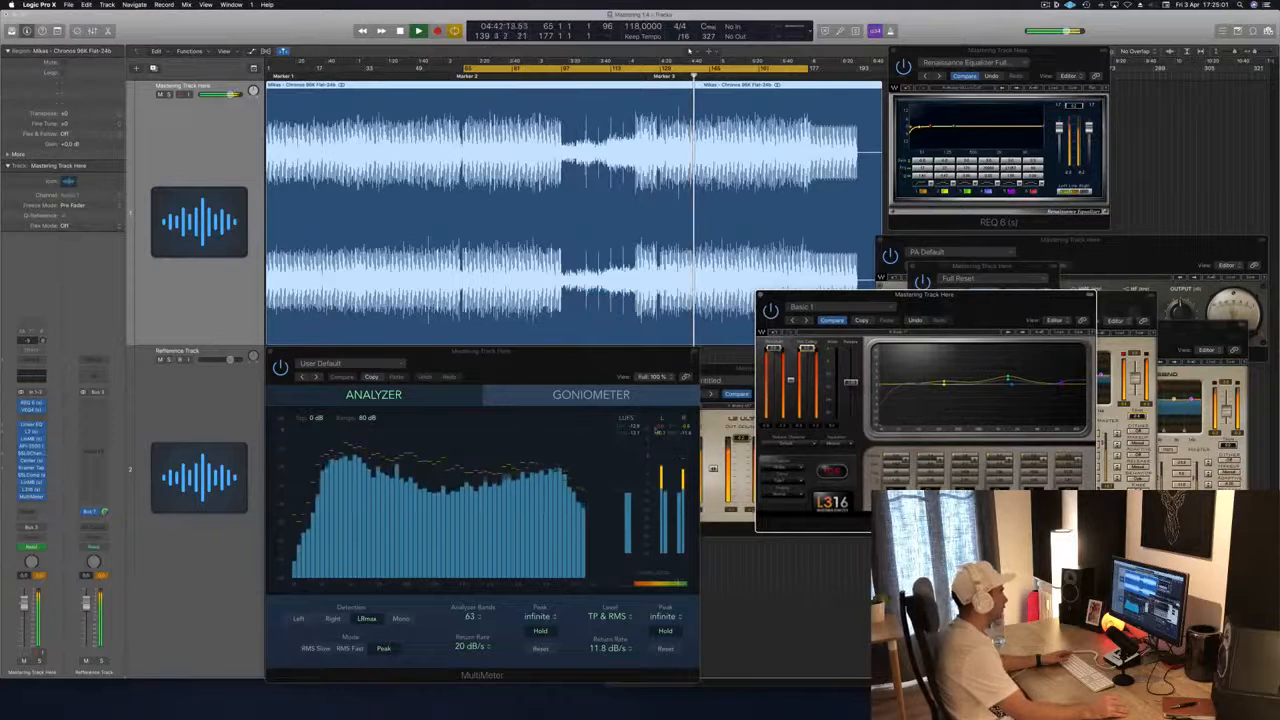
# Reset MultiMeter's loudness readings and lower the L316 threshold slightly during playback.
pyautogui.click(657, 431)
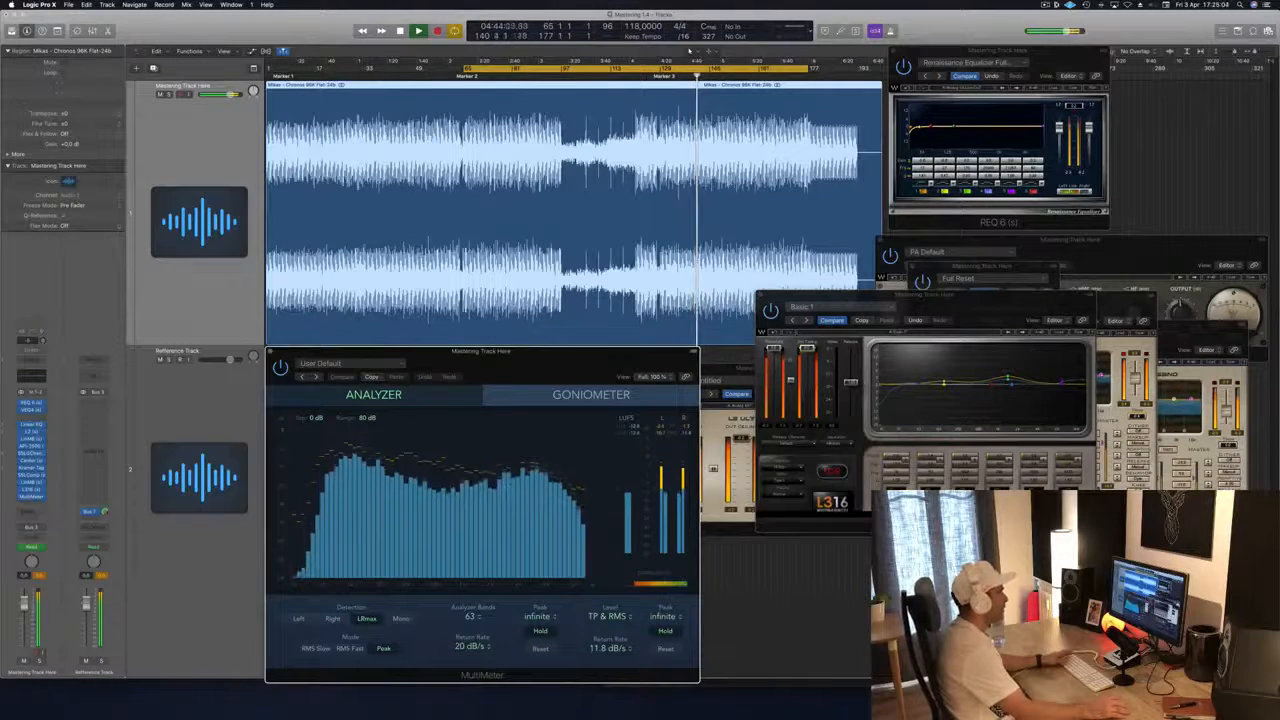
pyautogui.click(791, 381)
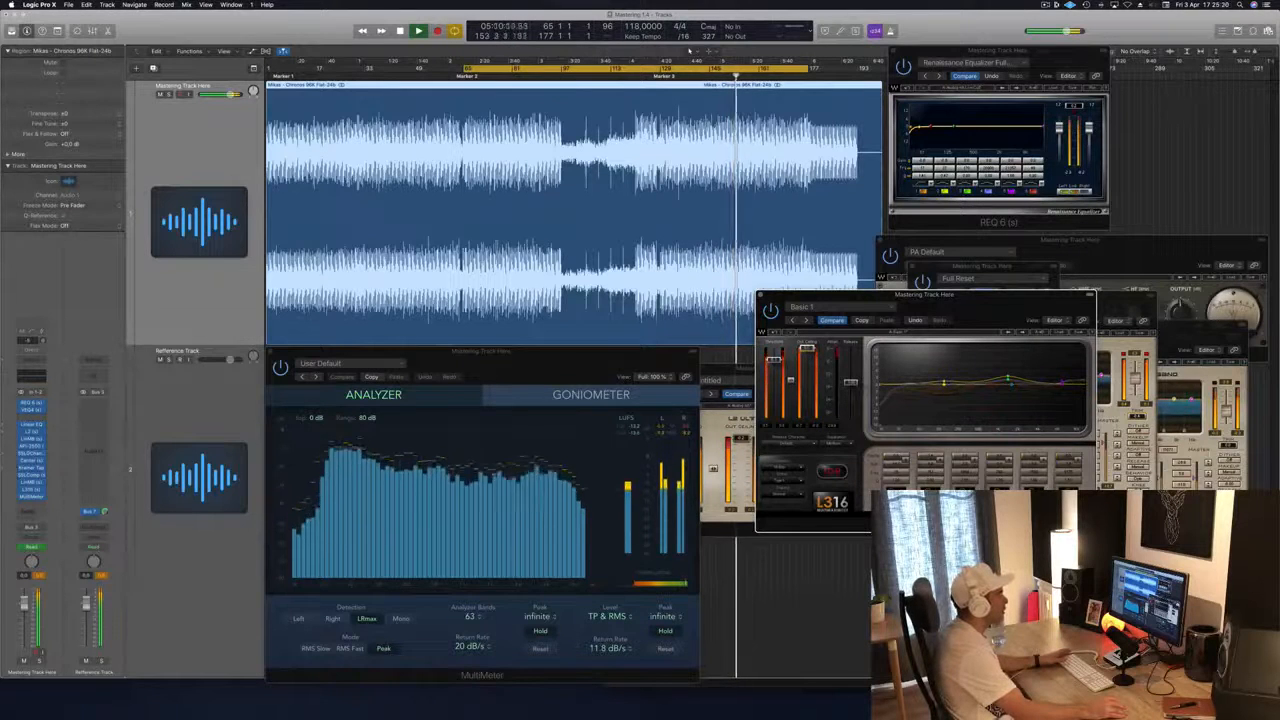
pyautogui.moveTo(949, 299); pyautogui.dragTo(943, 297)
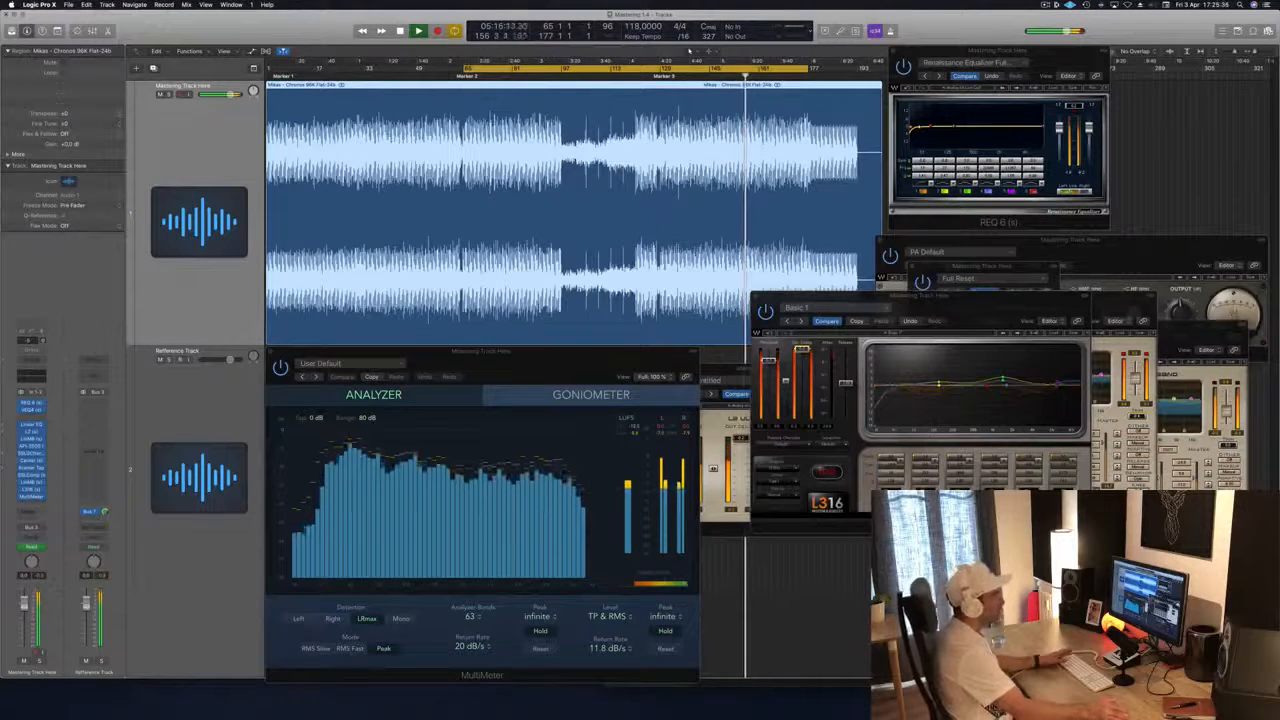
# Rearrange the Multi Opto Mastering and L316 windows below VEQ4 and replay the cycle from bar 65.
pyautogui.click(1122, 299)
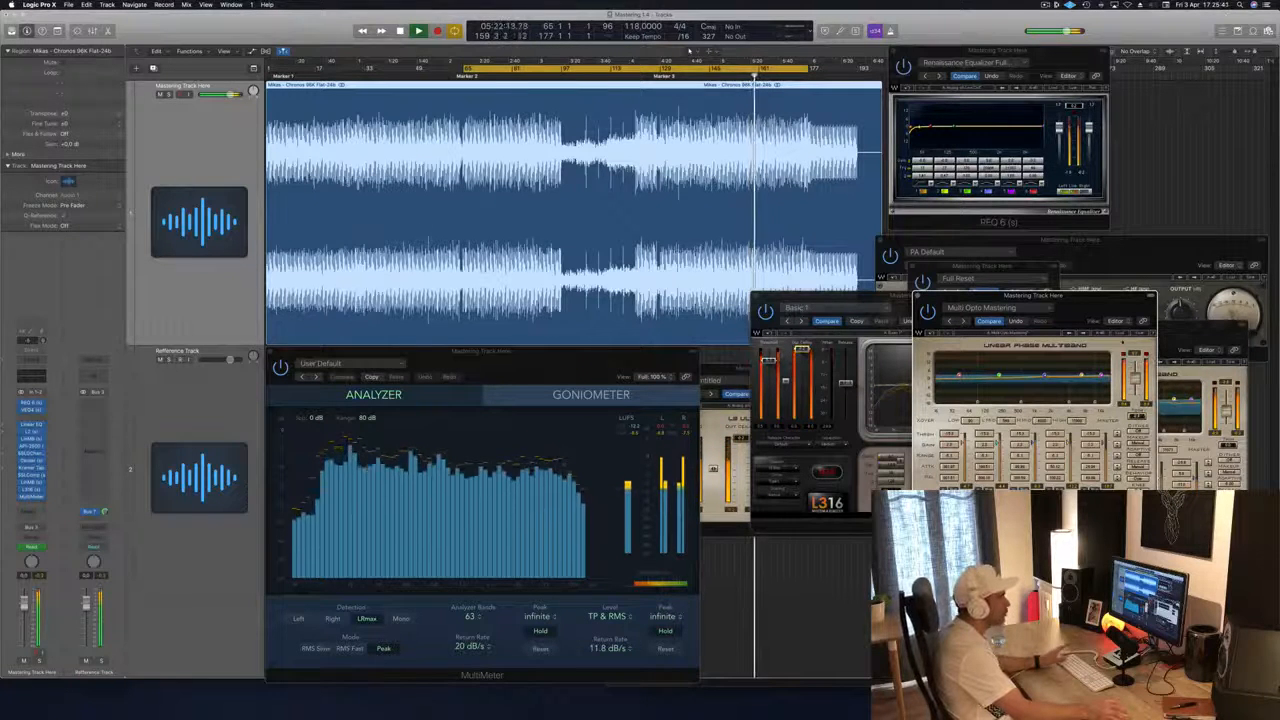
pyautogui.moveTo(1090, 307); pyautogui.dragTo(1197, 342)
pyautogui.moveTo(979, 306); pyautogui.dragTo(1004, 343)
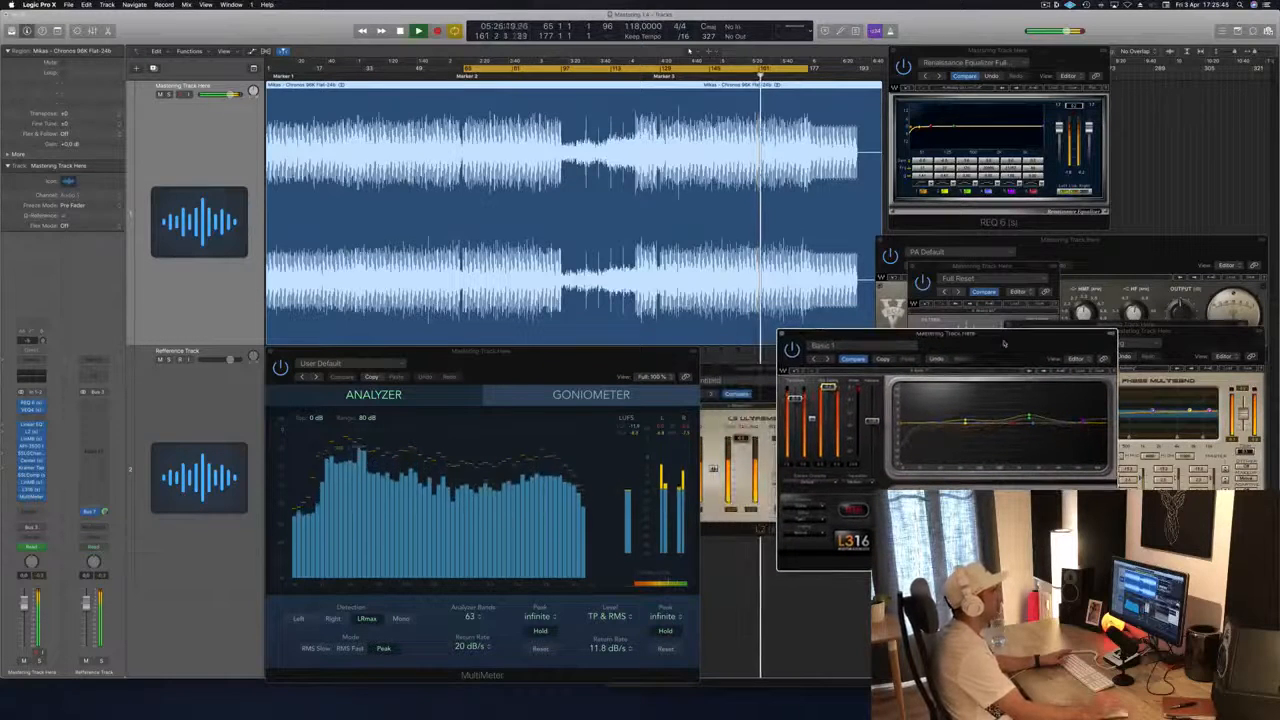
pyautogui.press('space')
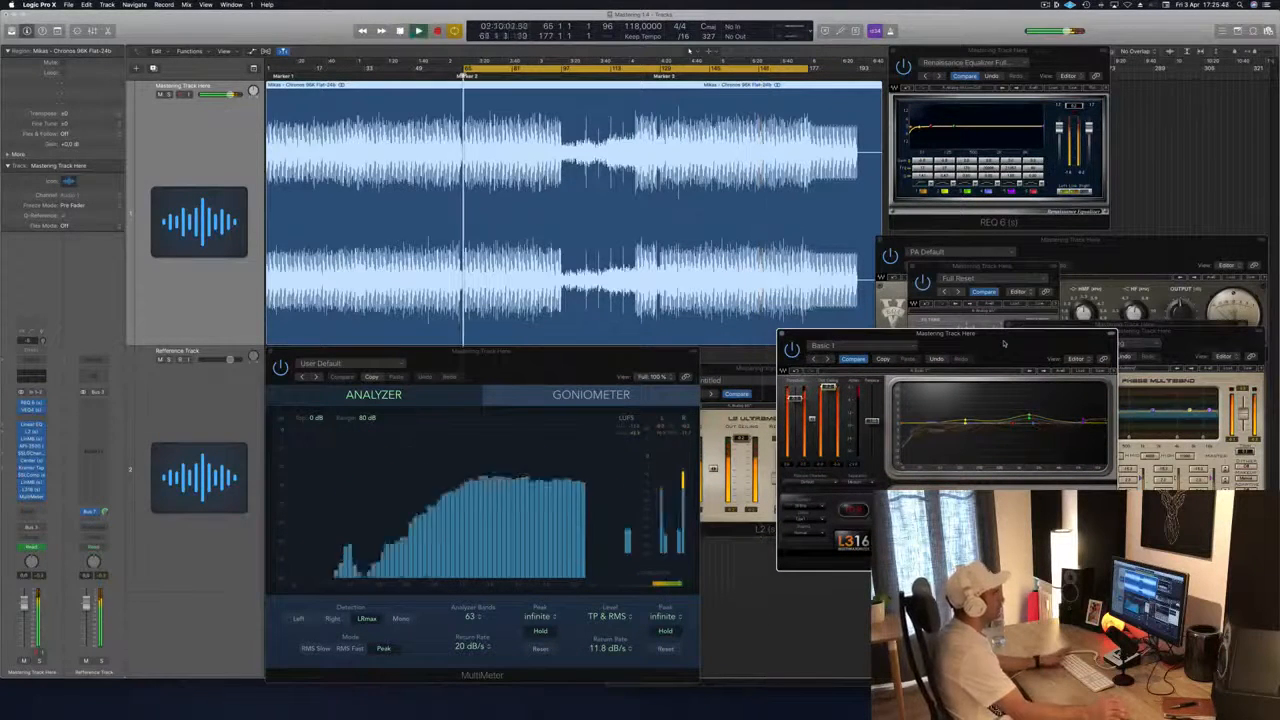
pyautogui.moveTo(975, 345); pyautogui.dragTo(945, 343)
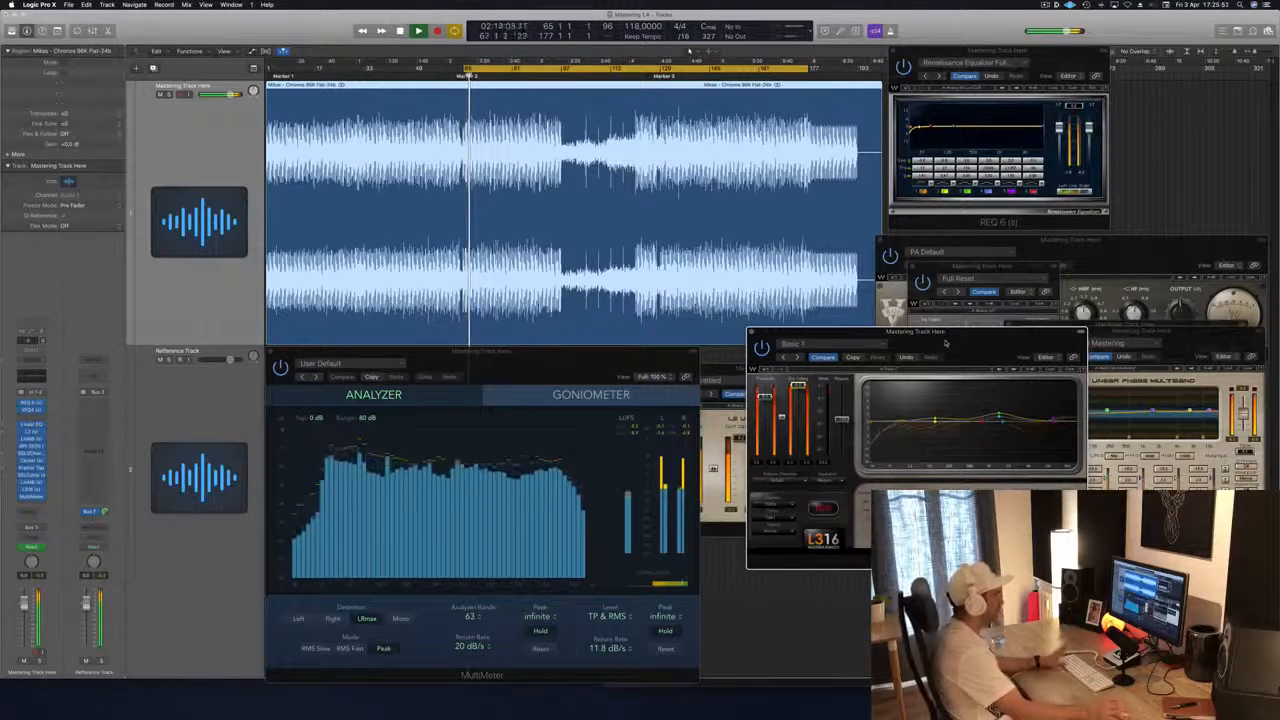
pyautogui.moveTo(945, 343); pyautogui.dragTo(1005, 361)
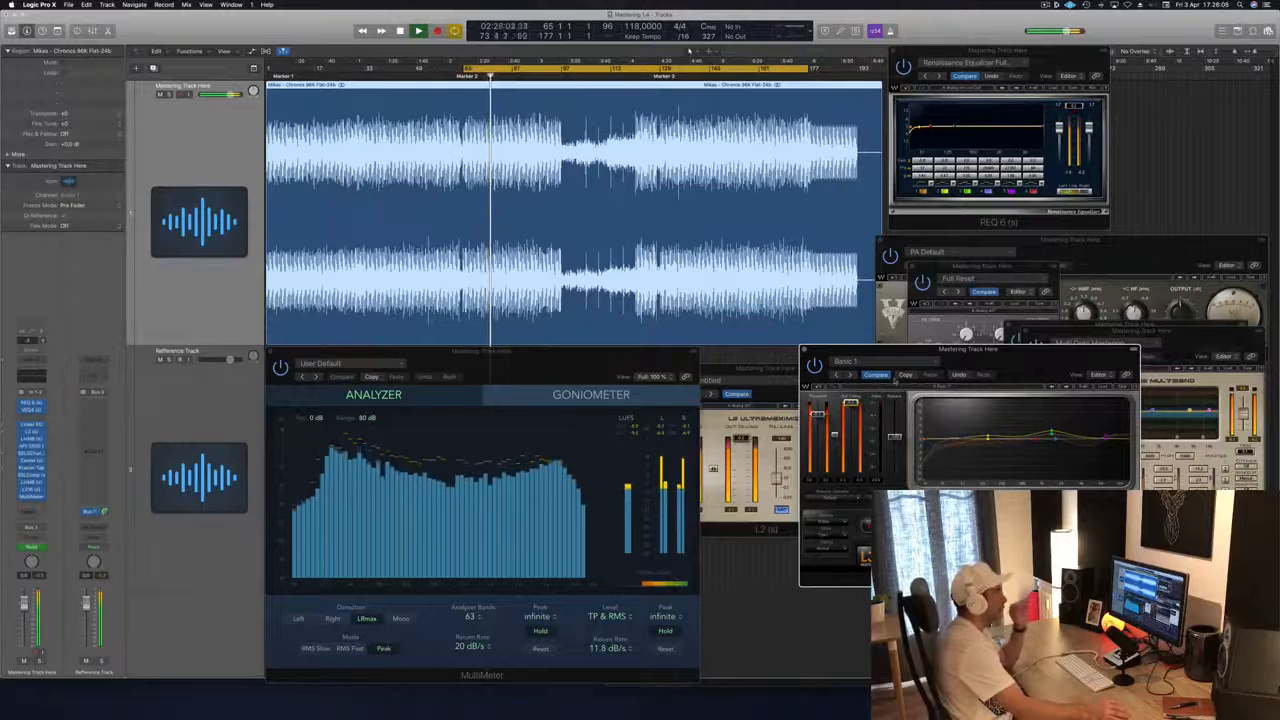
pyautogui.moveTo(995, 370); pyautogui.dragTo(988, 366)
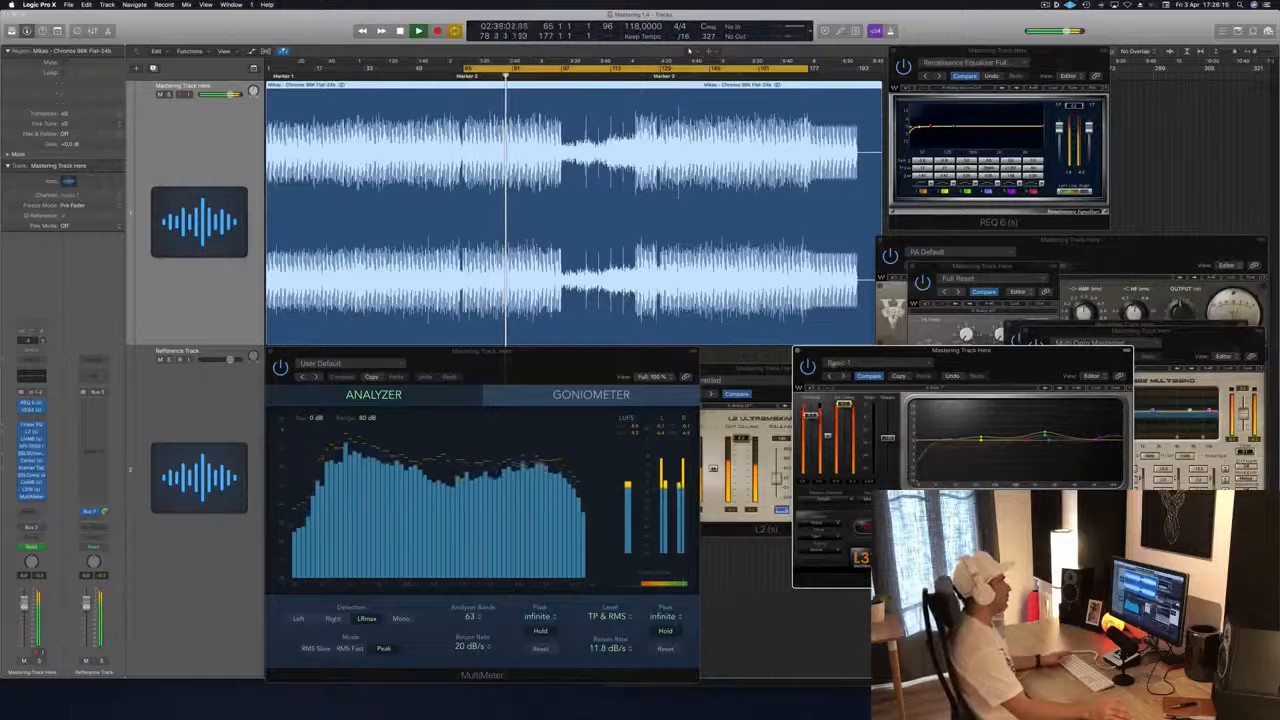
# Close L316, move MultiMeter aside, and stretch the cycle over the whole track from bar 1 to 197 for playback from the start.
pyautogui.click(798, 351)
pyautogui.moveTo(638, 354); pyautogui.dragTo(991, 324)
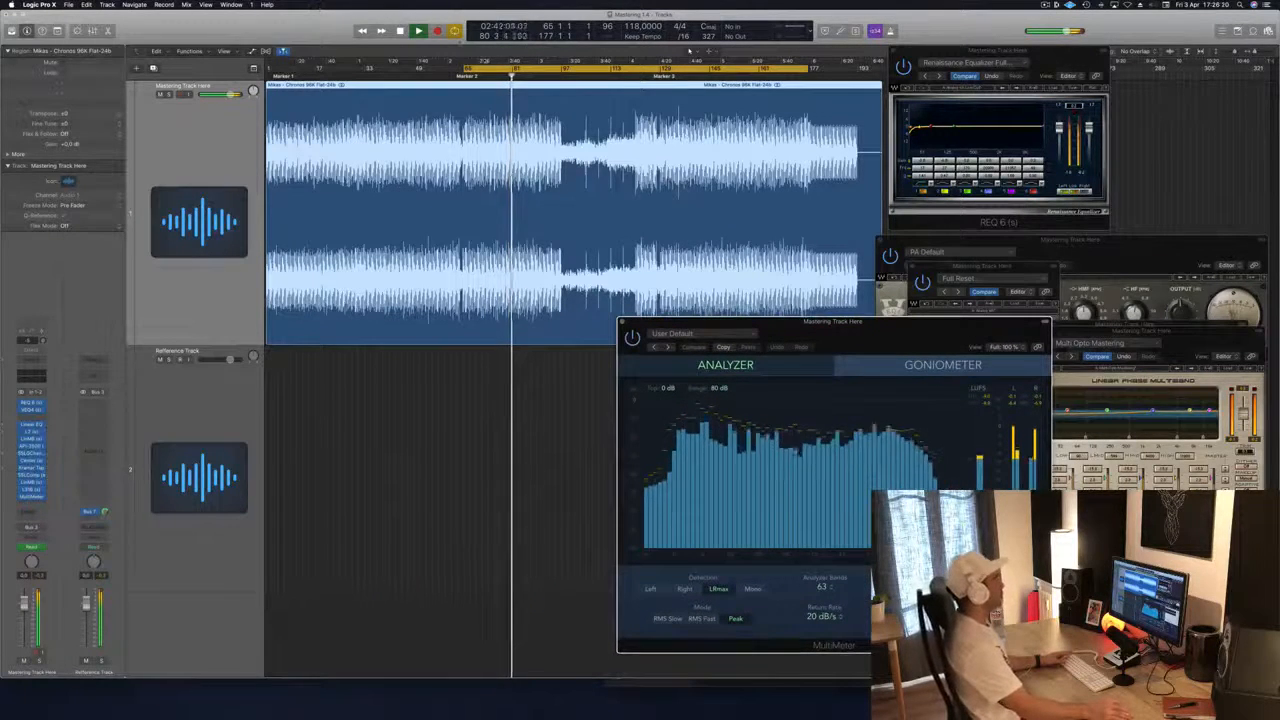
pyautogui.click(474, 69)
pyautogui.click(470, 69)
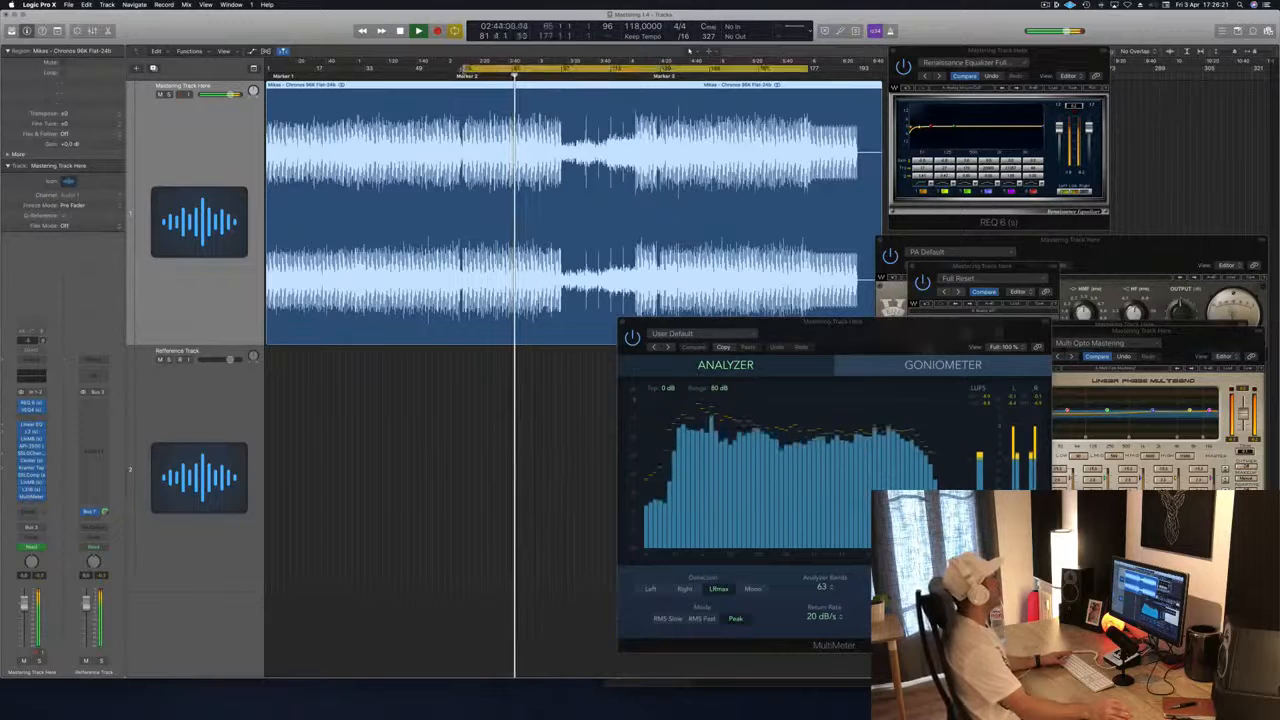
pyautogui.moveTo(466, 69); pyautogui.dragTo(268, 70)
pyautogui.moveTo(818, 69); pyautogui.dragTo(870, 71)
pyautogui.click(1031, 50)
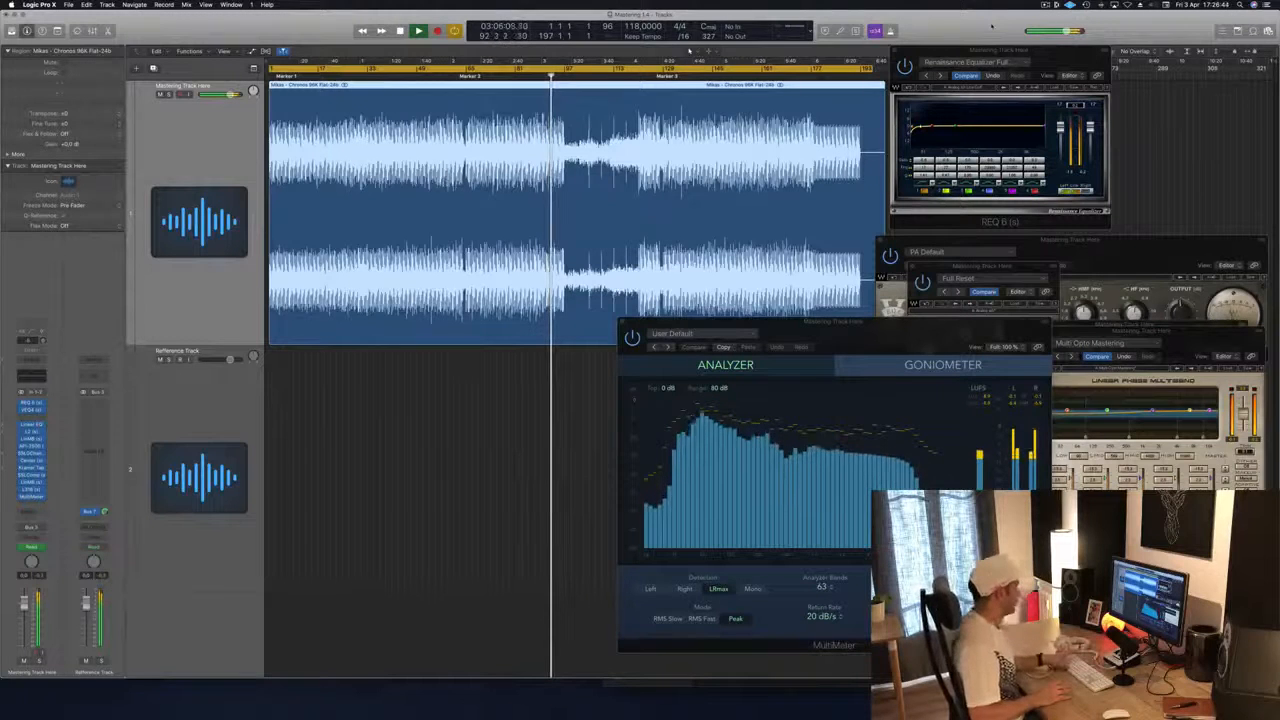
pyautogui.press('Return')
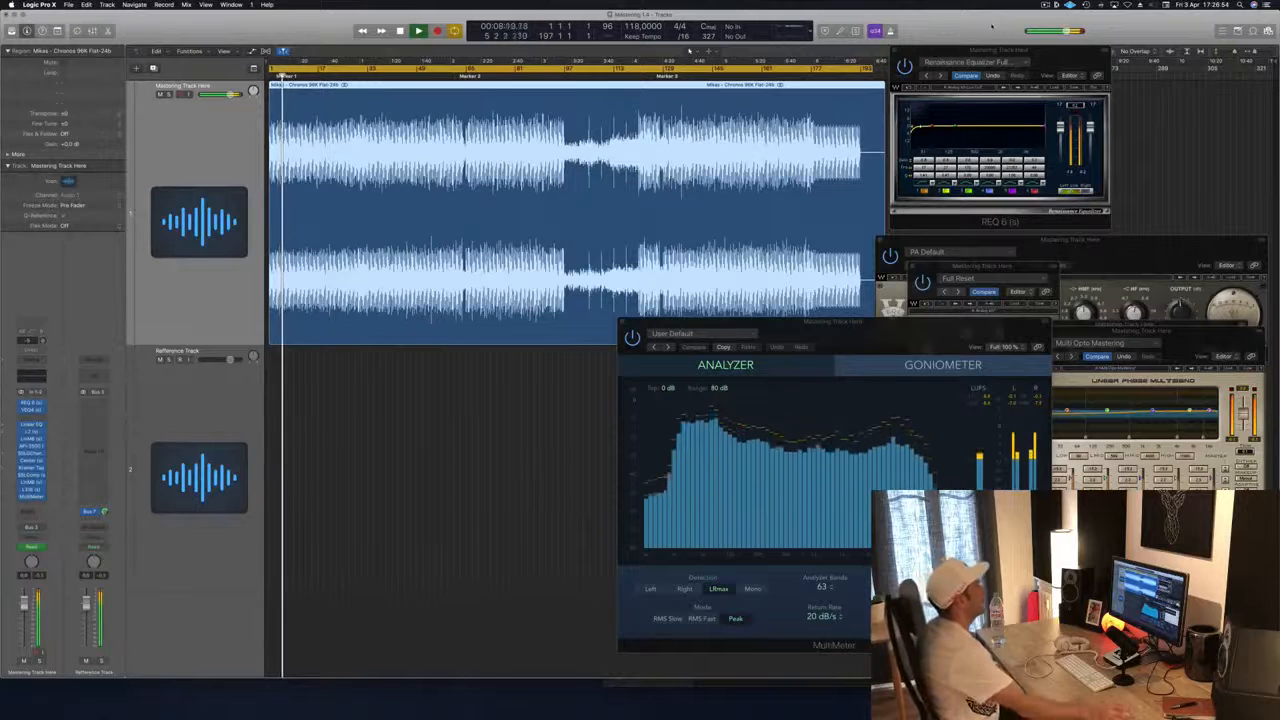
# Move MultiMeter back below the waveform and reopen the L316 limiter window beside the L2.
pyautogui.moveTo(885, 329); pyautogui.dragTo(473, 357)
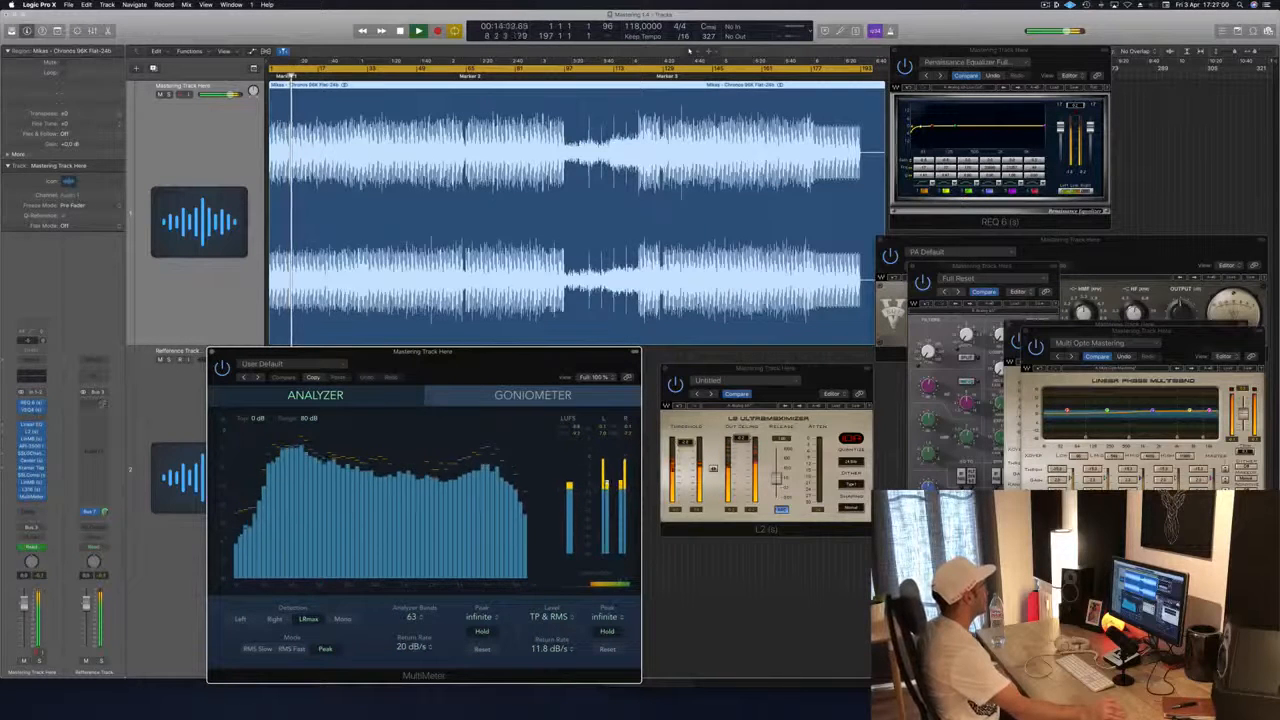
pyautogui.click(32, 483)
pyautogui.click(32, 483)
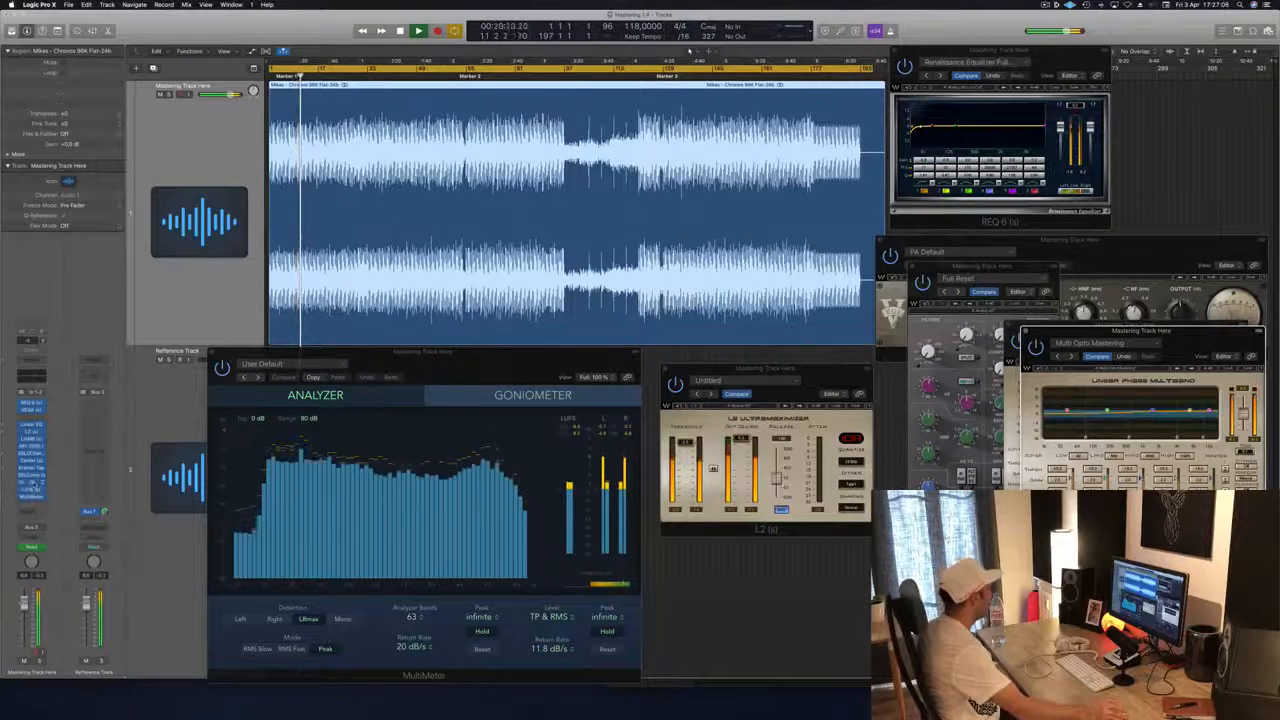
pyautogui.click(32, 490)
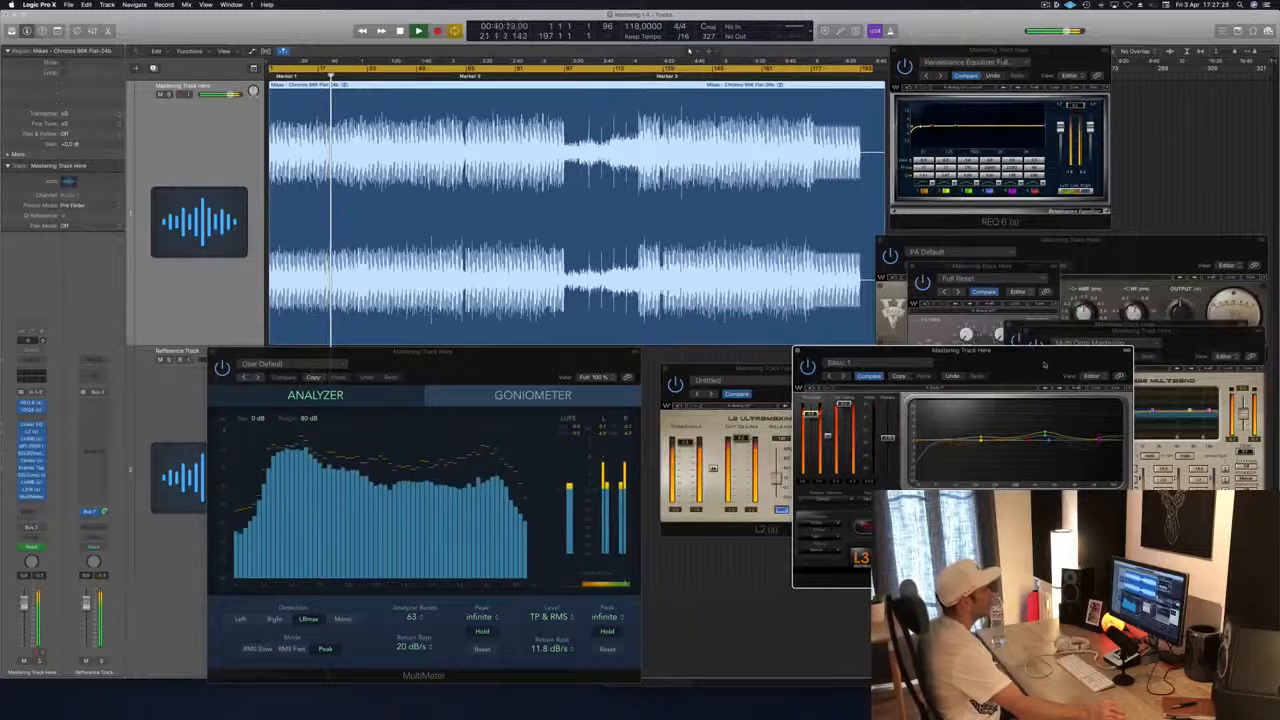
pyautogui.moveTo(1023, 355); pyautogui.dragTo(1008, 348)
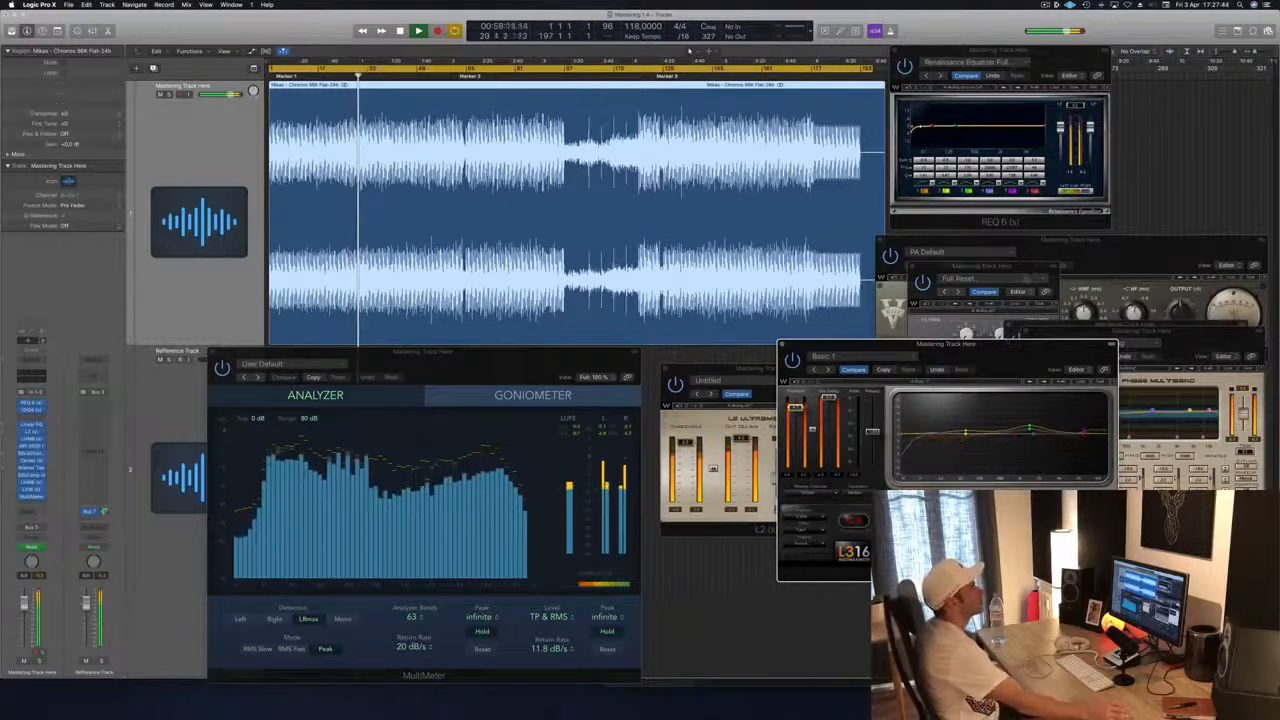
# Place the SSLGChannel window beside MultiMeter, lower the Multi Opto Mastering window and raise VEQ4 over REQ 6.
pyautogui.moveTo(1008, 268); pyautogui.dragTo(928, 270)
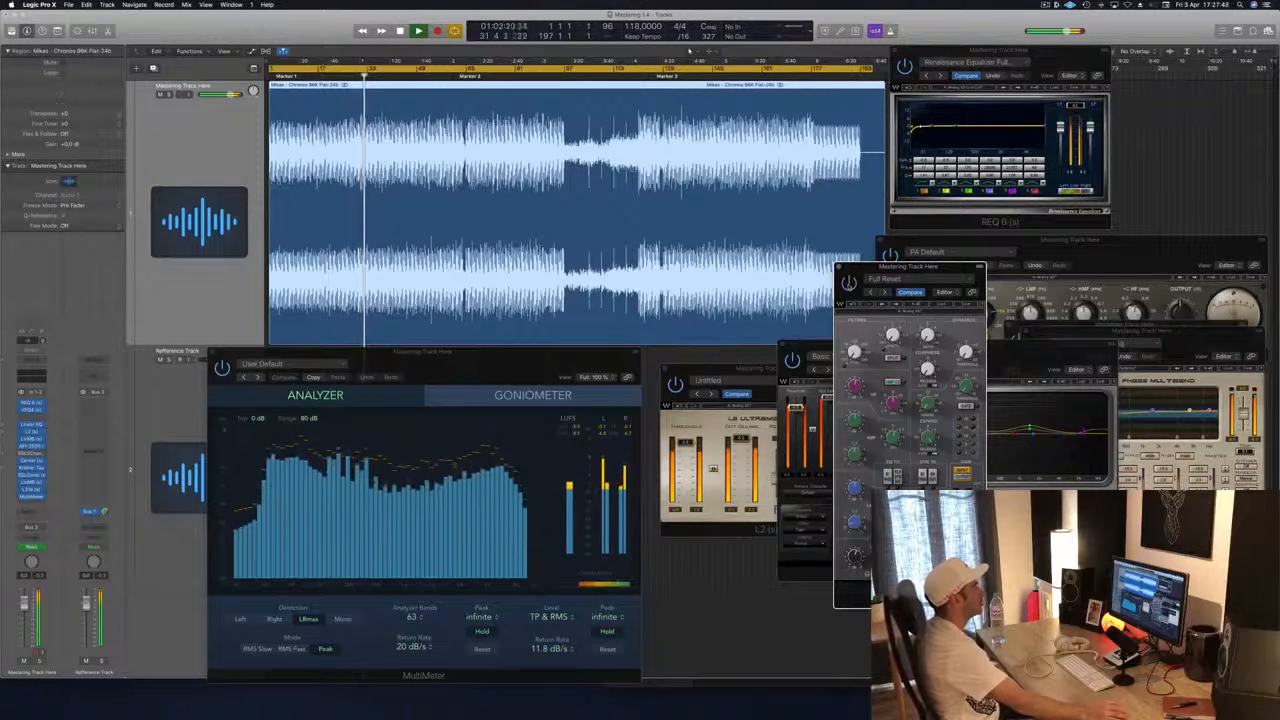
pyautogui.moveTo(928, 268); pyautogui.dragTo(1047, 256)
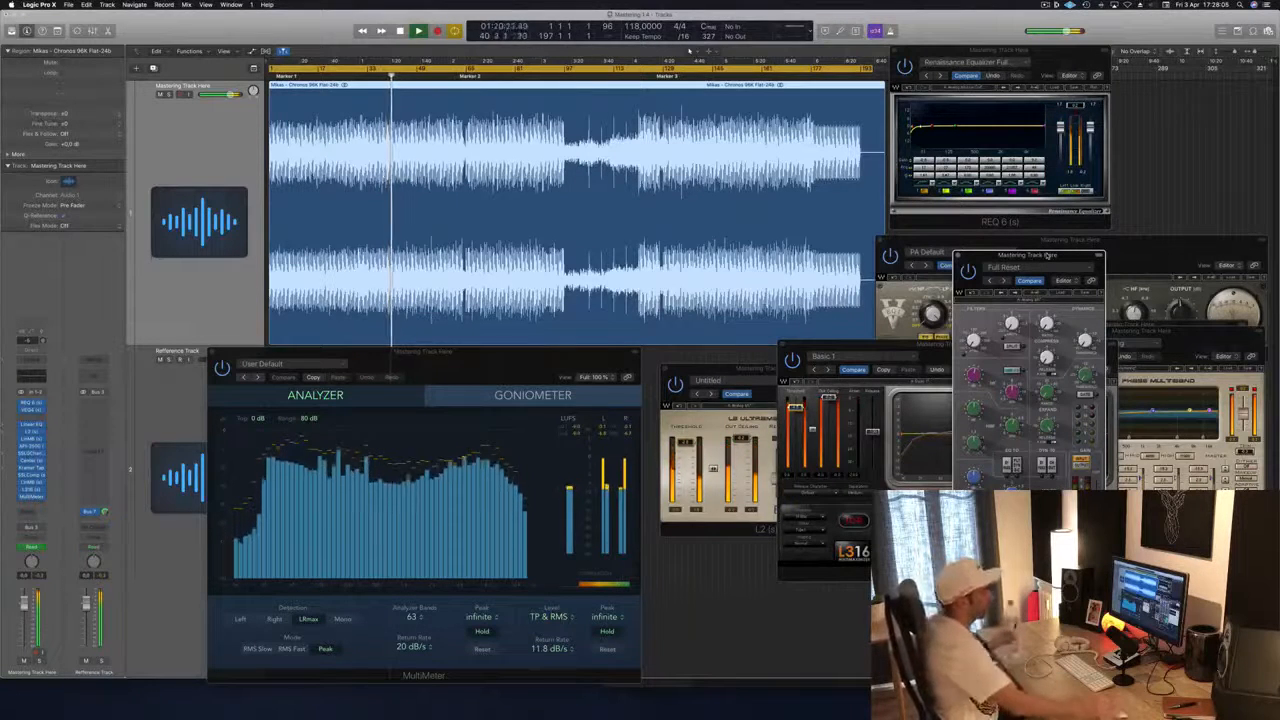
pyautogui.click(1207, 360)
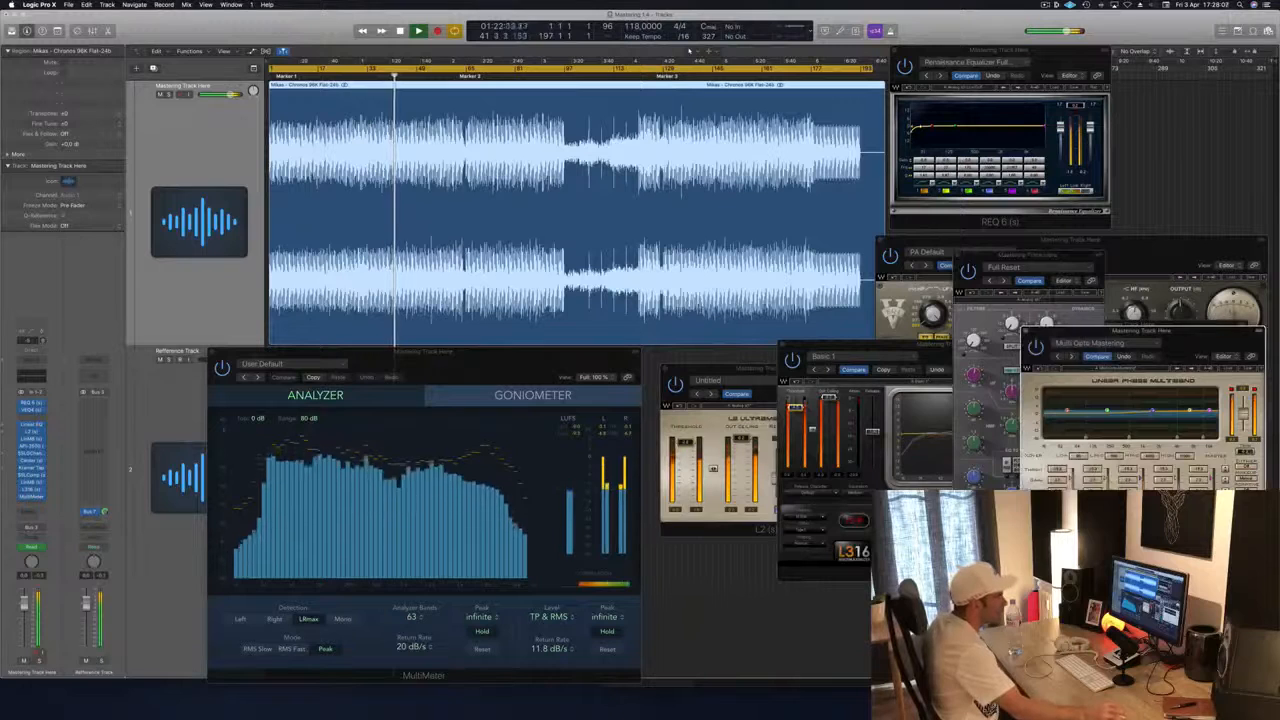
pyautogui.moveTo(1207, 347)
pyautogui.mouseDown()
pyautogui.moveTo(1190, 381)
pyautogui.moveTo(1204, 355)
pyautogui.moveTo(1215, 361)
pyautogui.mouseUp()
pyautogui.moveTo(1057, 258); pyautogui.dragTo(820, 345)
pyautogui.click(1090, 244)
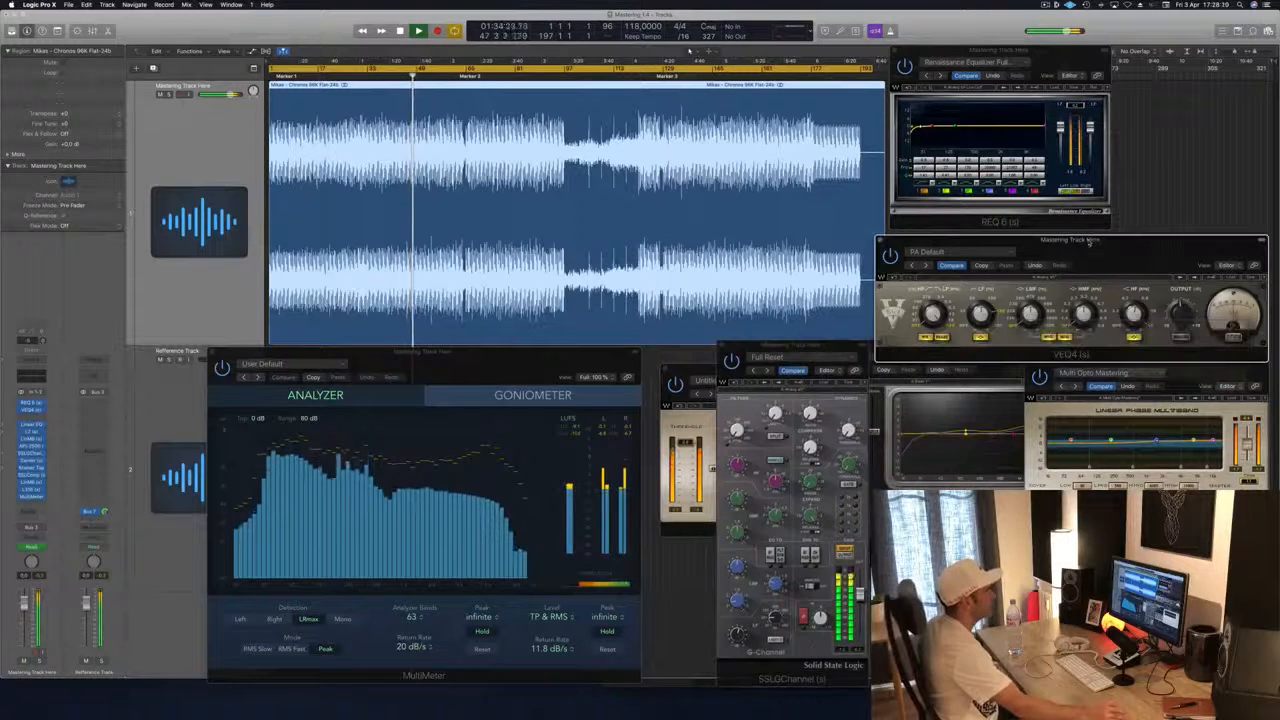
pyautogui.moveTo(1090, 244); pyautogui.dragTo(1102, 169)
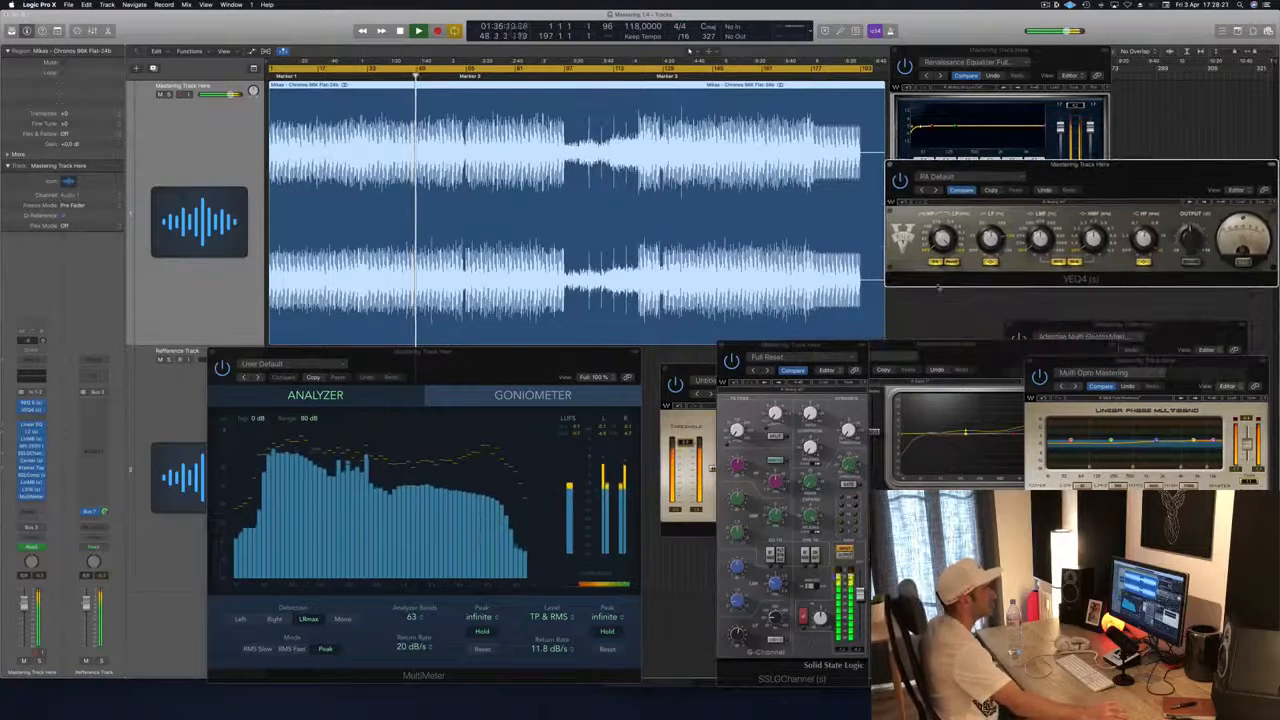
# Rearrange the remaining plug-in windows, with Adaptive Multi Electro beside VEQ4, API 2500 below it and L316 behind API 2500.
pyautogui.click(985, 312)
pyautogui.moveTo(985, 312); pyautogui.dragTo(884, 357)
pyautogui.click(1188, 336)
pyautogui.moveTo(1188, 336); pyautogui.dragTo(1205, 160)
pyautogui.click(1198, 372)
pyautogui.moveTo(1198, 365); pyautogui.dragTo(1179, 411)
pyautogui.click(1008, 405)
pyautogui.moveTo(905, 362); pyautogui.dragTo(1217, 372)
pyautogui.moveTo(960, 443); pyautogui.dragTo(963, 300)
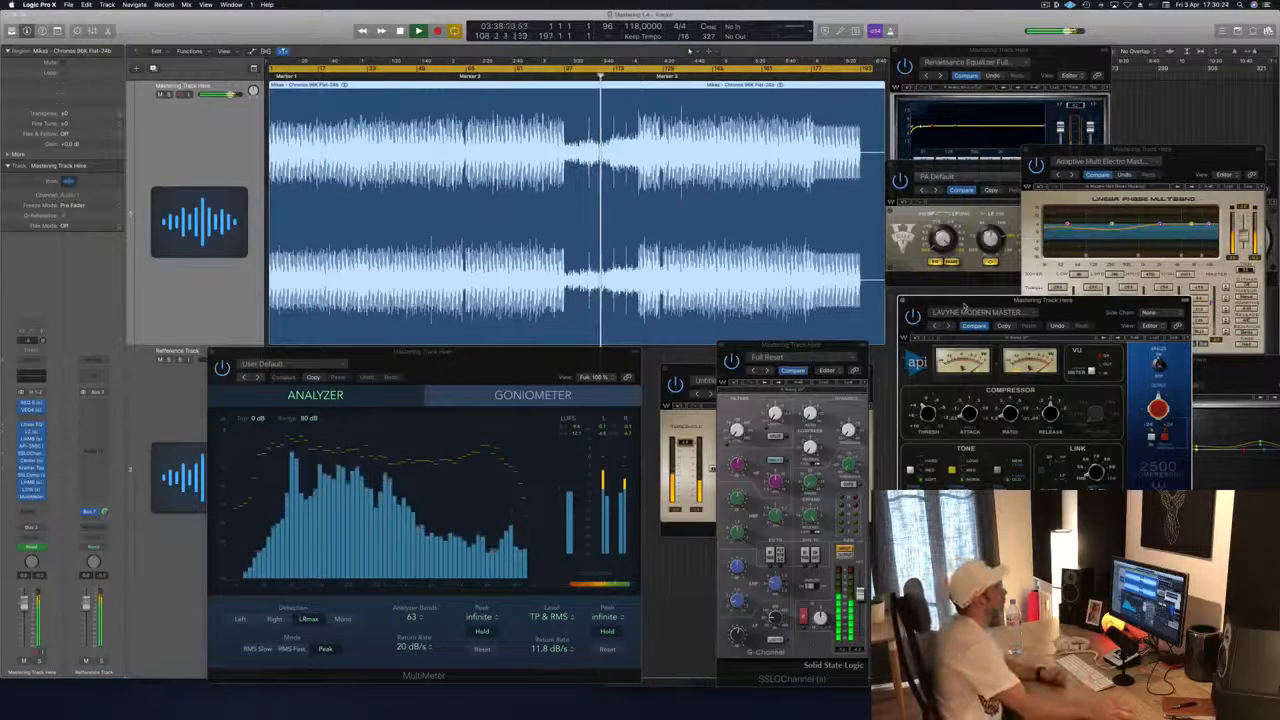
# Lower the API 2500 window, place the L2 window in front of SSLGChannel and shift REQ 6 down over VEQ4.
pyautogui.moveTo(1085, 302); pyautogui.dragTo(1095, 295)
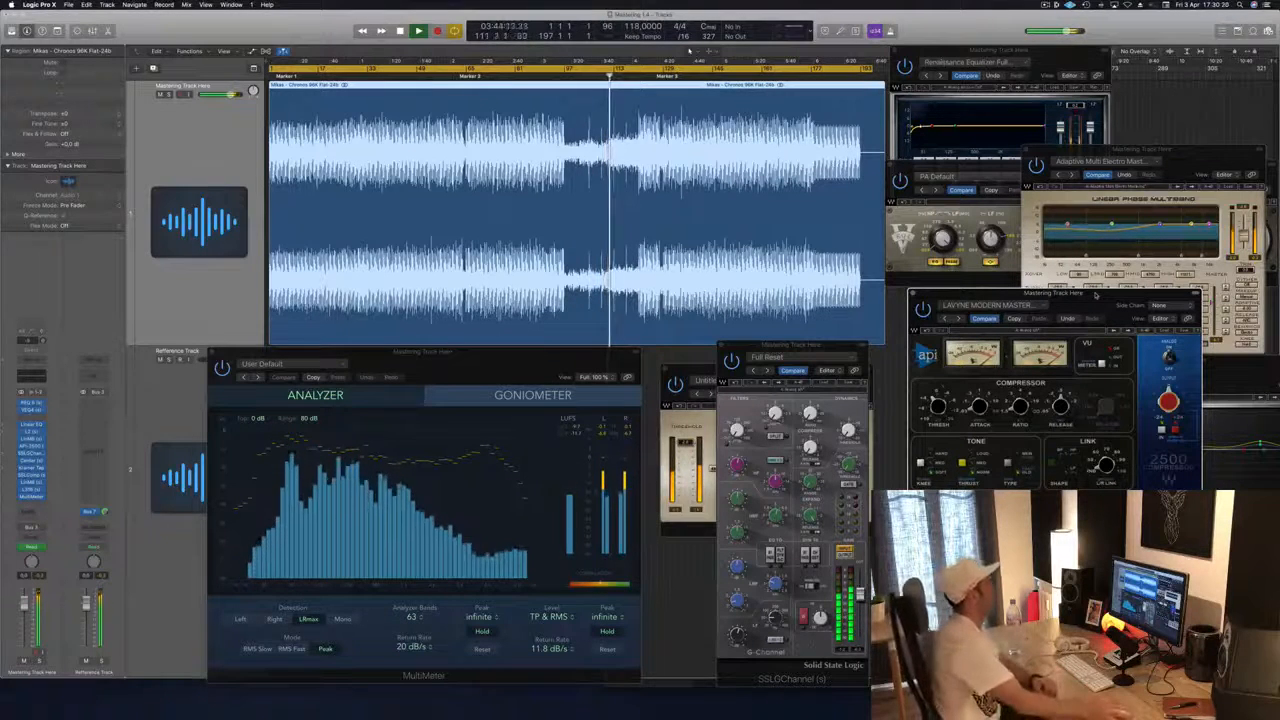
pyautogui.moveTo(1095, 298); pyautogui.dragTo(1024, 388)
pyautogui.moveTo(697, 371); pyautogui.dragTo(697, 365)
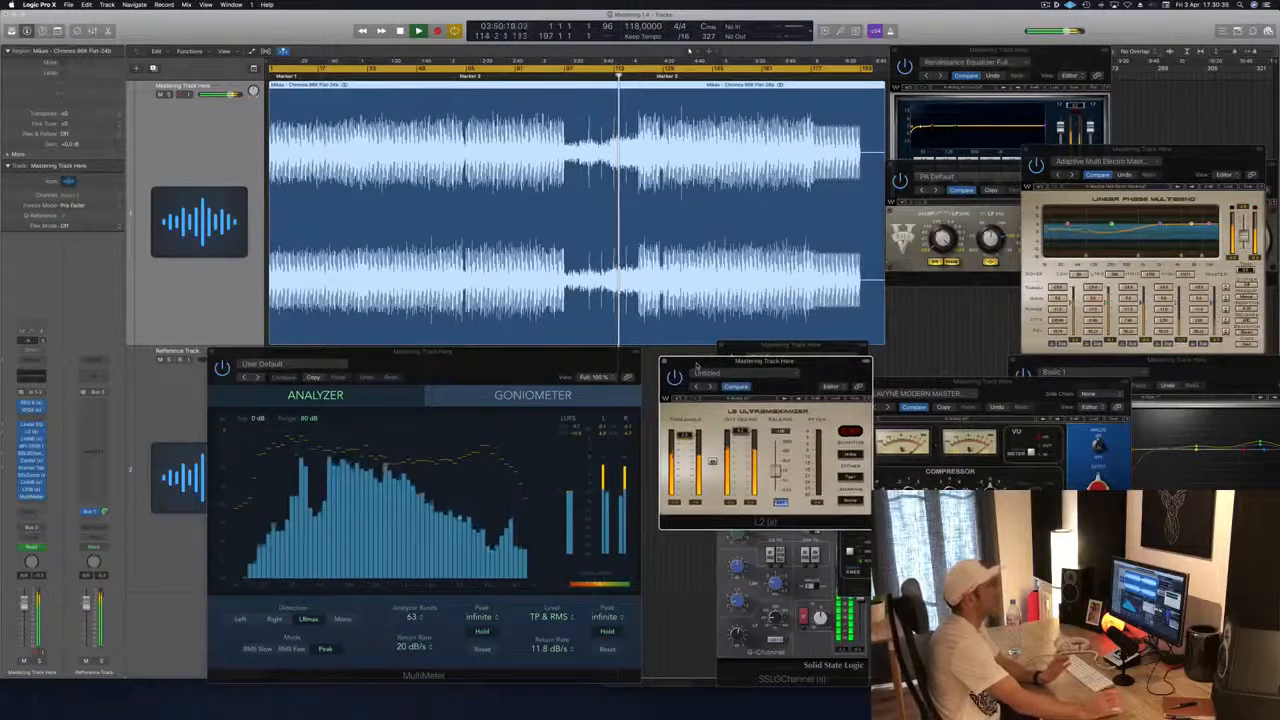
pyautogui.moveTo(696, 365); pyautogui.dragTo(682, 360)
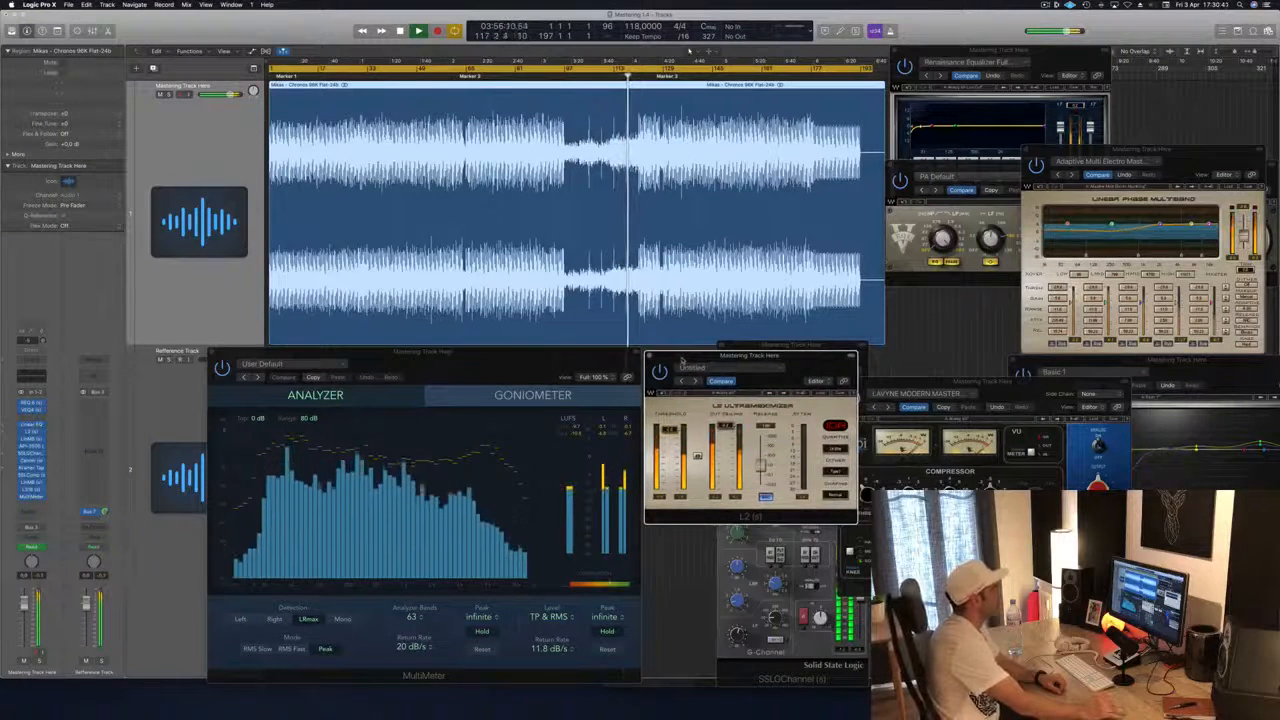
pyautogui.moveTo(682, 360); pyautogui.dragTo(686, 360)
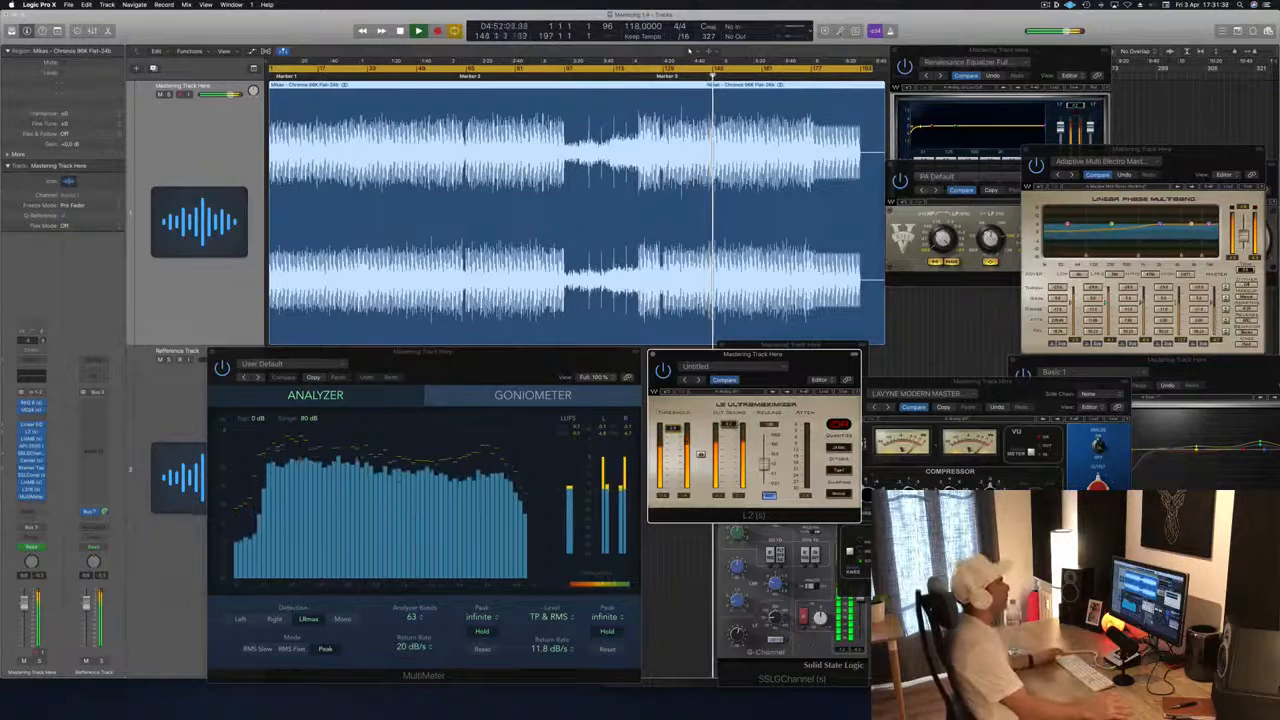
pyautogui.moveTo(1040, 50); pyautogui.dragTo(1056, 78)
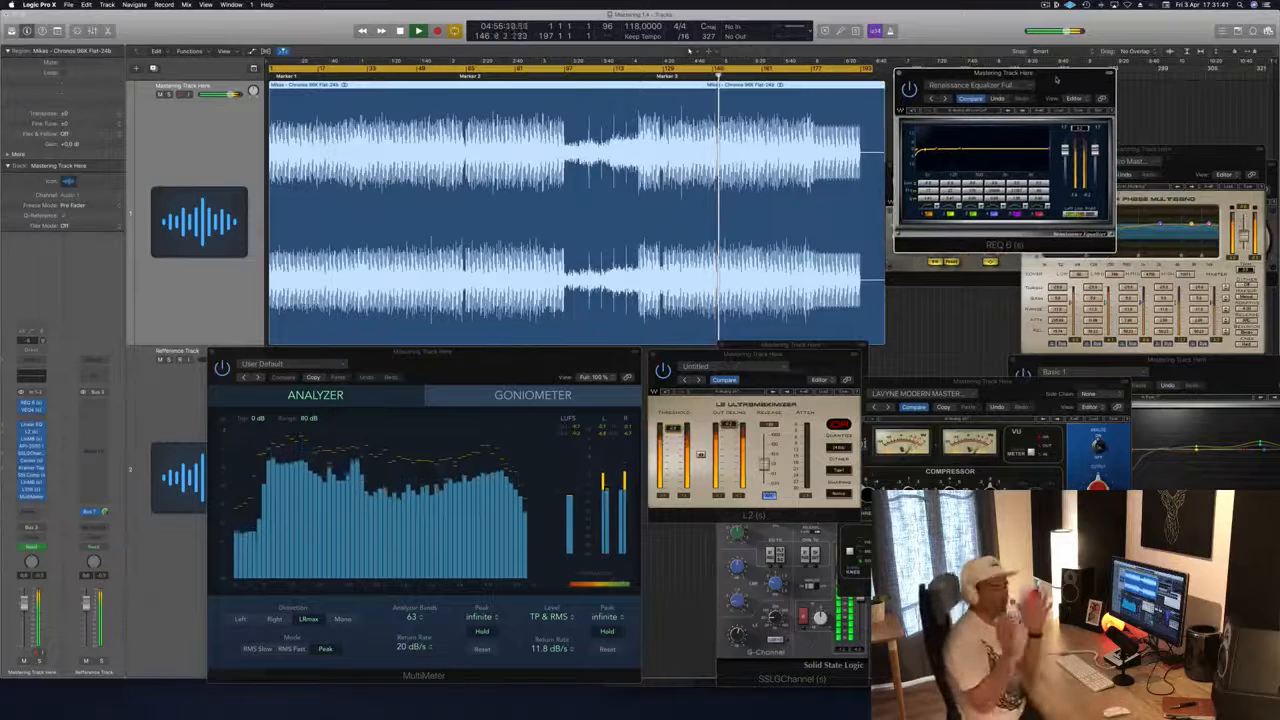